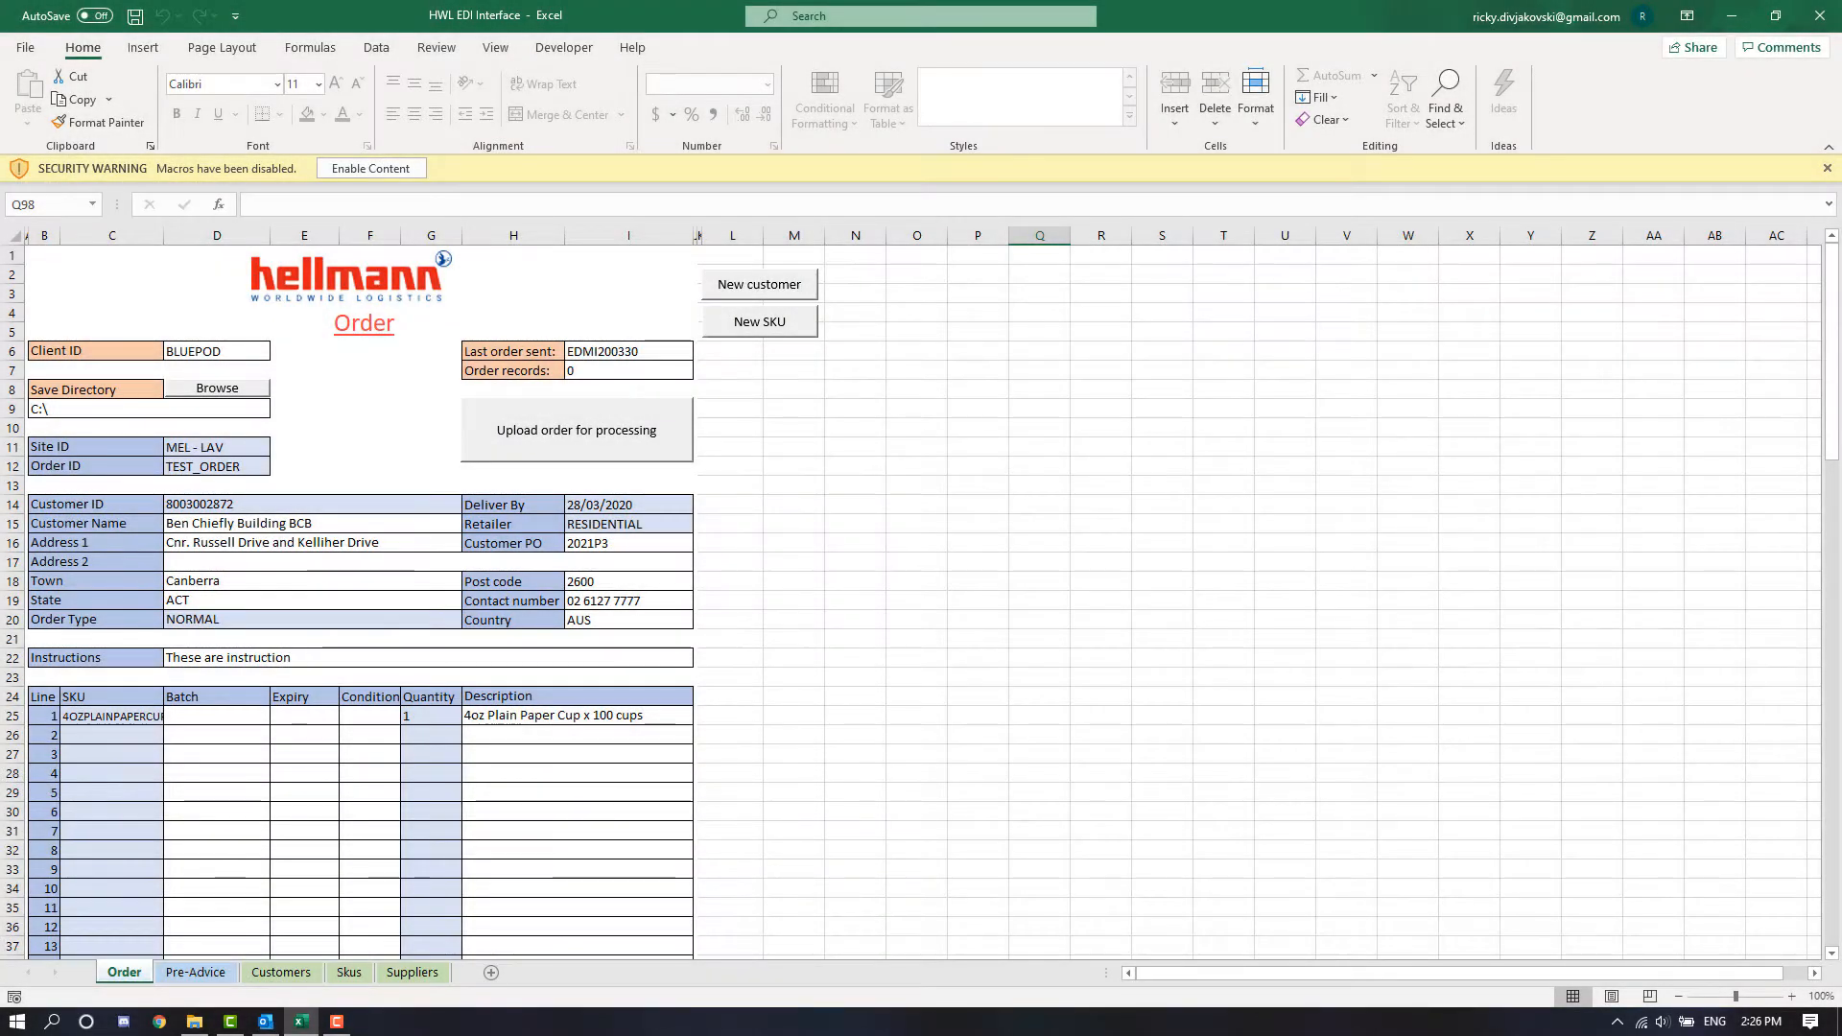
# Enable the workbook's macros and set the order save directory to the Desktop folder Interface Testing\Orders
pyautogui.click(403, 169)
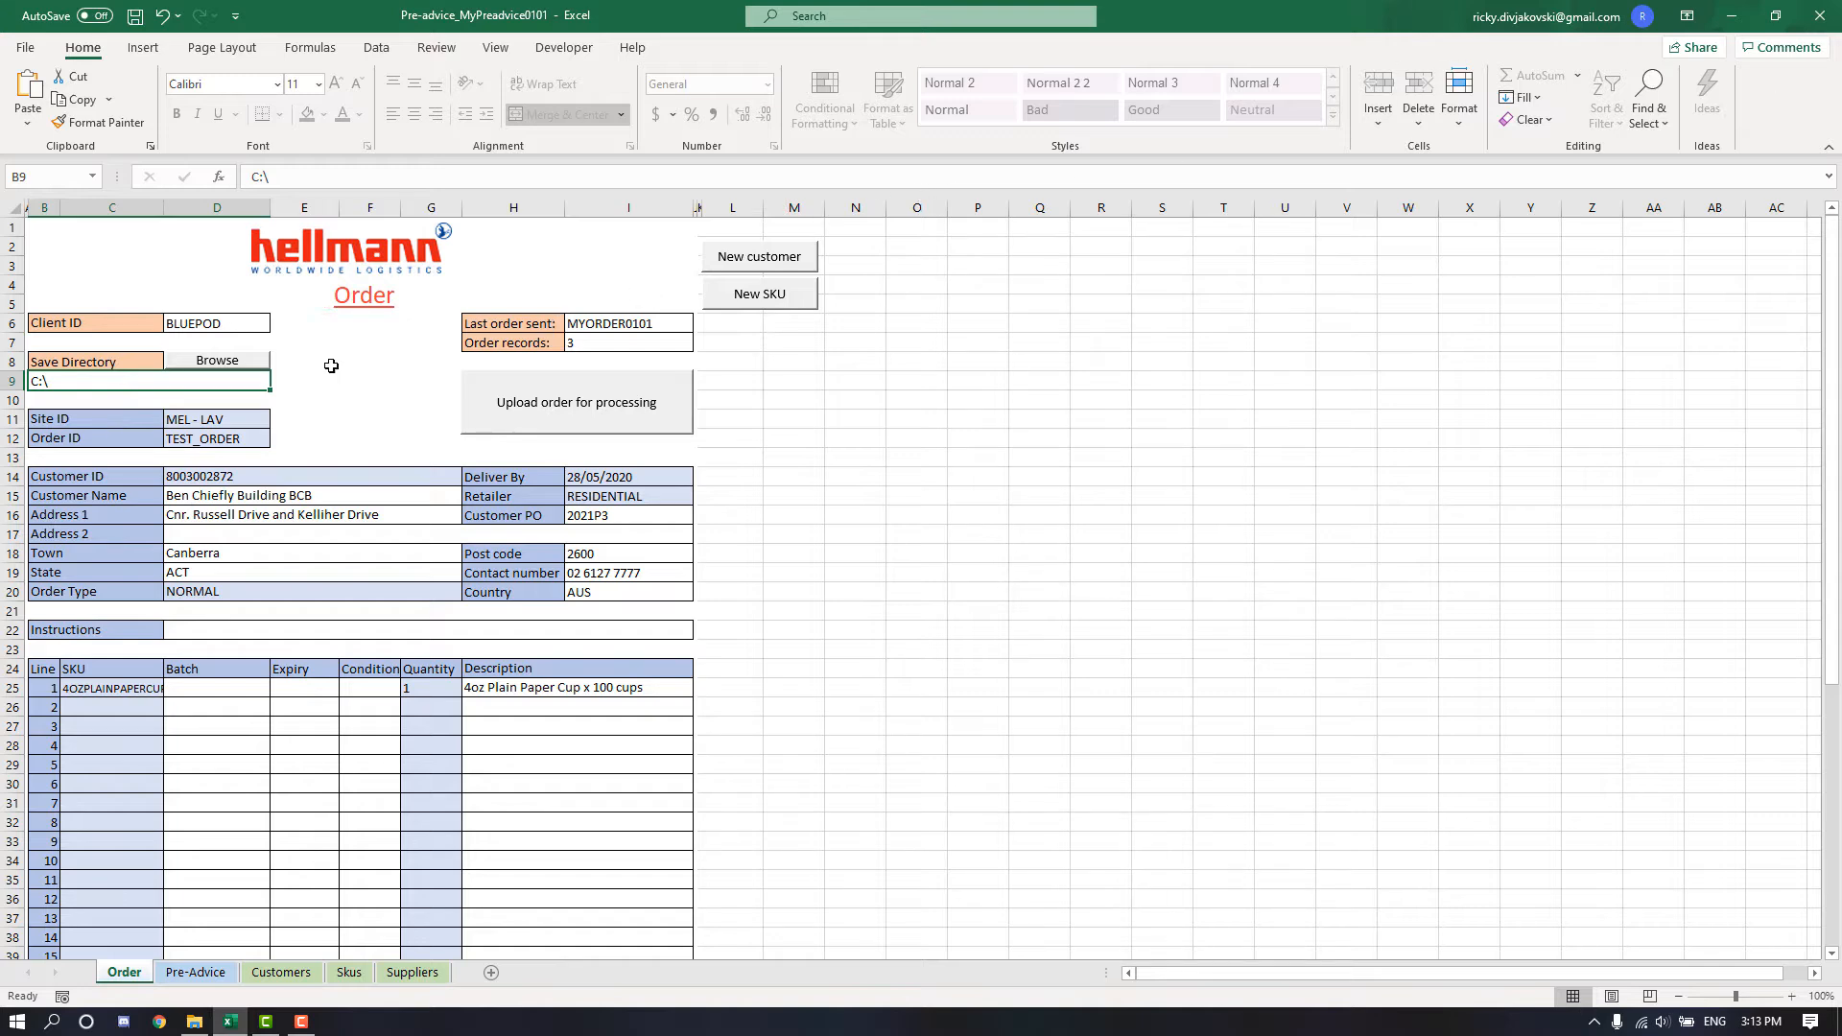
pyautogui.click(237, 370)
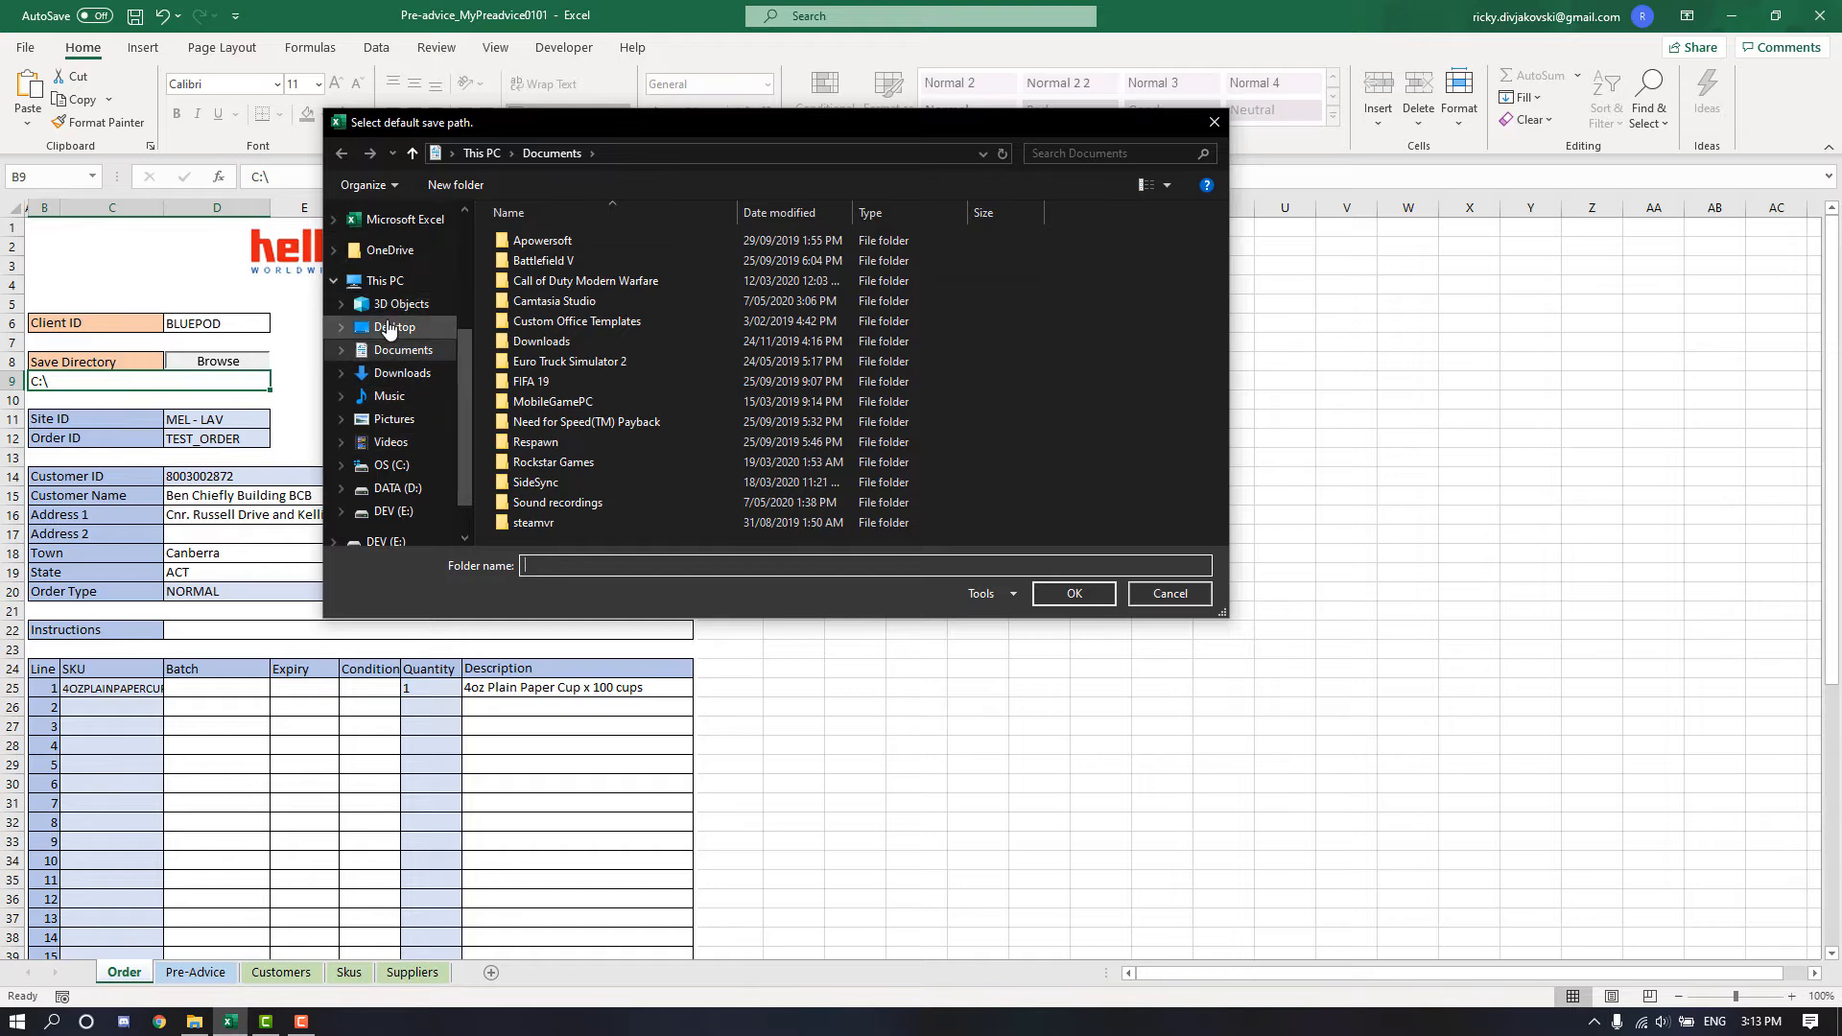
pyautogui.click(388, 327)
pyautogui.doubleClick(585, 267)
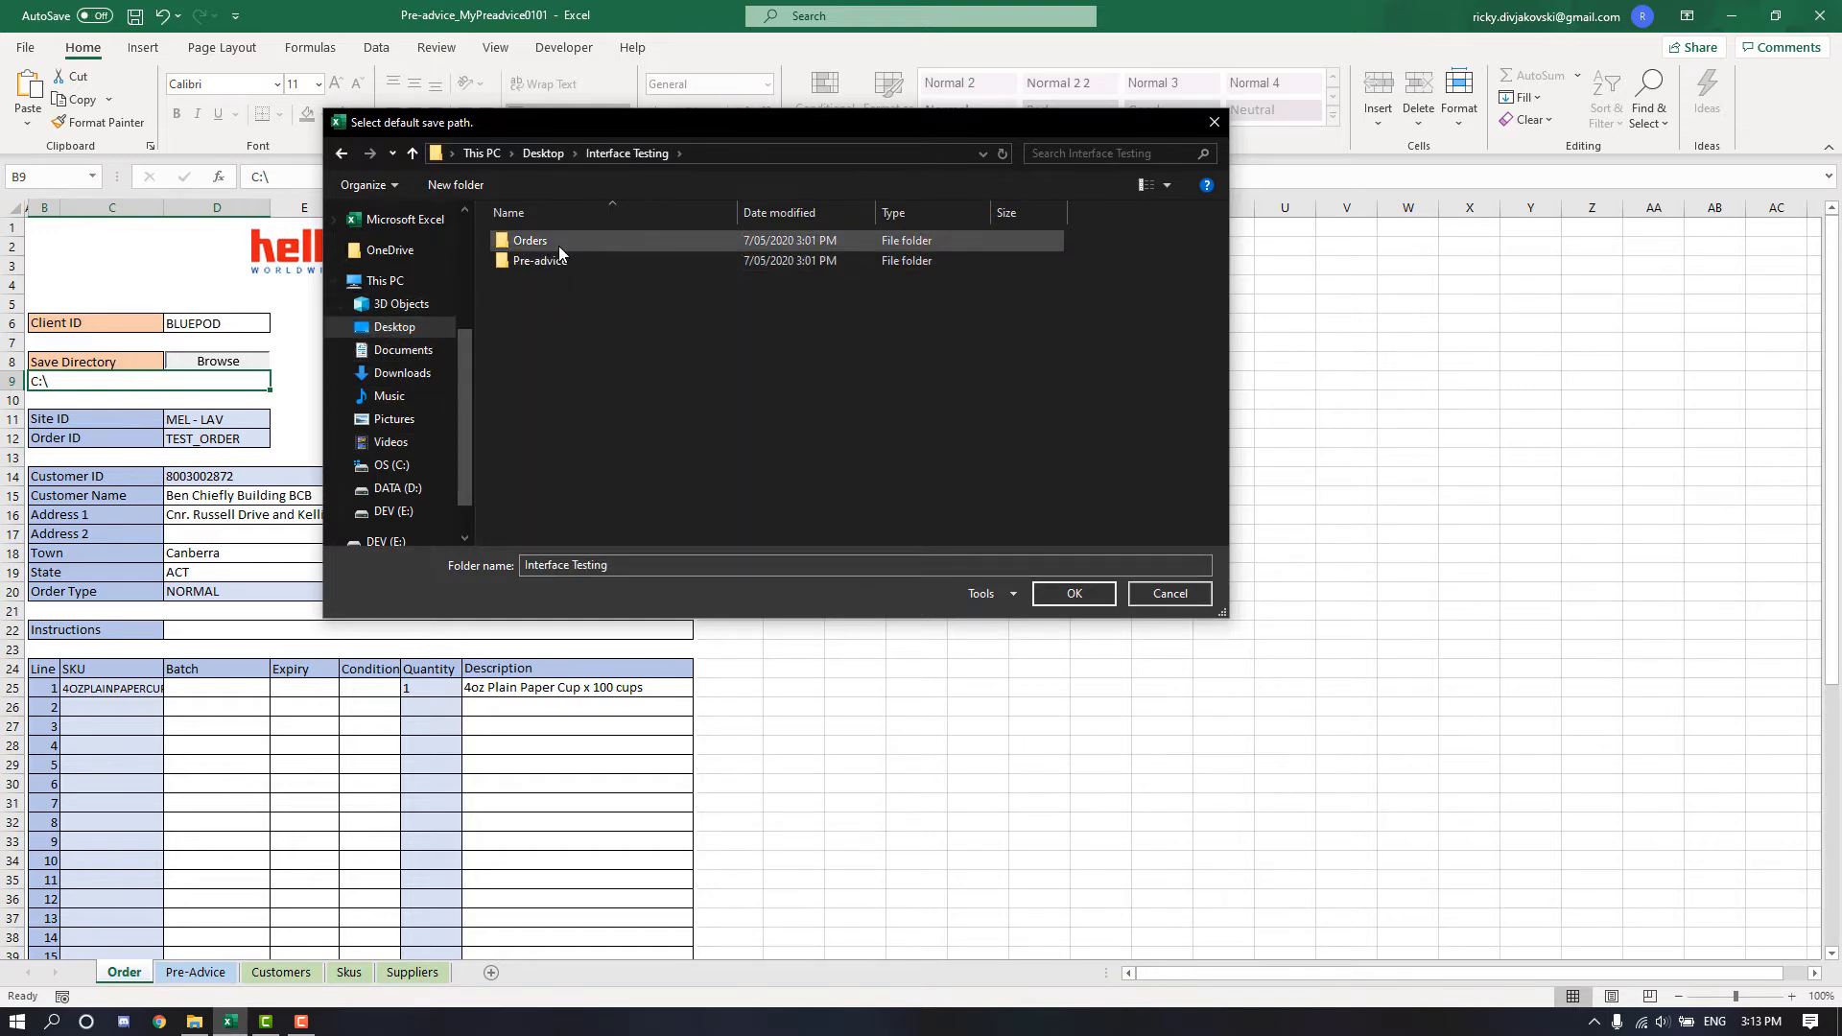
pyautogui.doubleClick(559, 245)
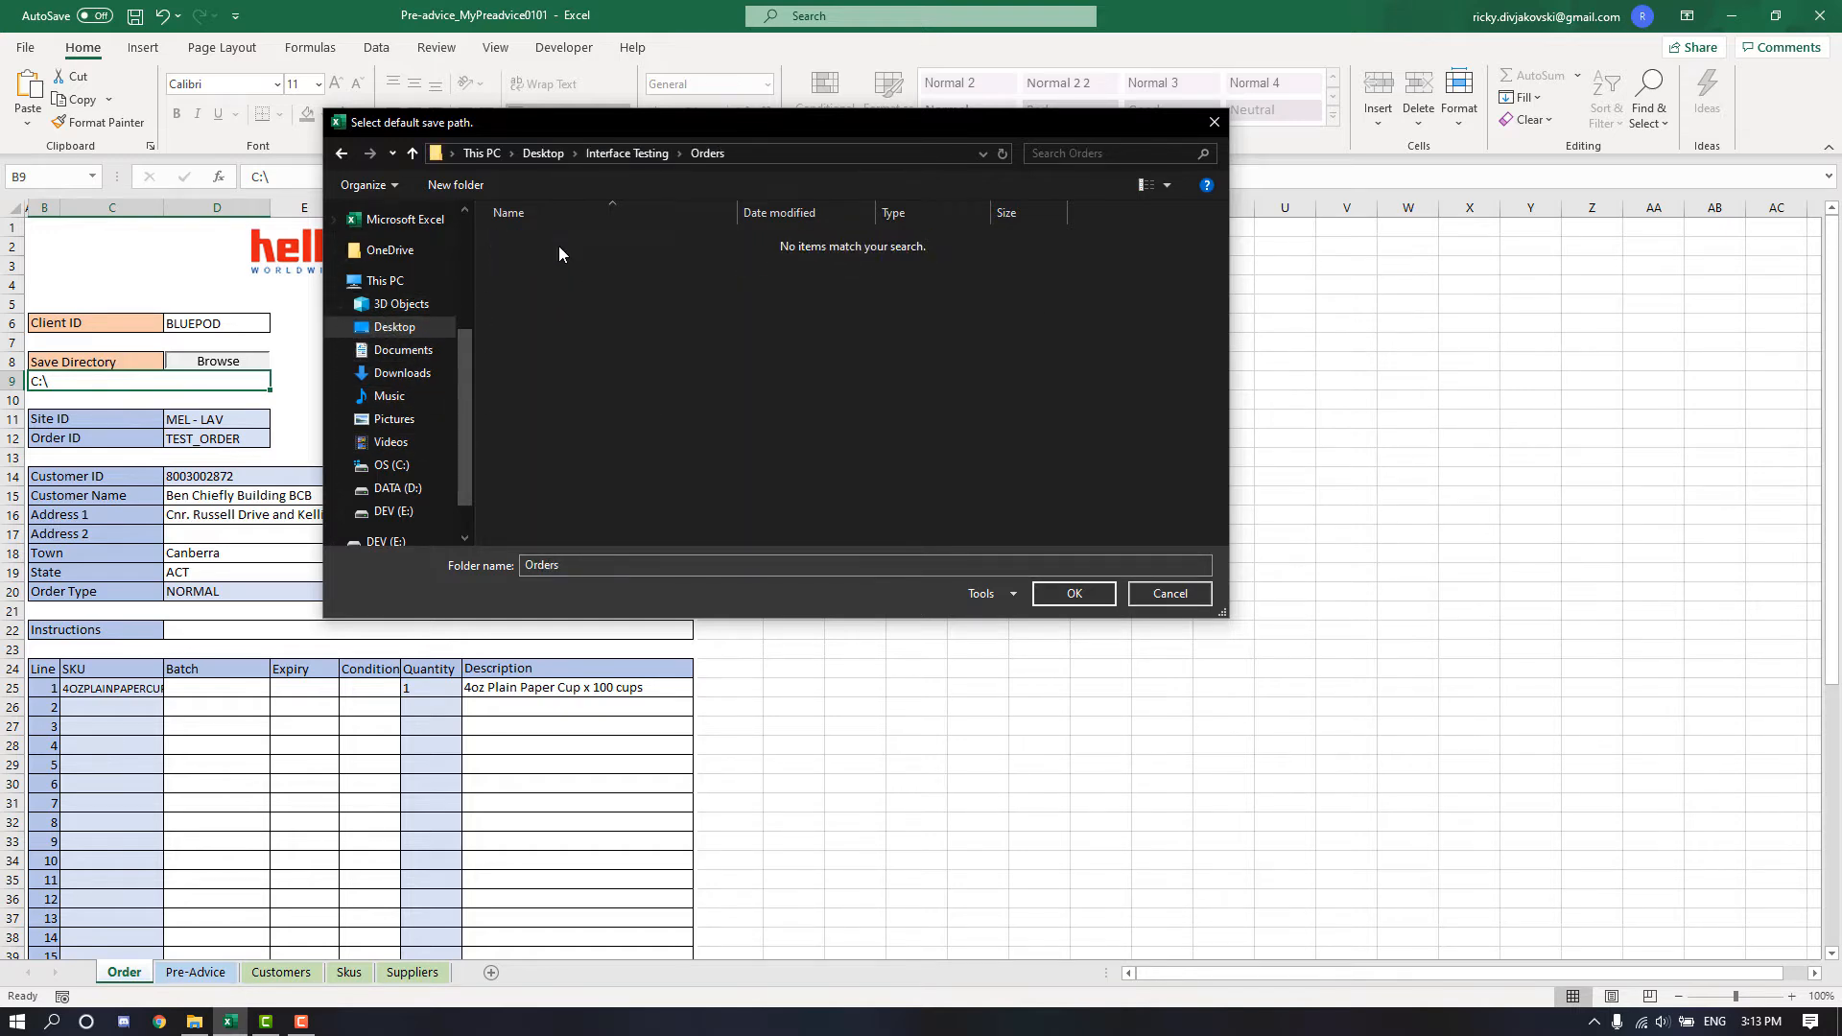
pyautogui.click(1063, 595)
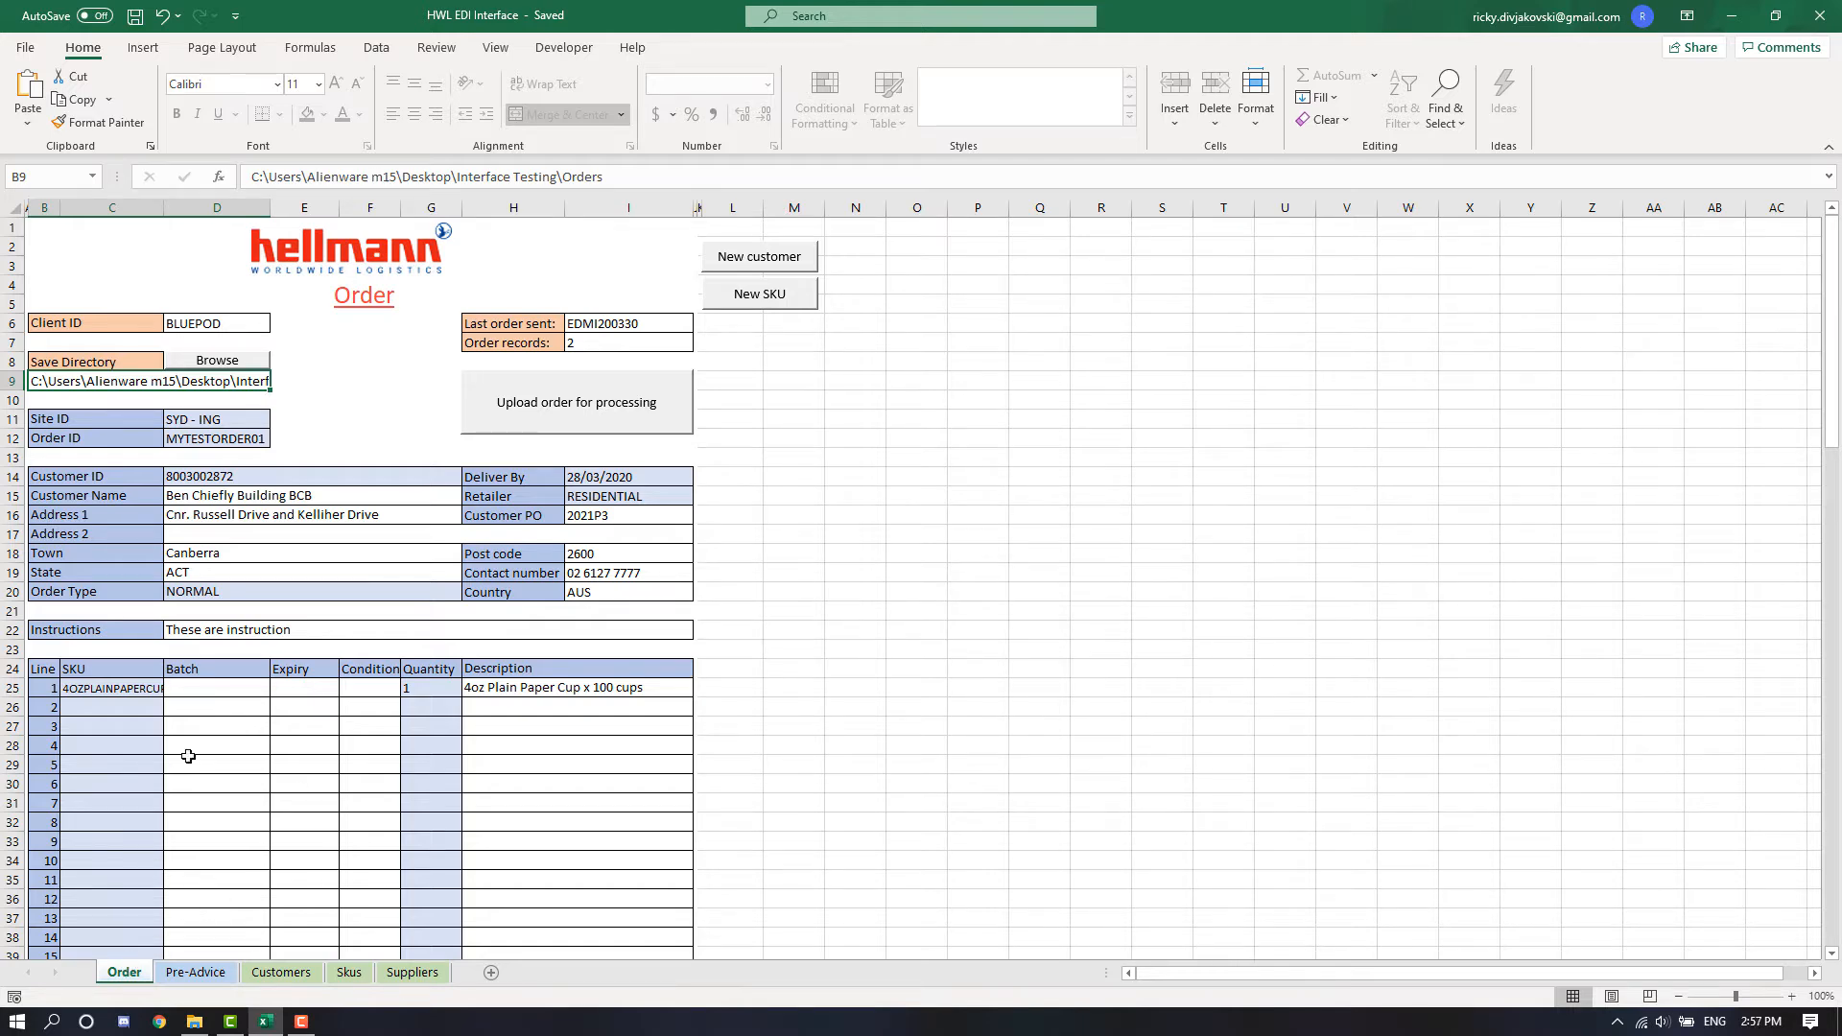
# Set the order's Site ID to MEL - LAV and enter a new Order ID
pyautogui.click(221, 422)
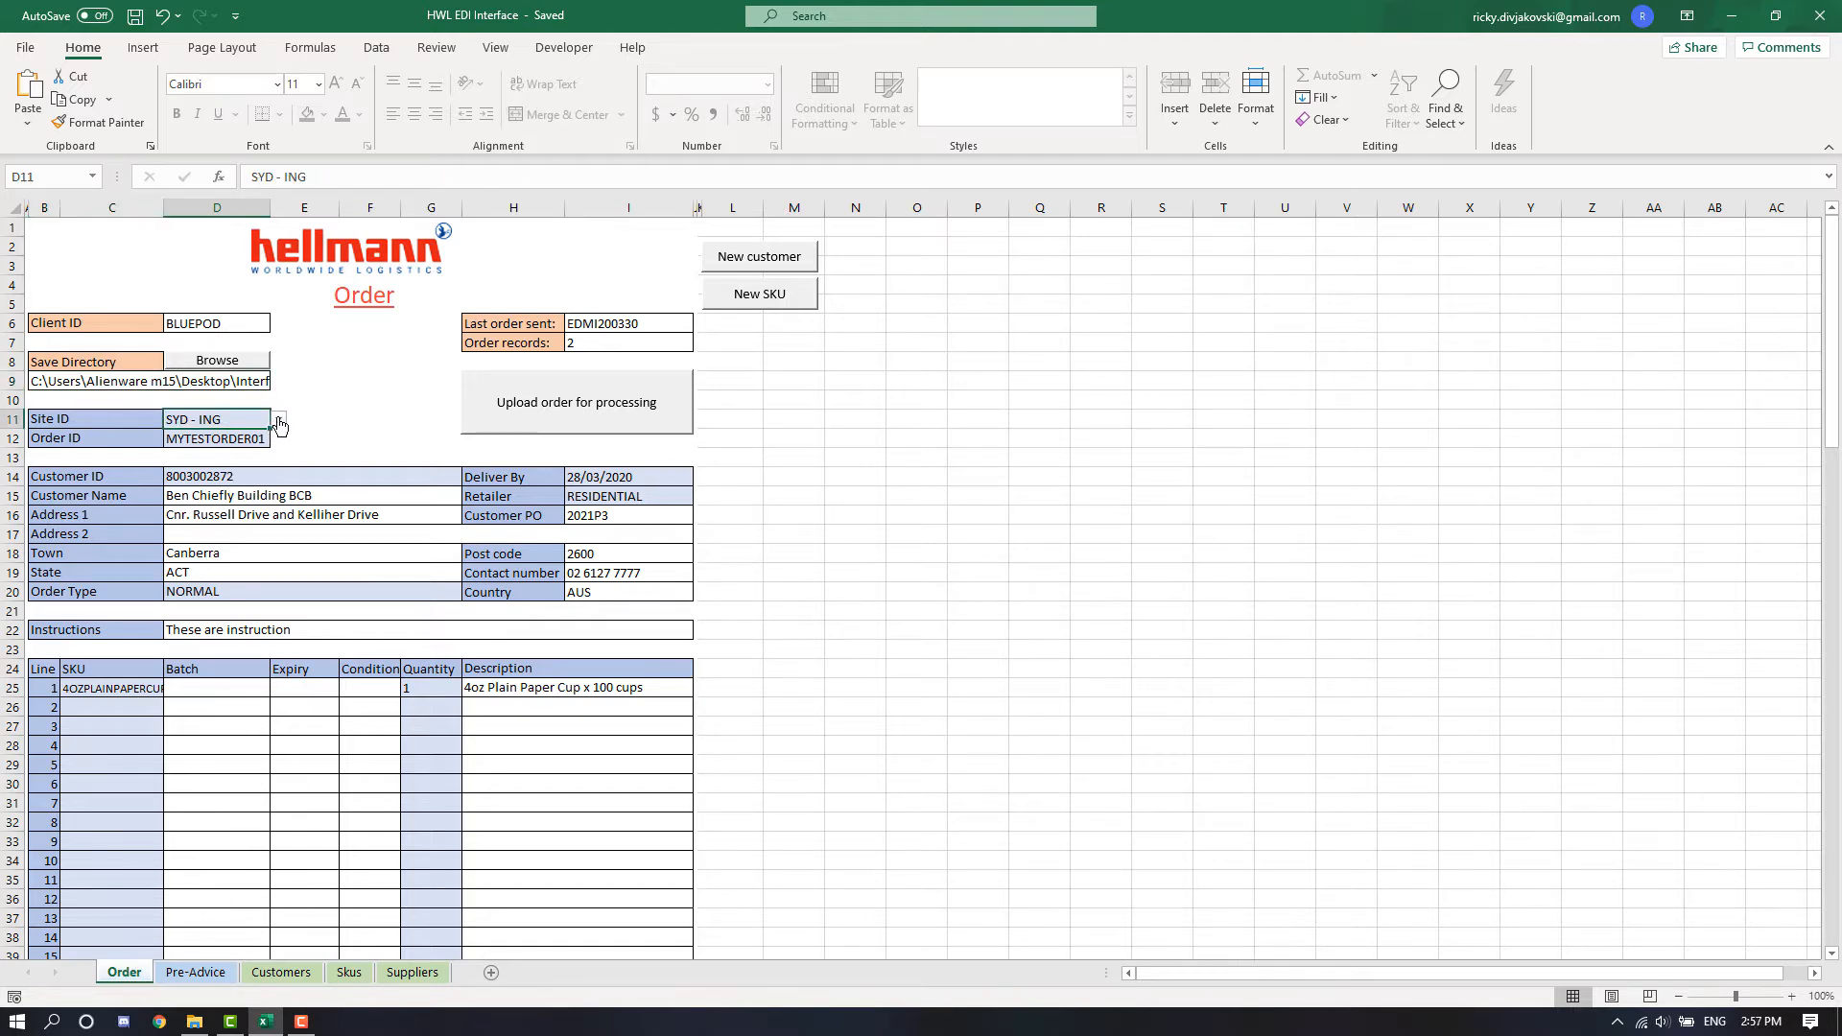
pyautogui.click(279, 419)
pyautogui.click(230, 450)
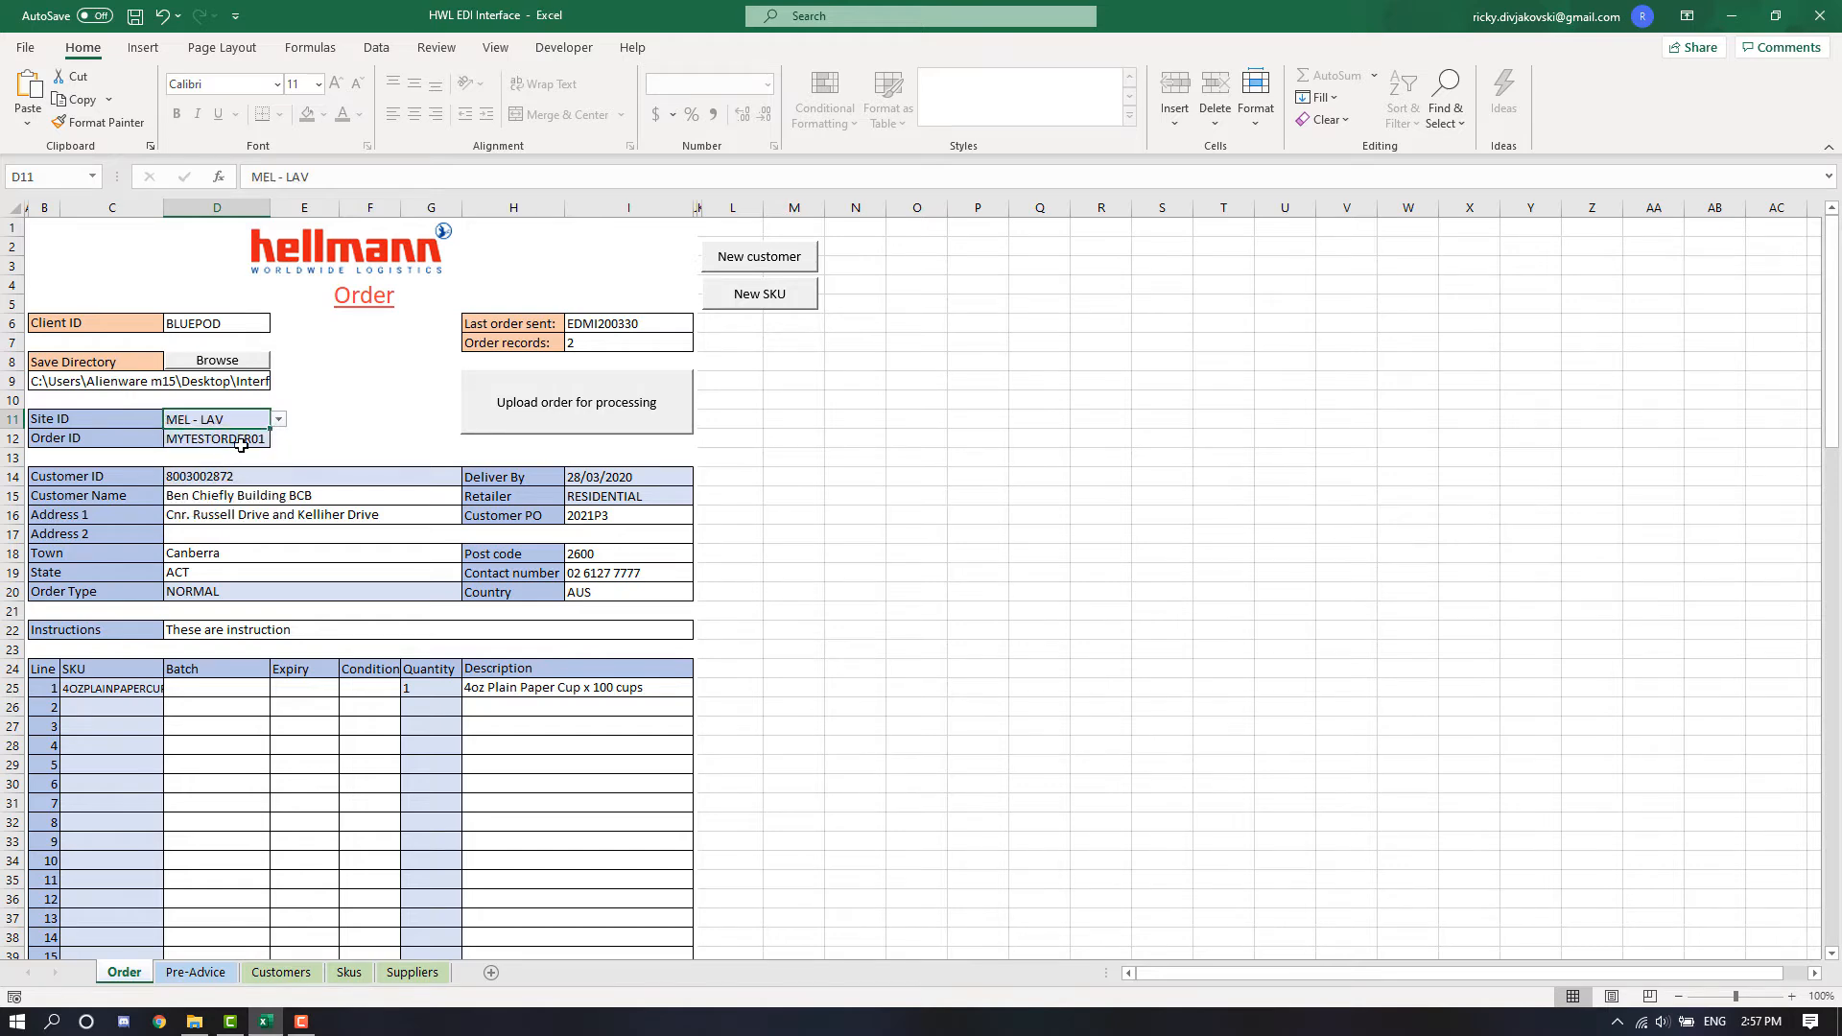
pyautogui.click(241, 443)
pyautogui.write('MyOrder')
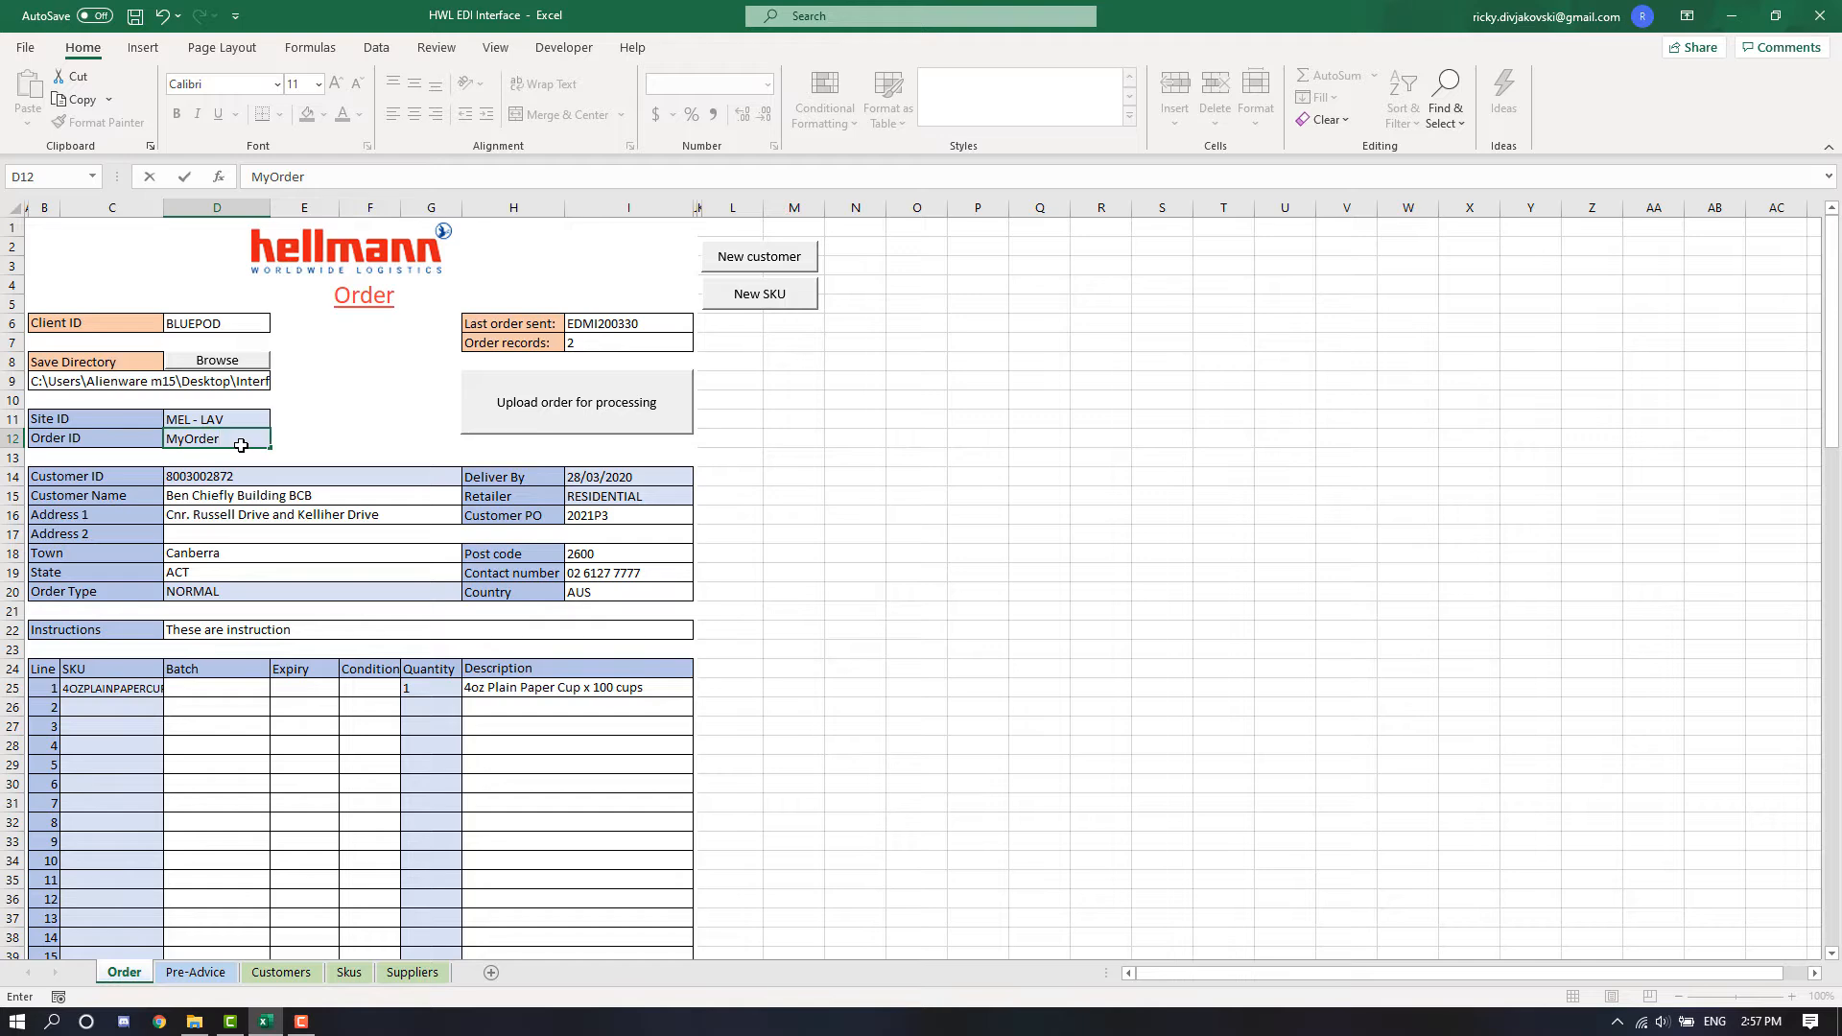
pyautogui.write('0101')
# Choose the customer ID belonging to Bennetts Office Supplies for the order
pyautogui.click(308, 476)
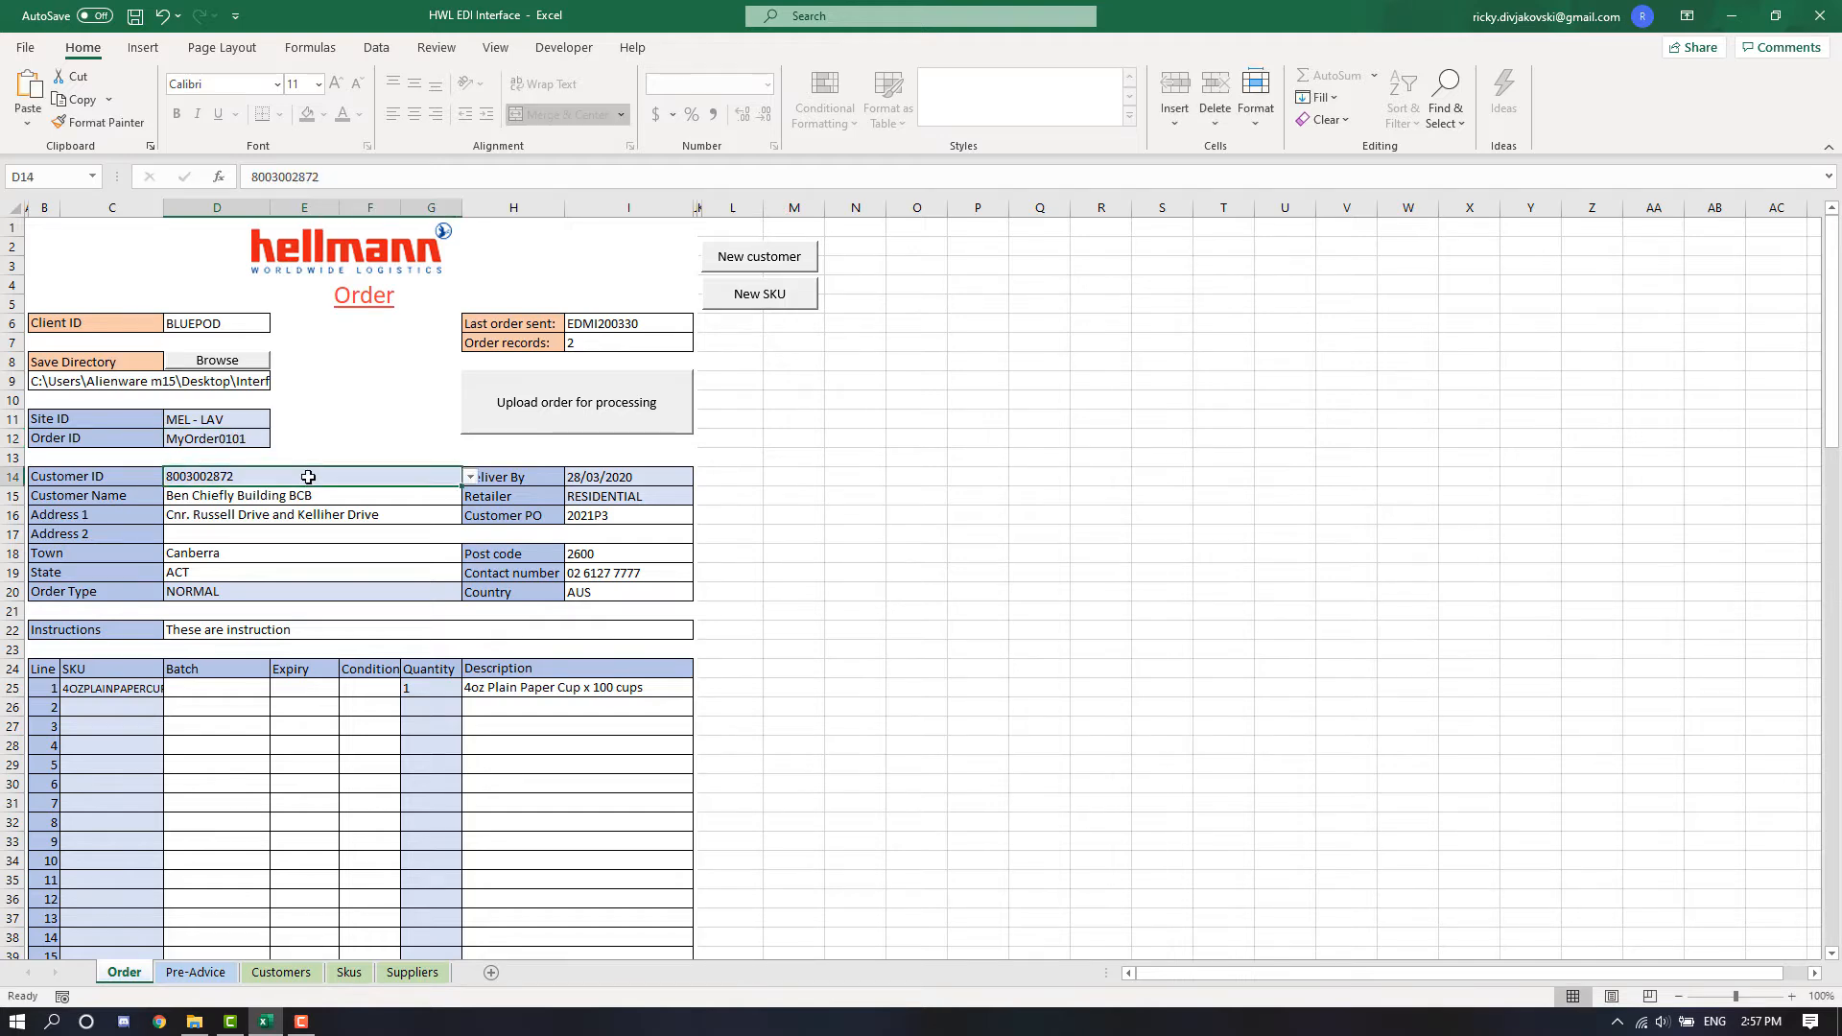
pyautogui.click(472, 480)
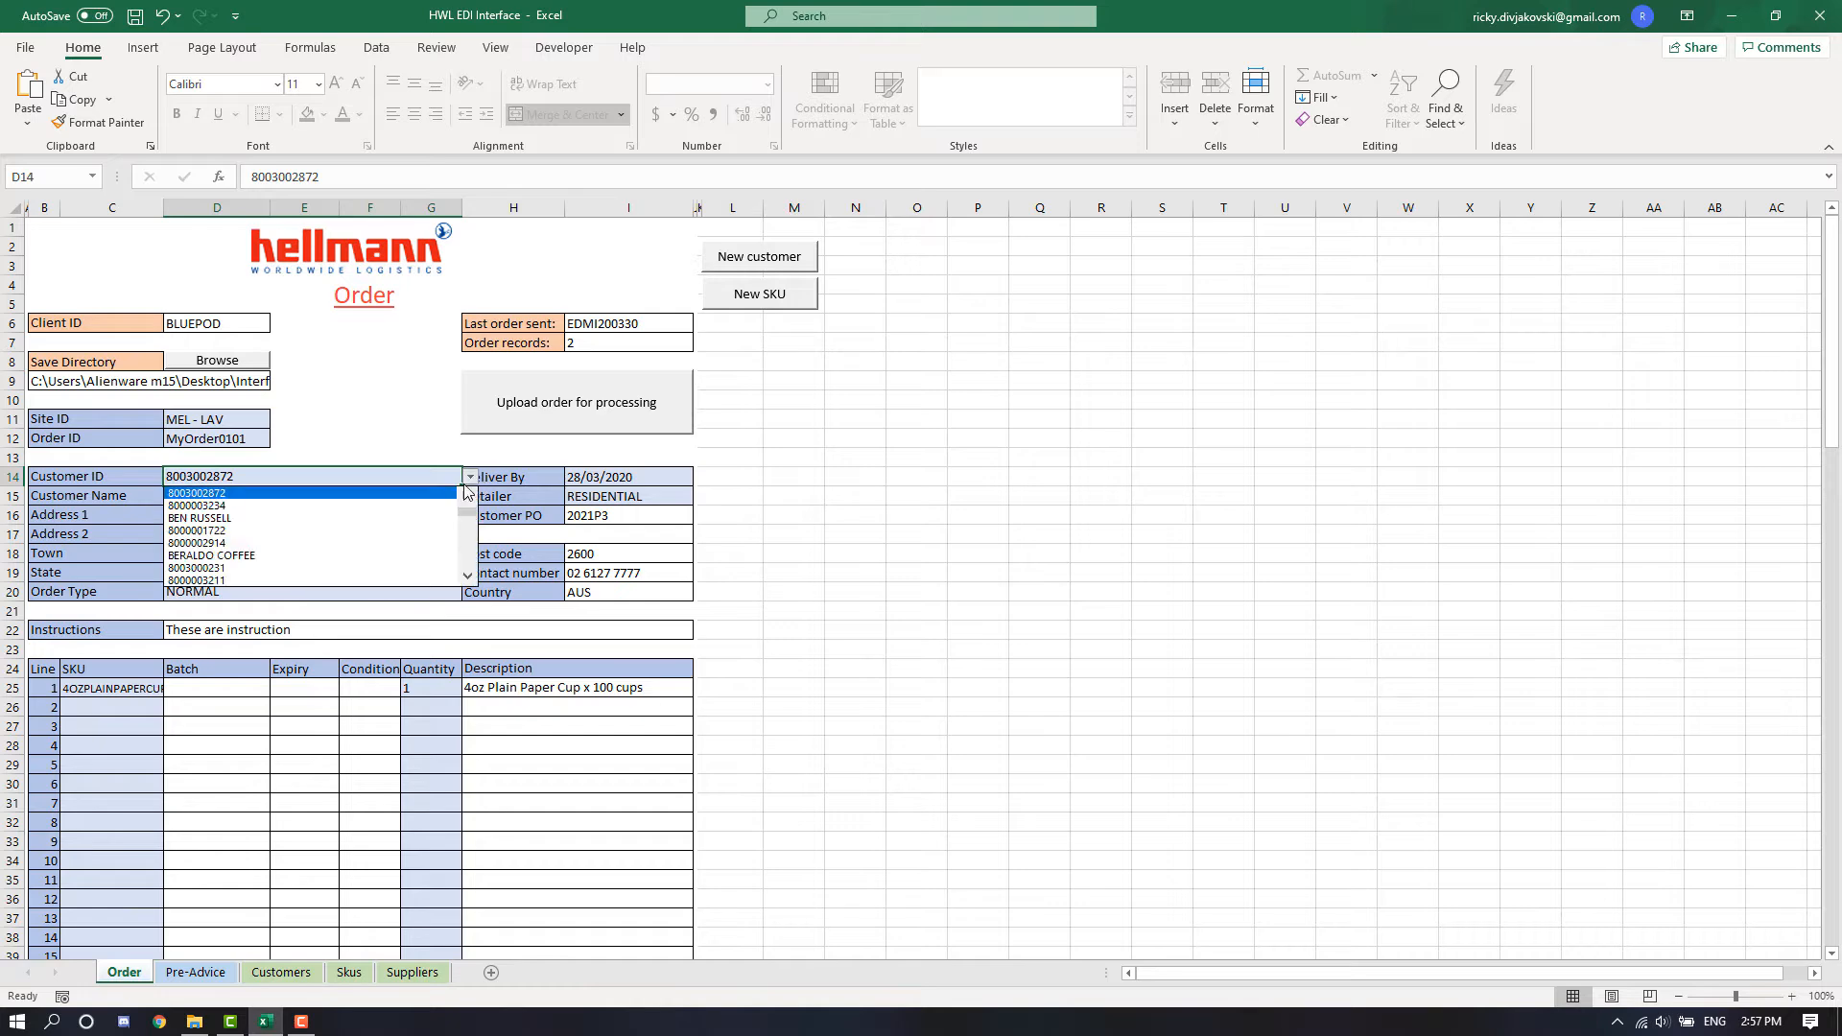
pyautogui.click(295, 544)
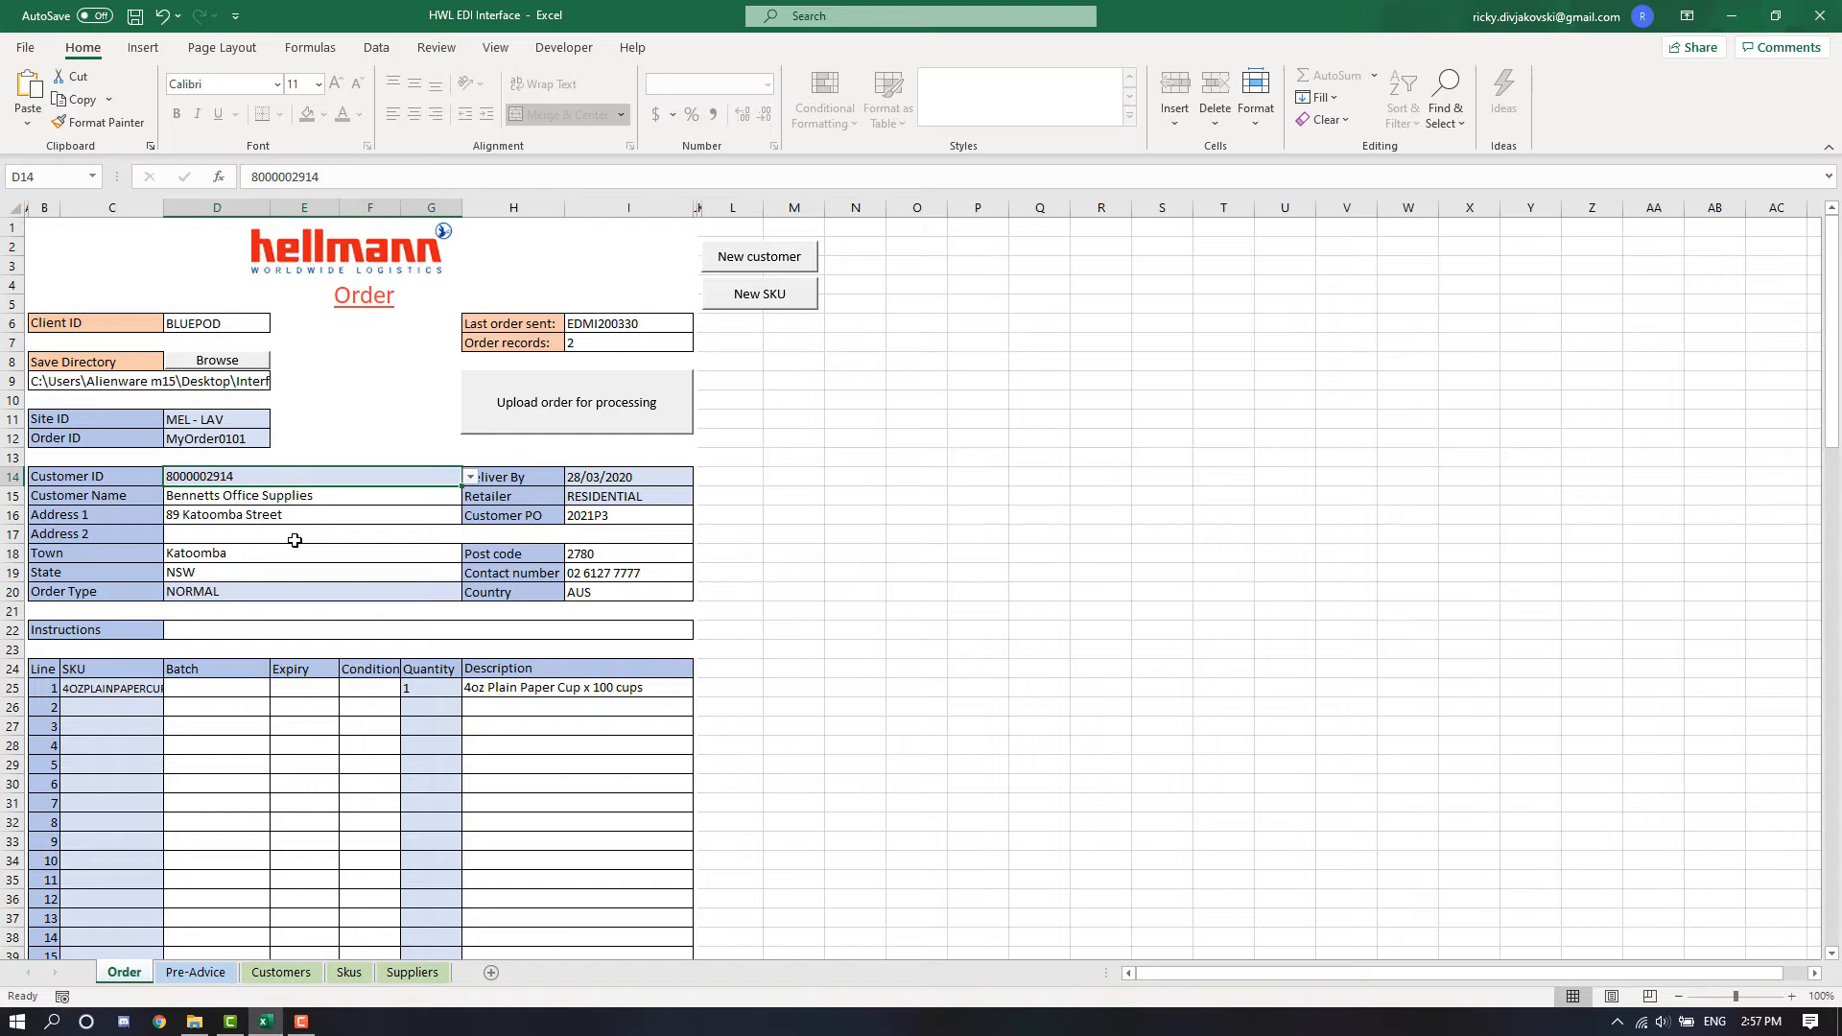
# Set the Deliver By date to 28/05/2020 and keep the order type as NORMAL
pyautogui.click(575, 474)
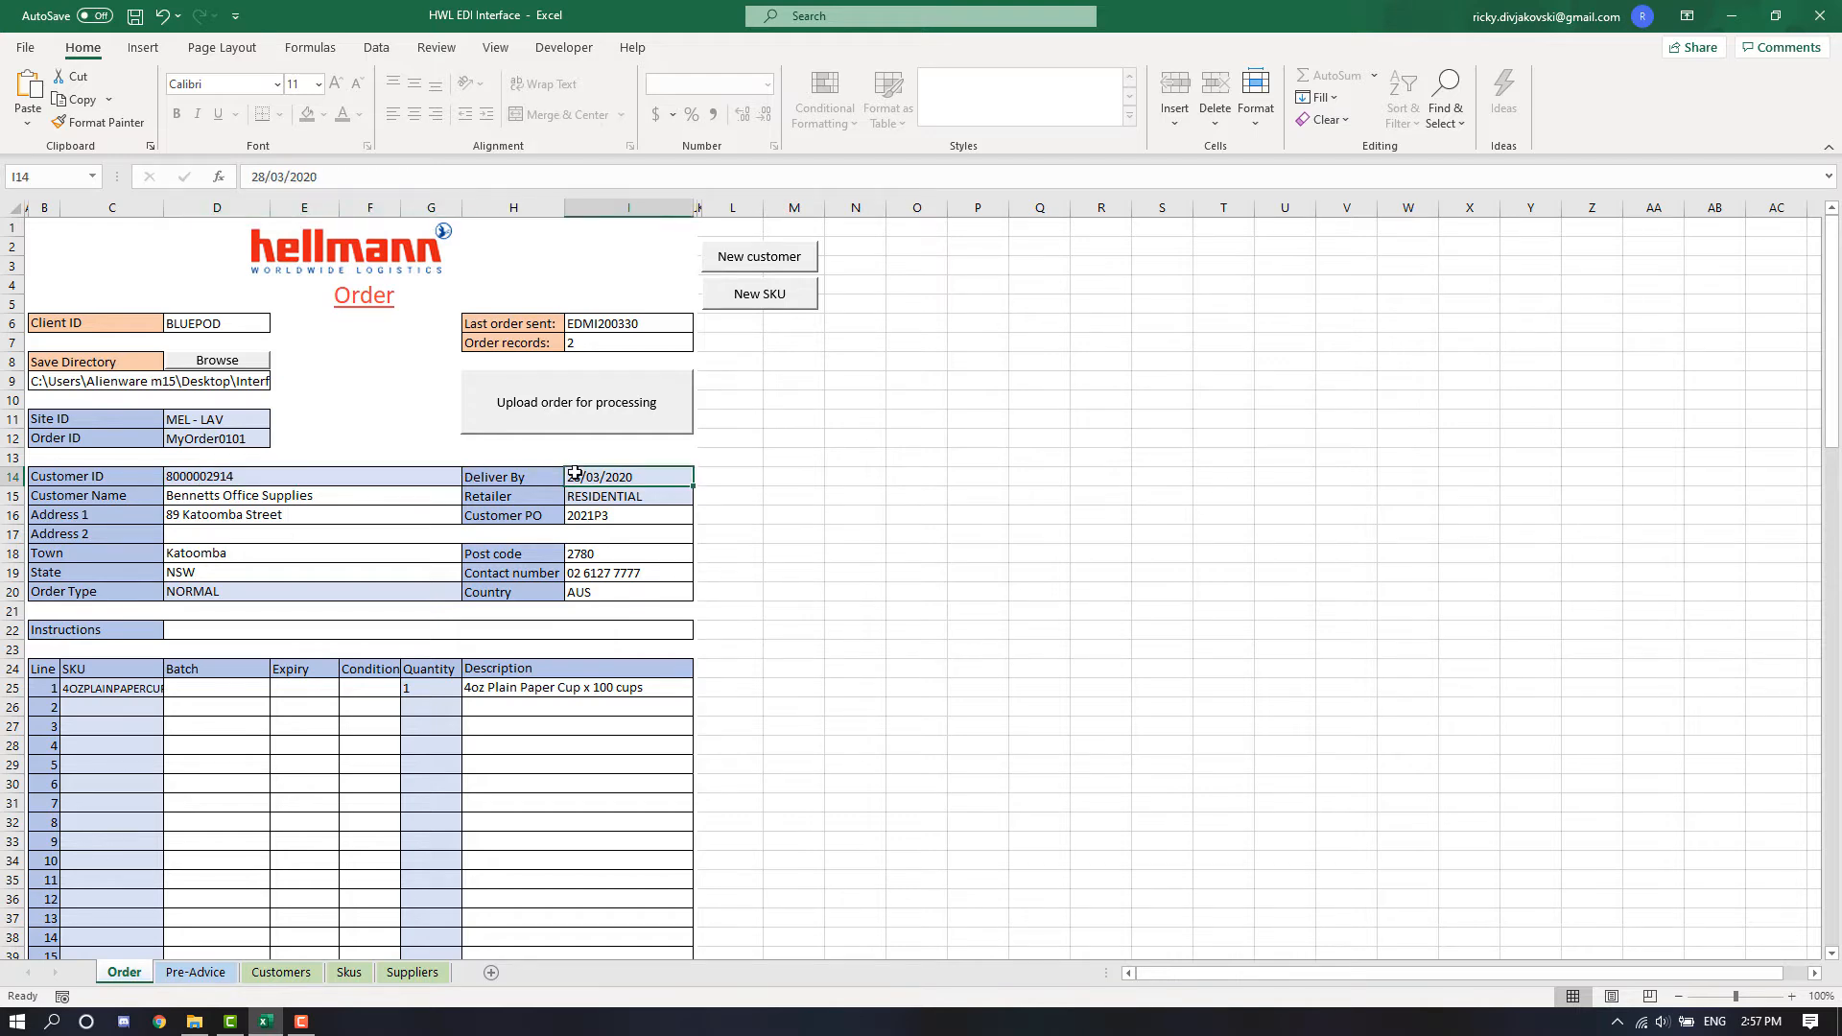
pyautogui.write('28/')
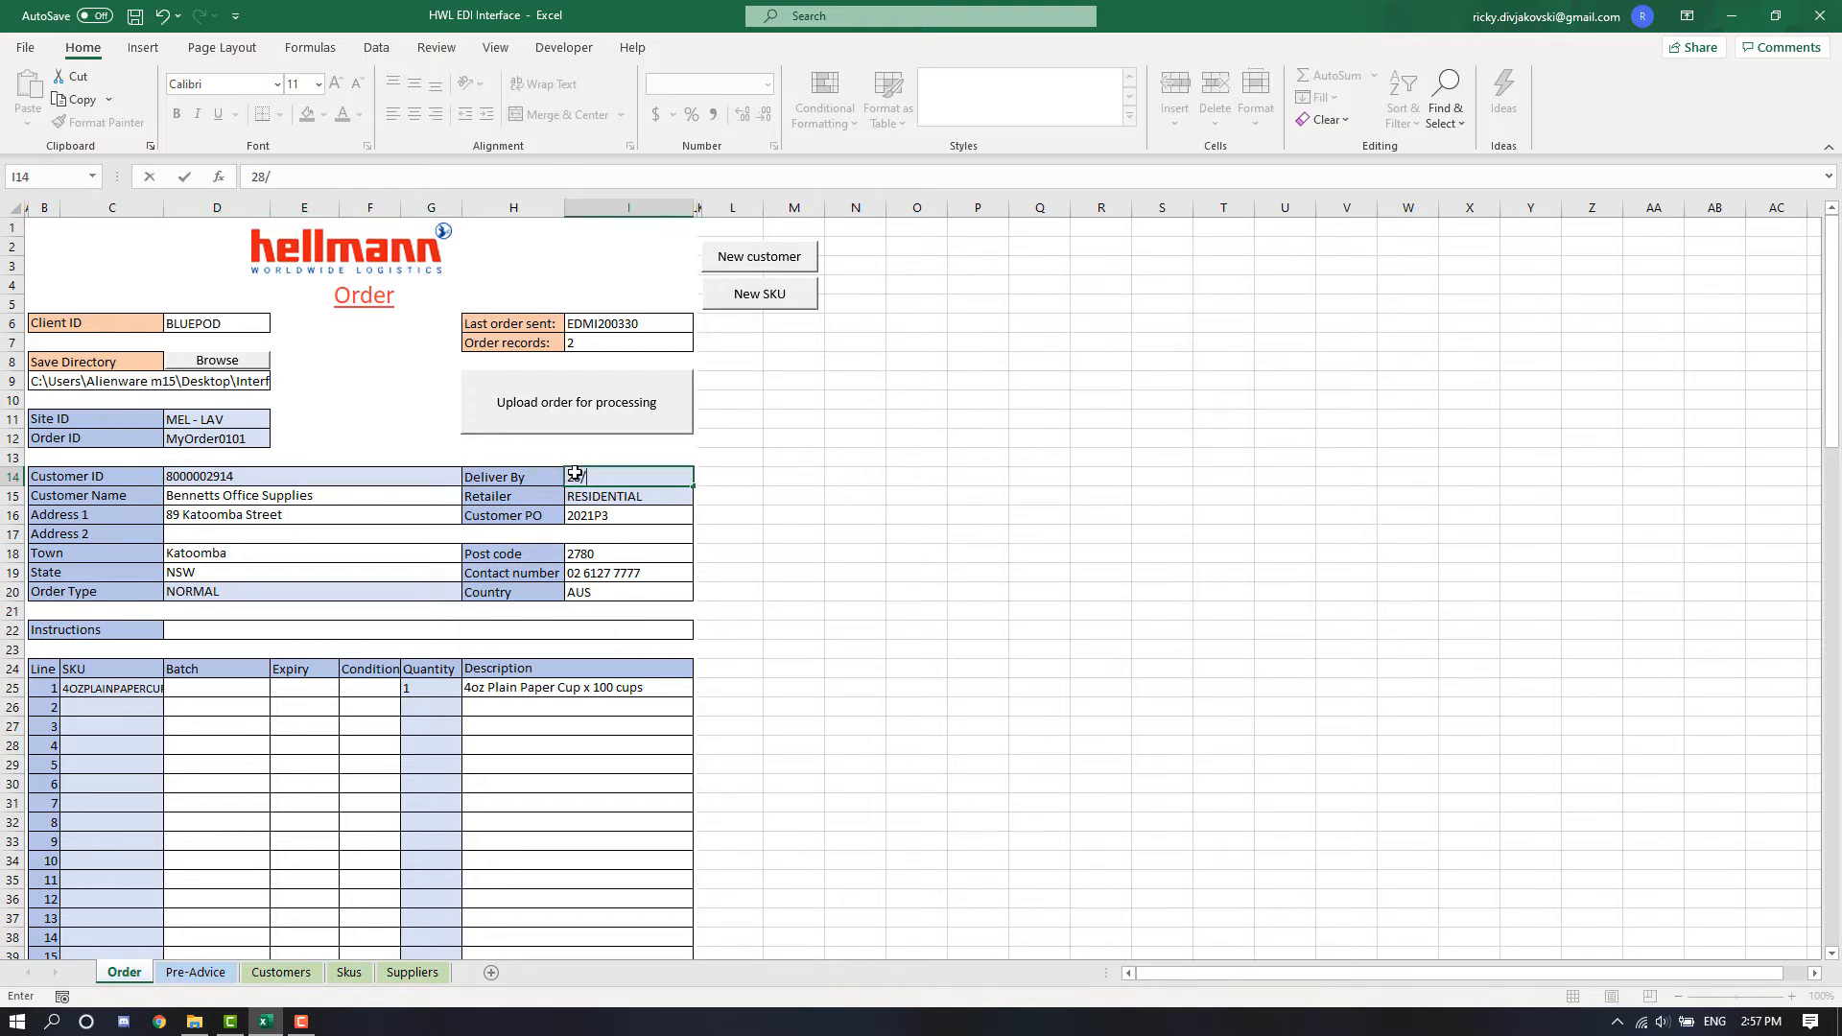
pyautogui.write('05/2020')
pyautogui.click(437, 592)
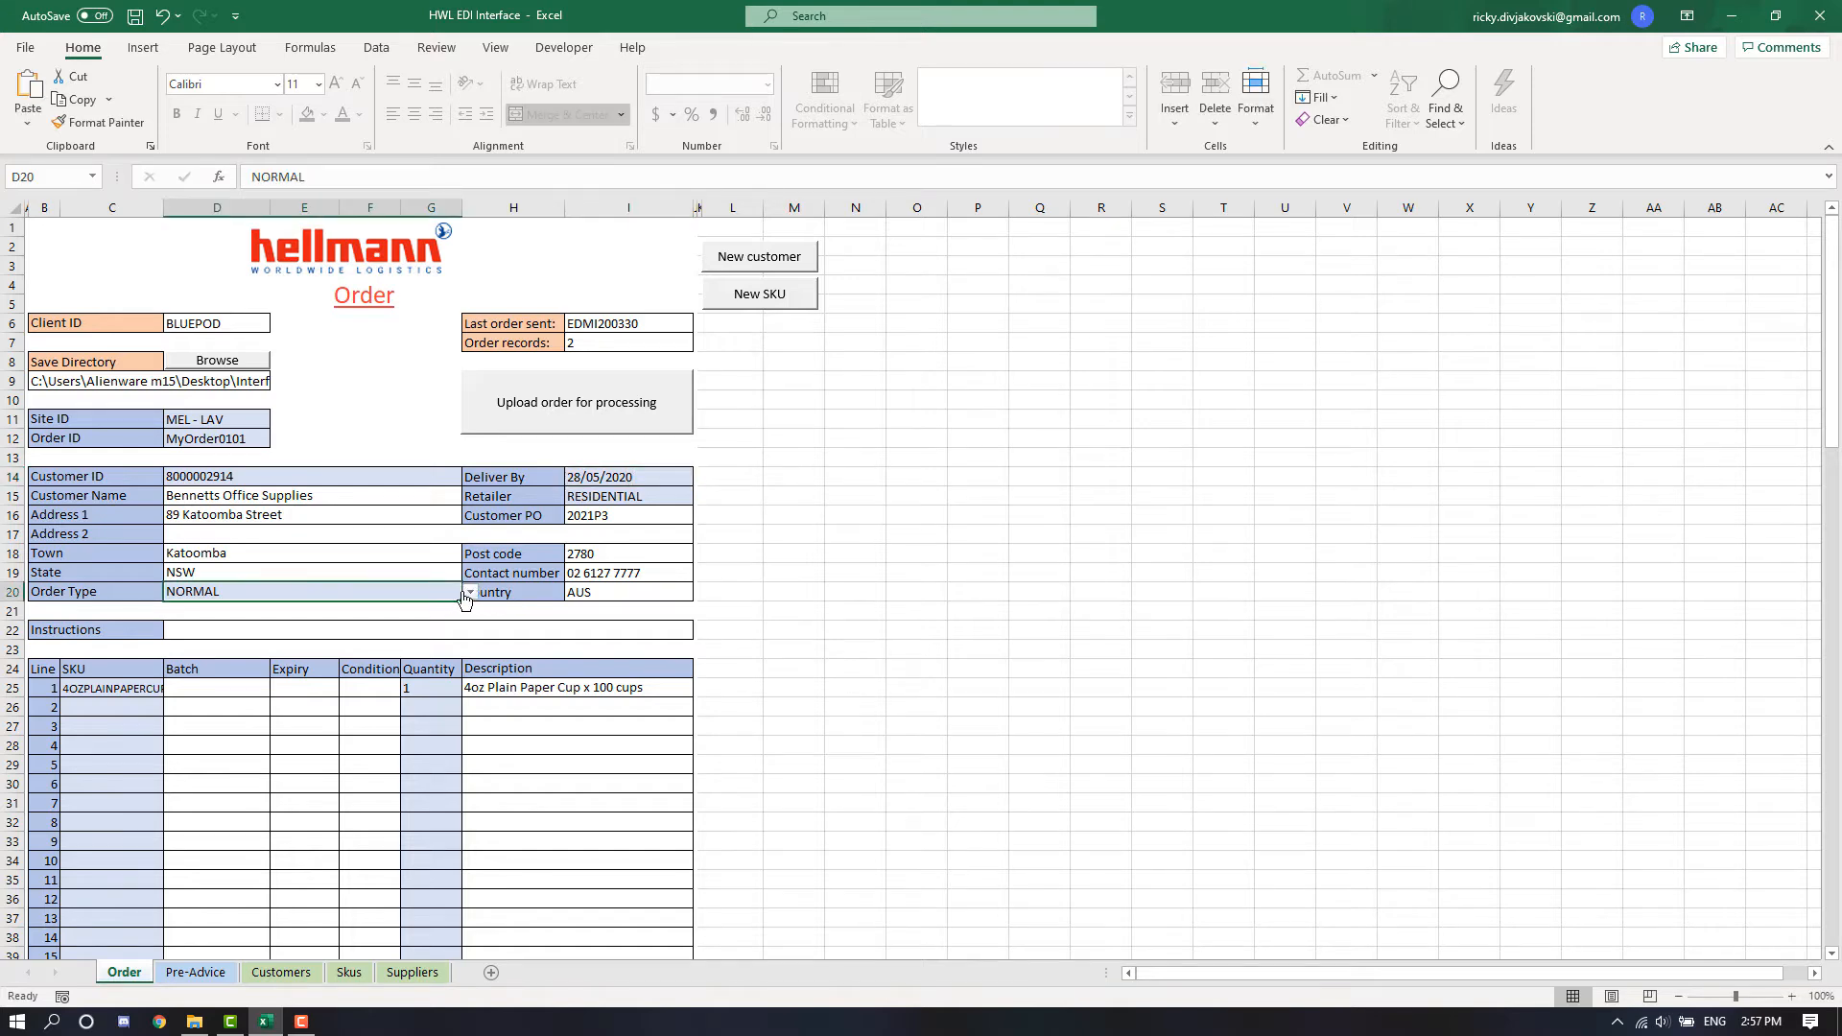
pyautogui.click(470, 593)
pyautogui.click(469, 593)
# Enter the customer's contact phone number and add an ATTN line with the contact's name in Address 2
pyautogui.click(592, 570)
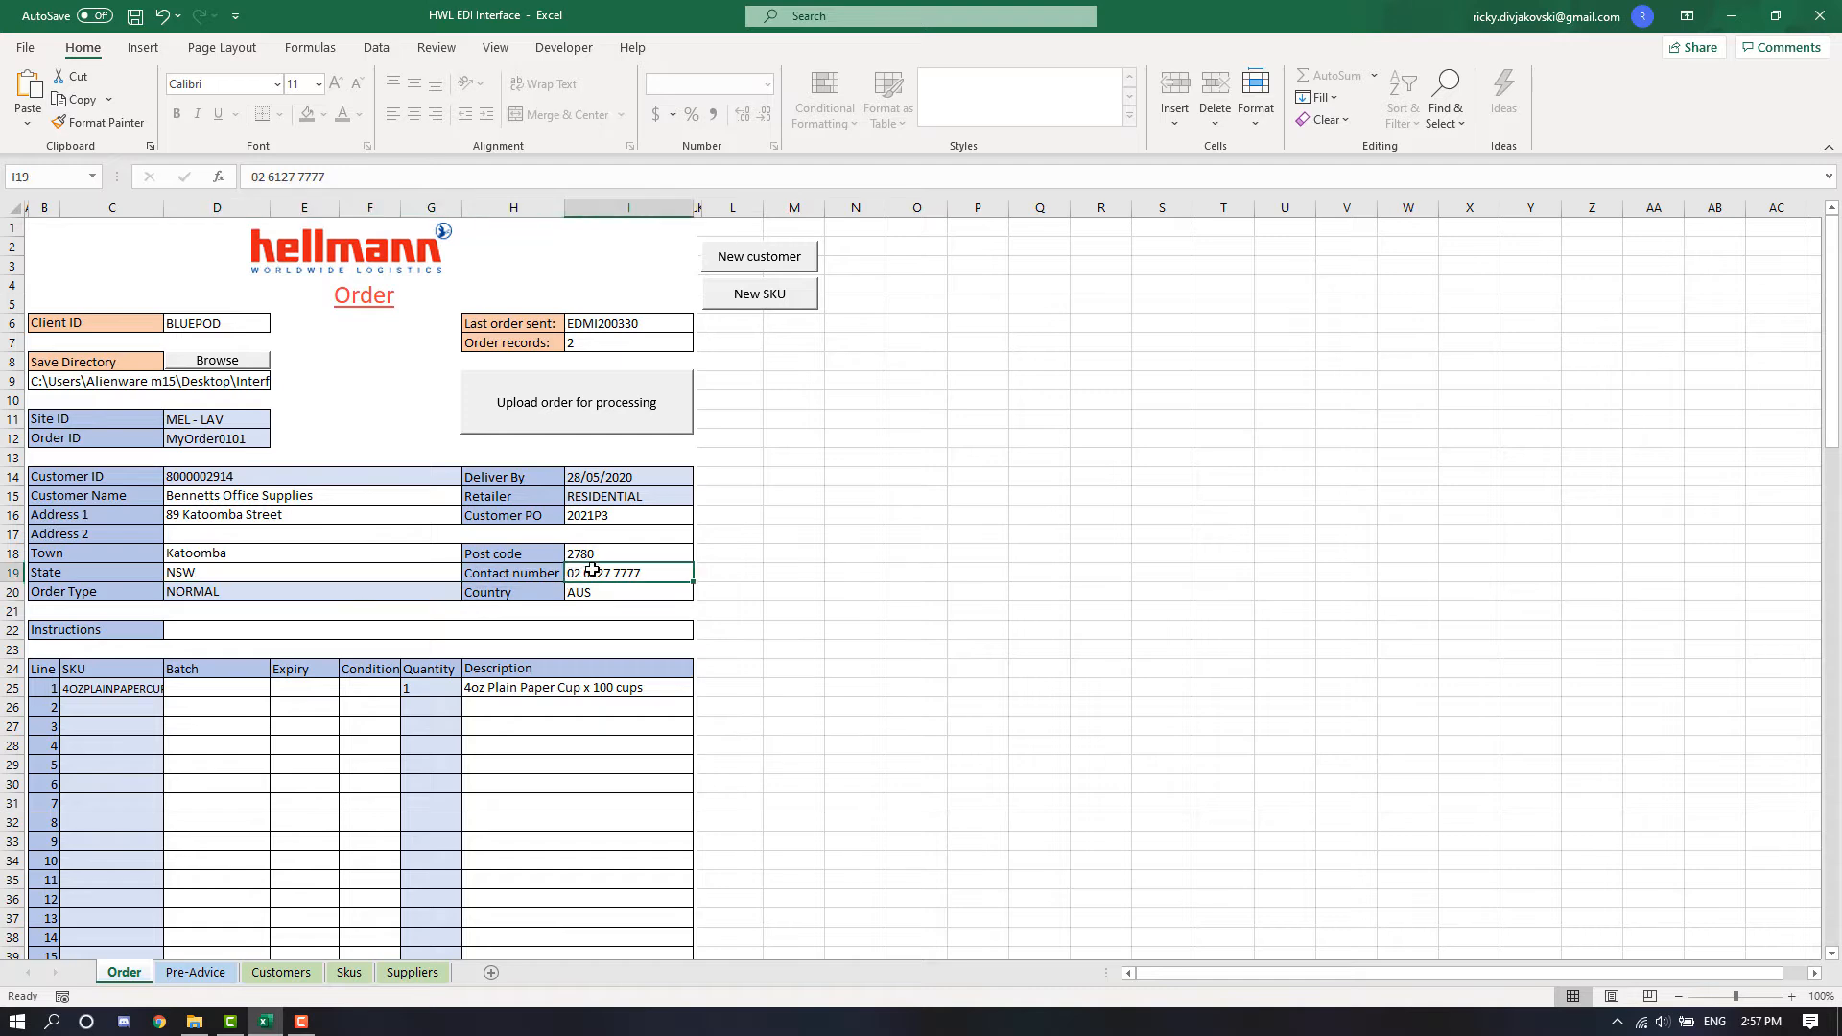
pyautogui.write('04121212')
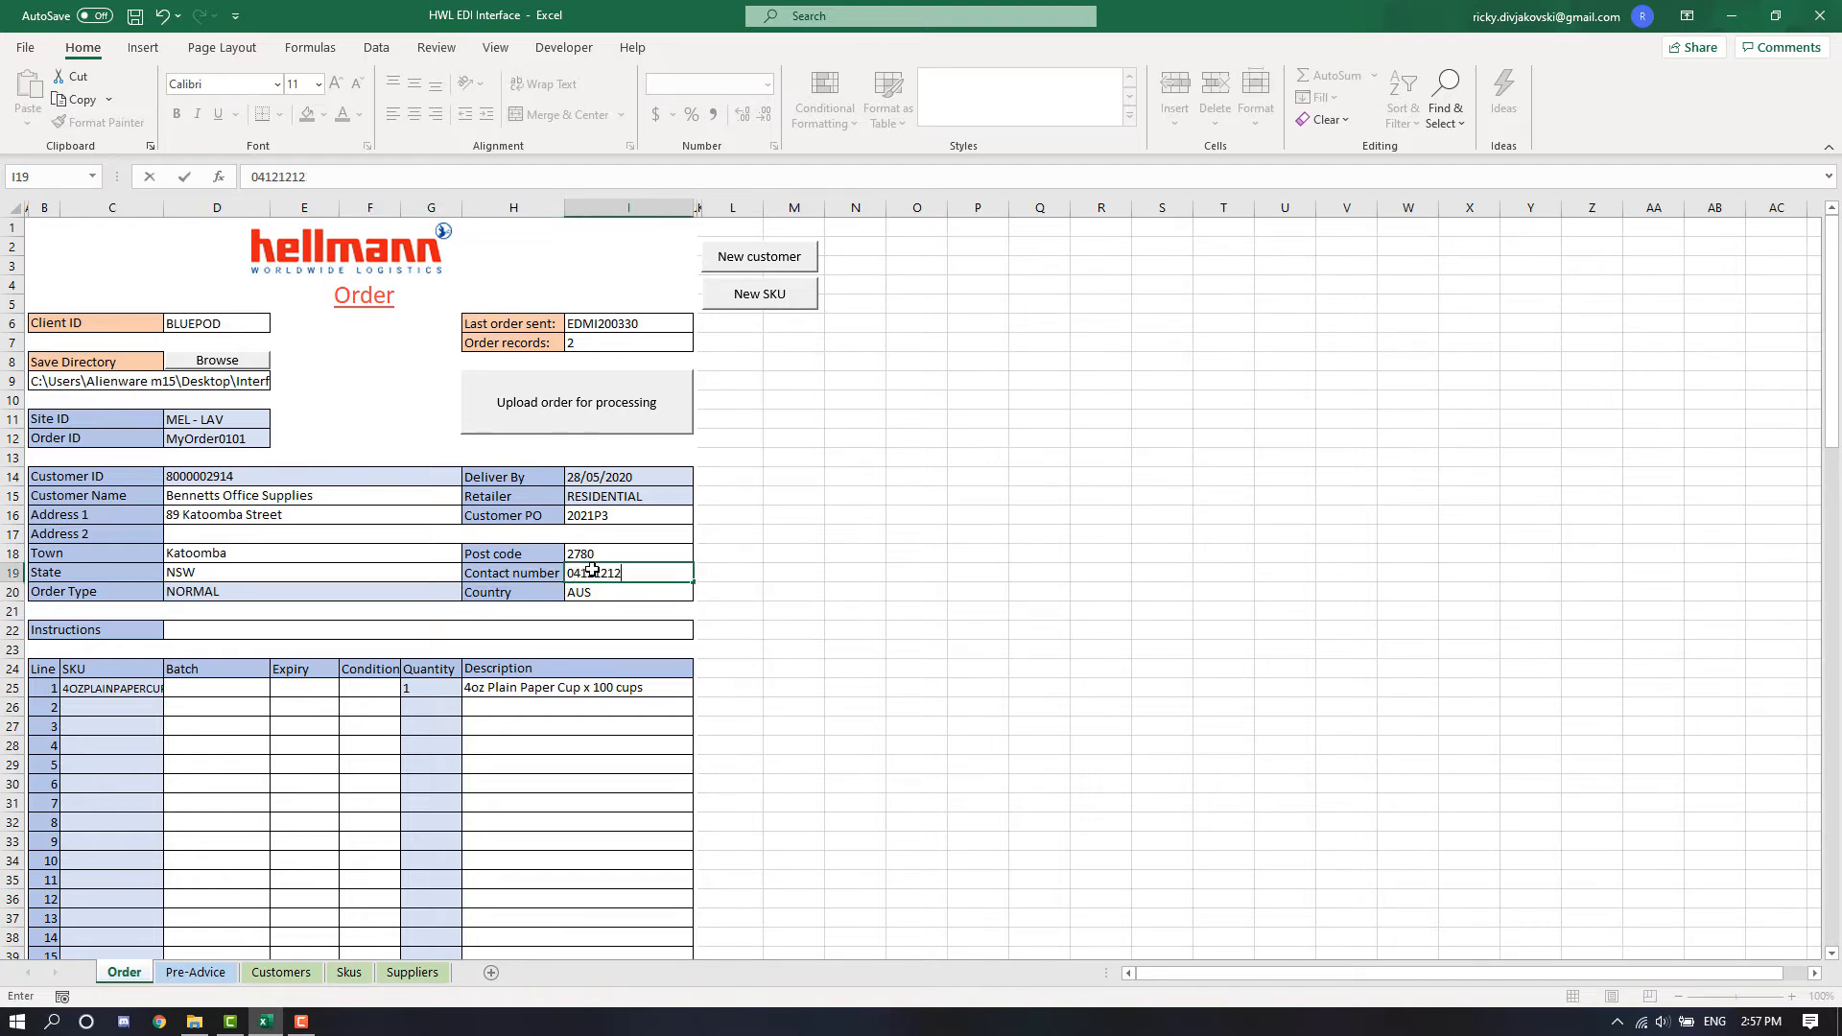
pyautogui.write('12')
pyautogui.click(402, 539)
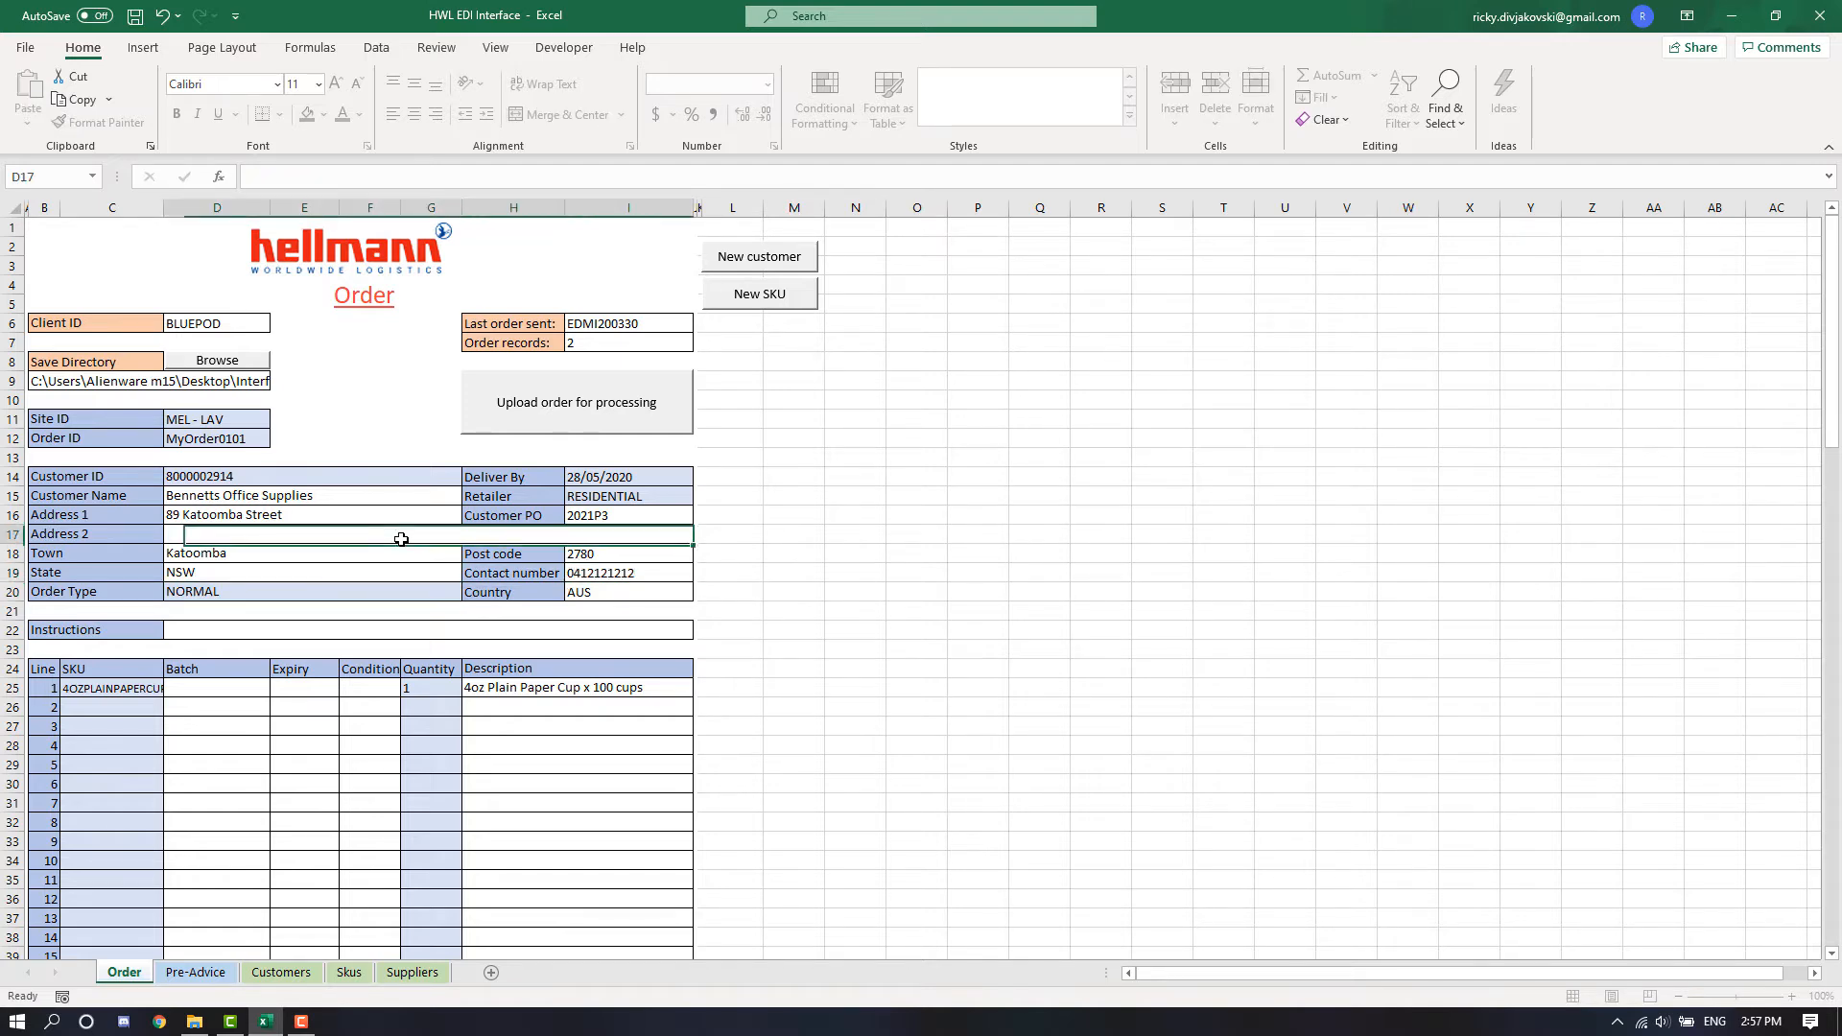
pyautogui.write('ATT')
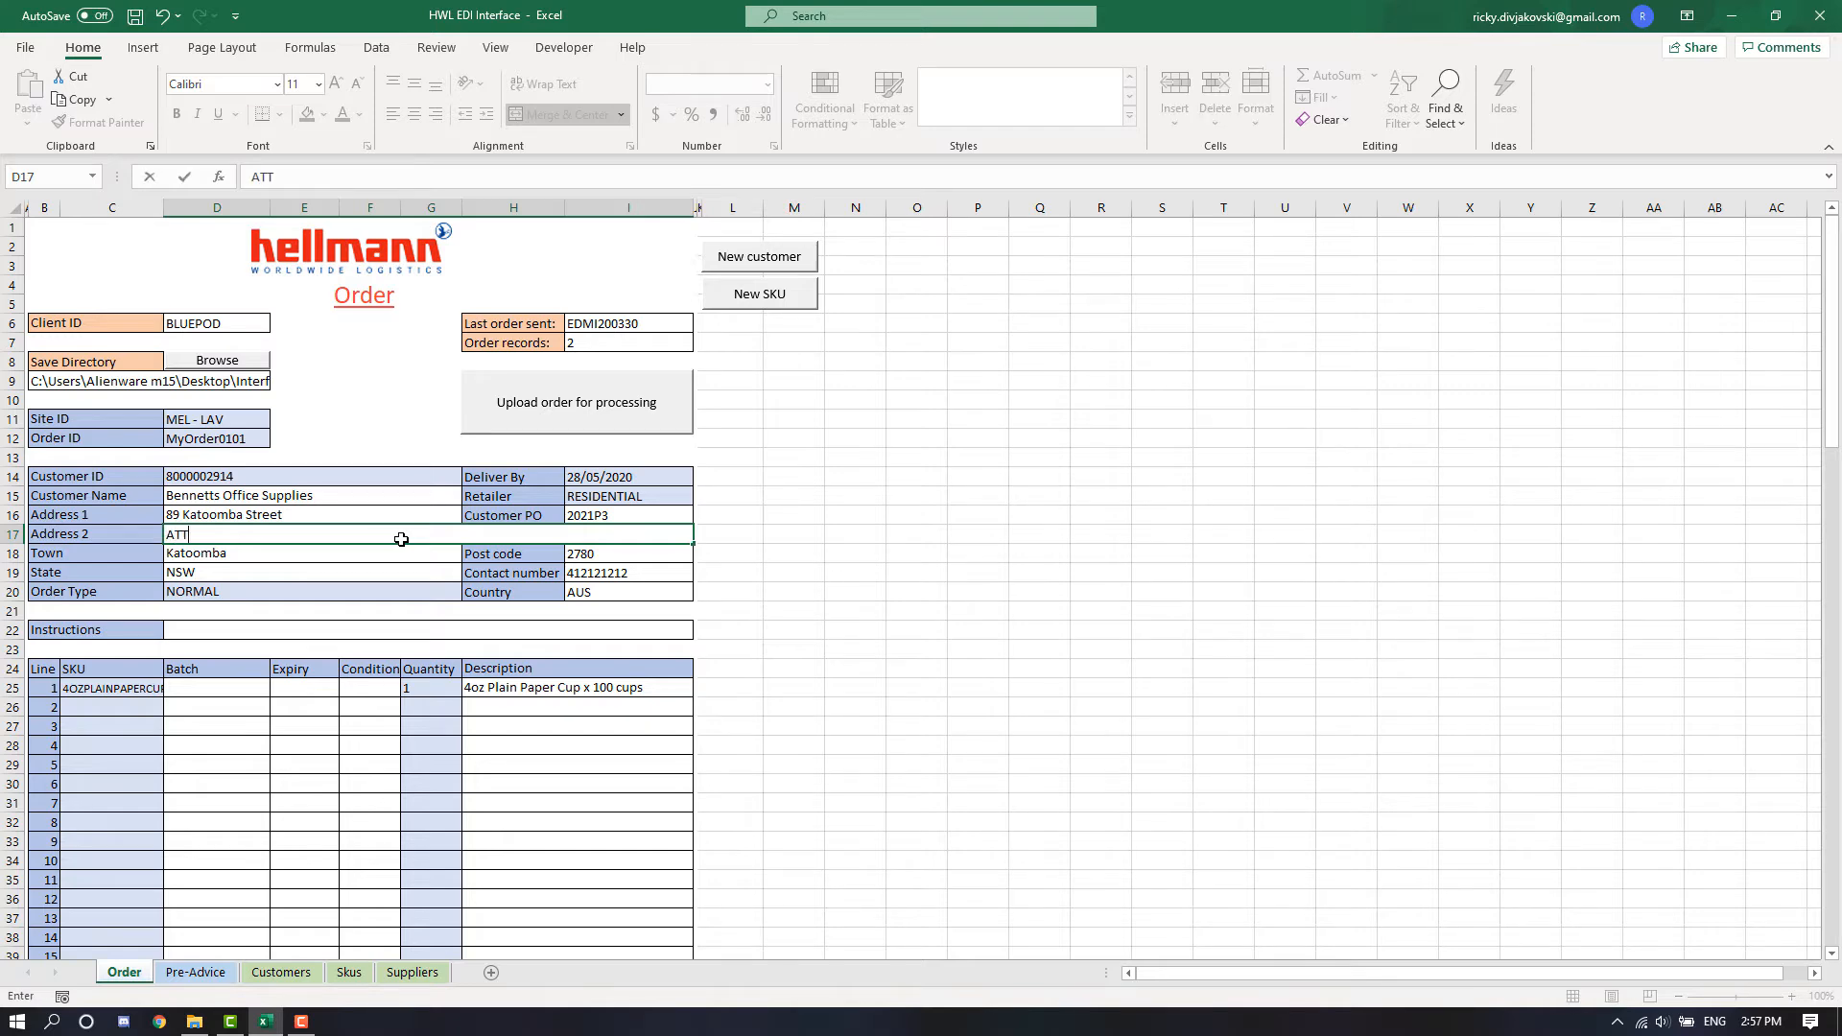
pyautogui.write('N: BED')
pyautogui.press('BackSpace')
pyautogui.write('N')
# Set the SKU on order line 1 to AMMDIVINO
pyautogui.click(108, 685)
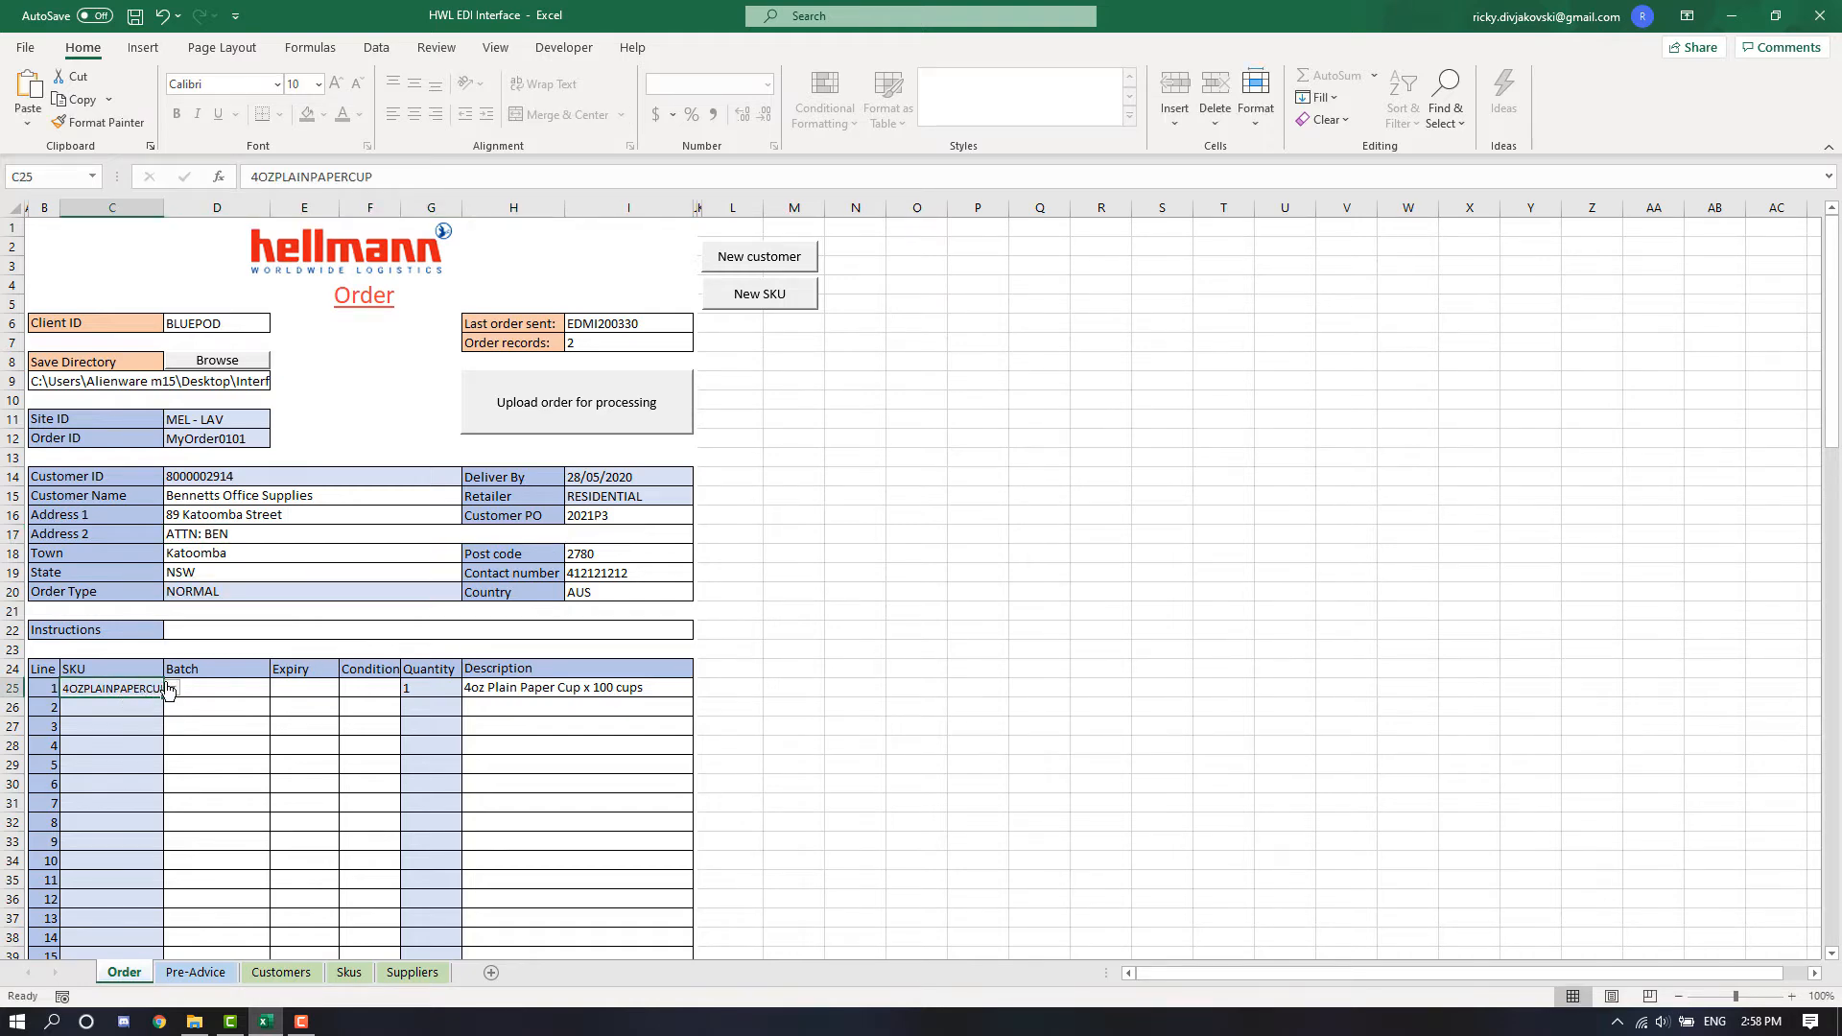
pyautogui.click(171, 688)
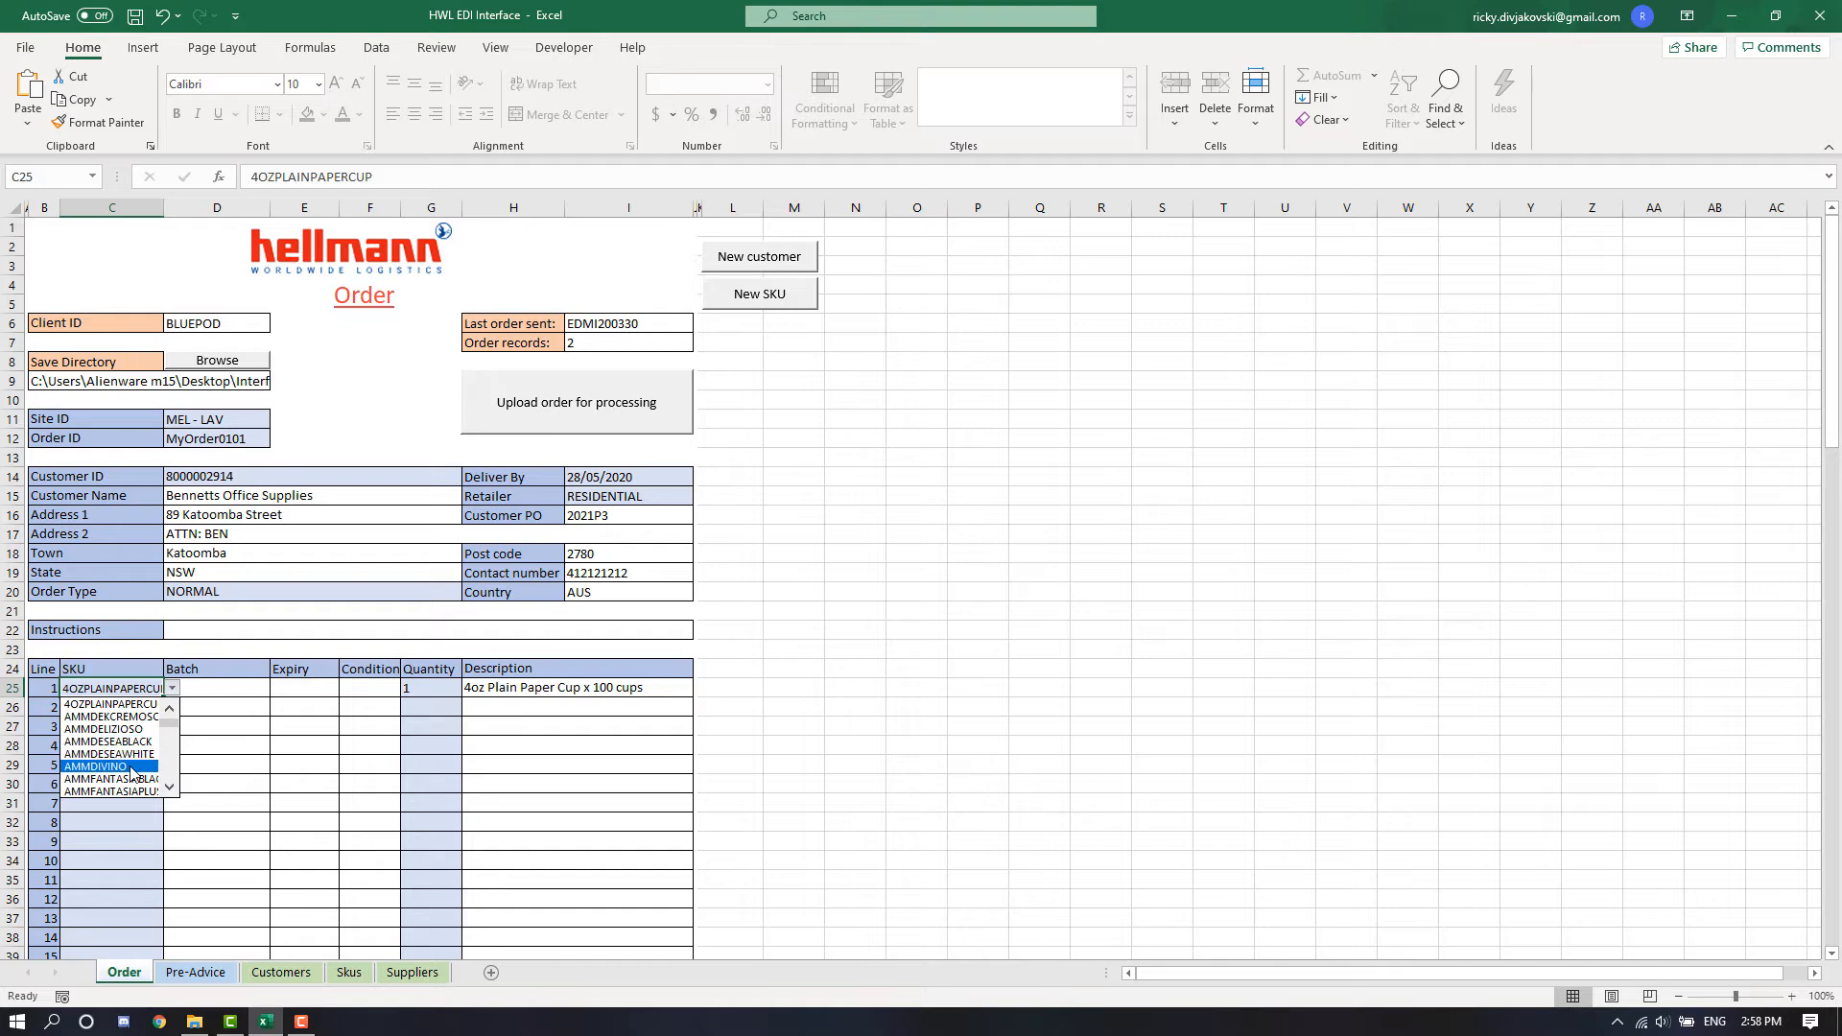
pyautogui.click(132, 767)
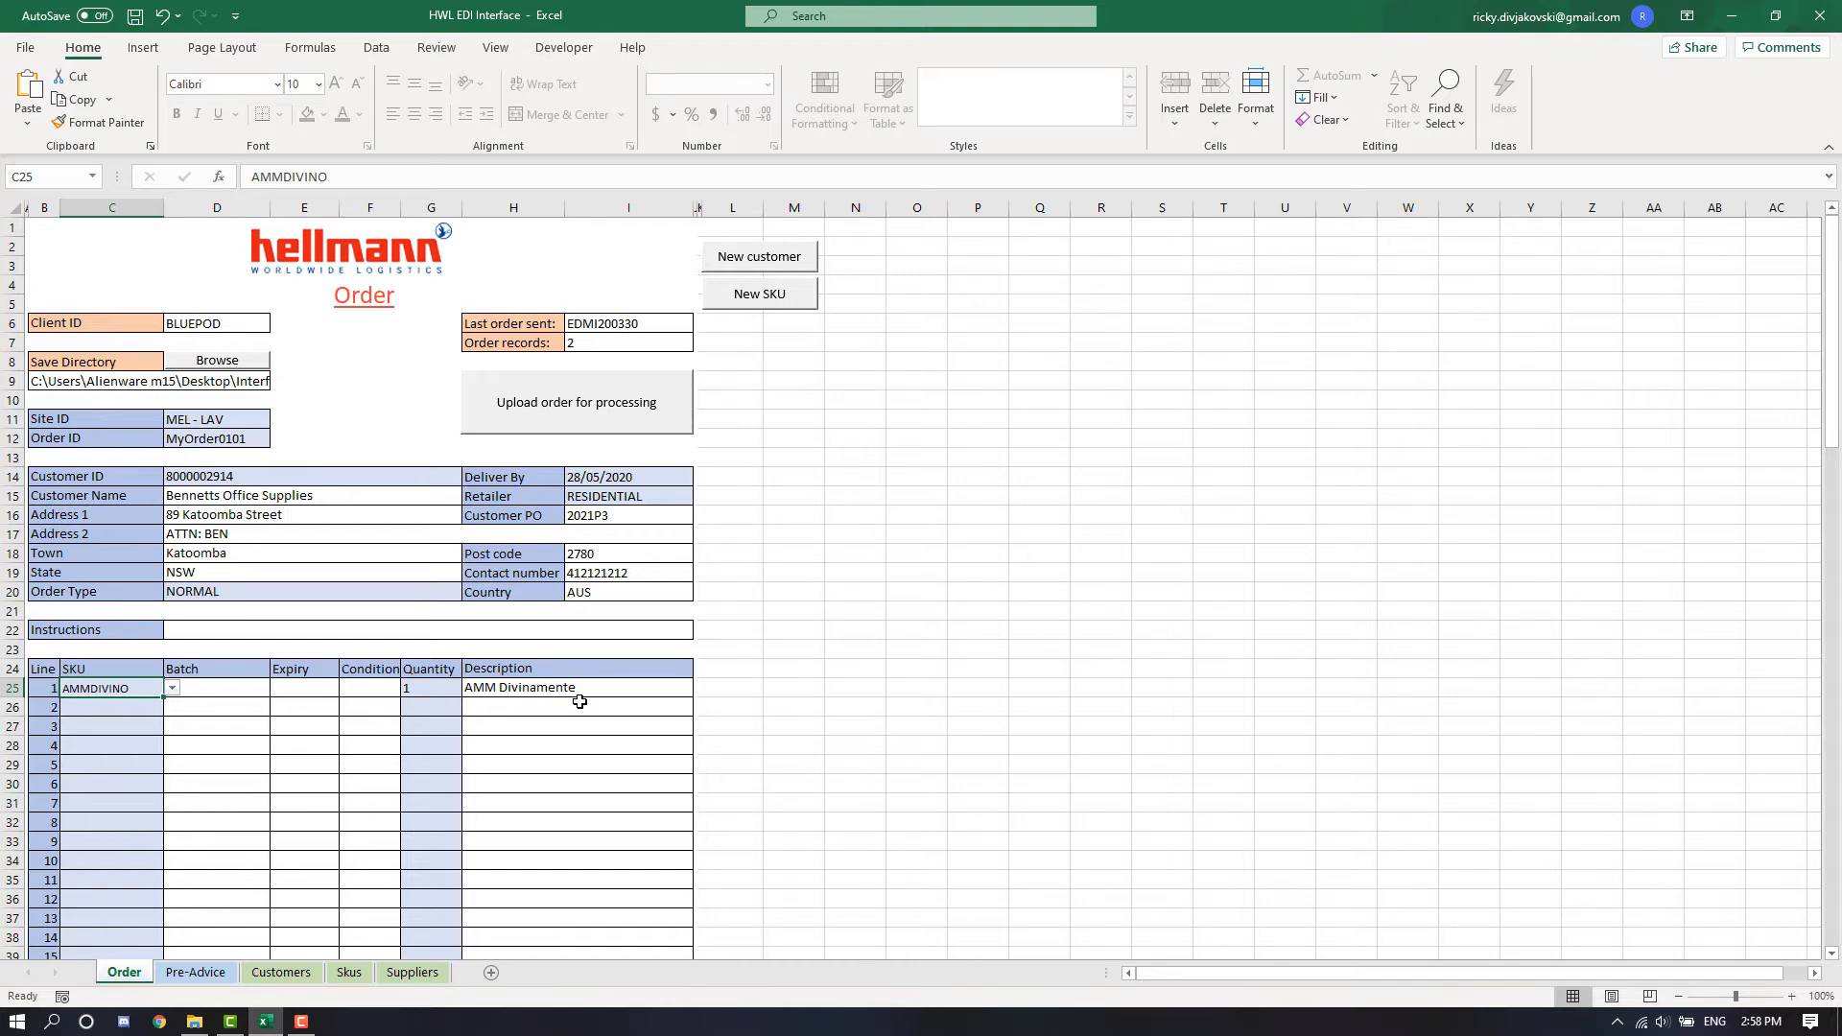
pyautogui.click(381, 687)
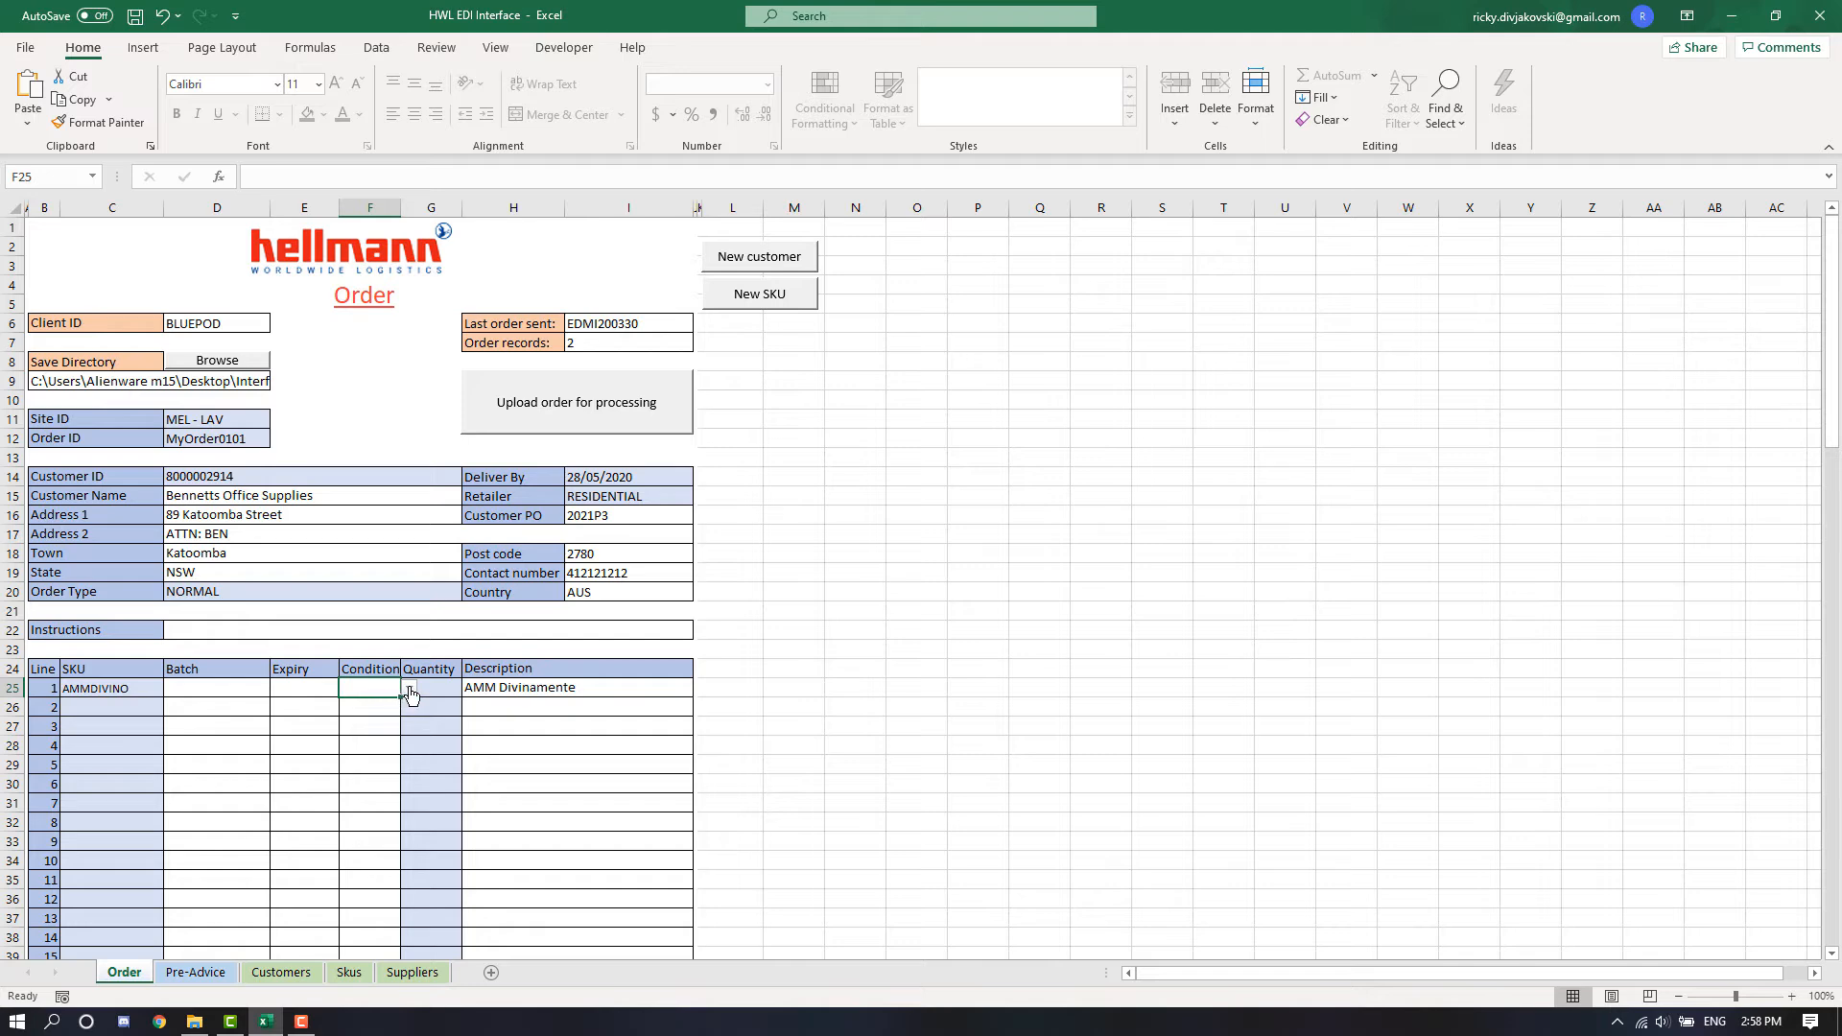
pyautogui.click(408, 688)
pyautogui.click(381, 707)
pyautogui.press('Delete')
# Set the quantity on order line 1 to 20, leaving batch and expiry blank
pyautogui.click(426, 687)
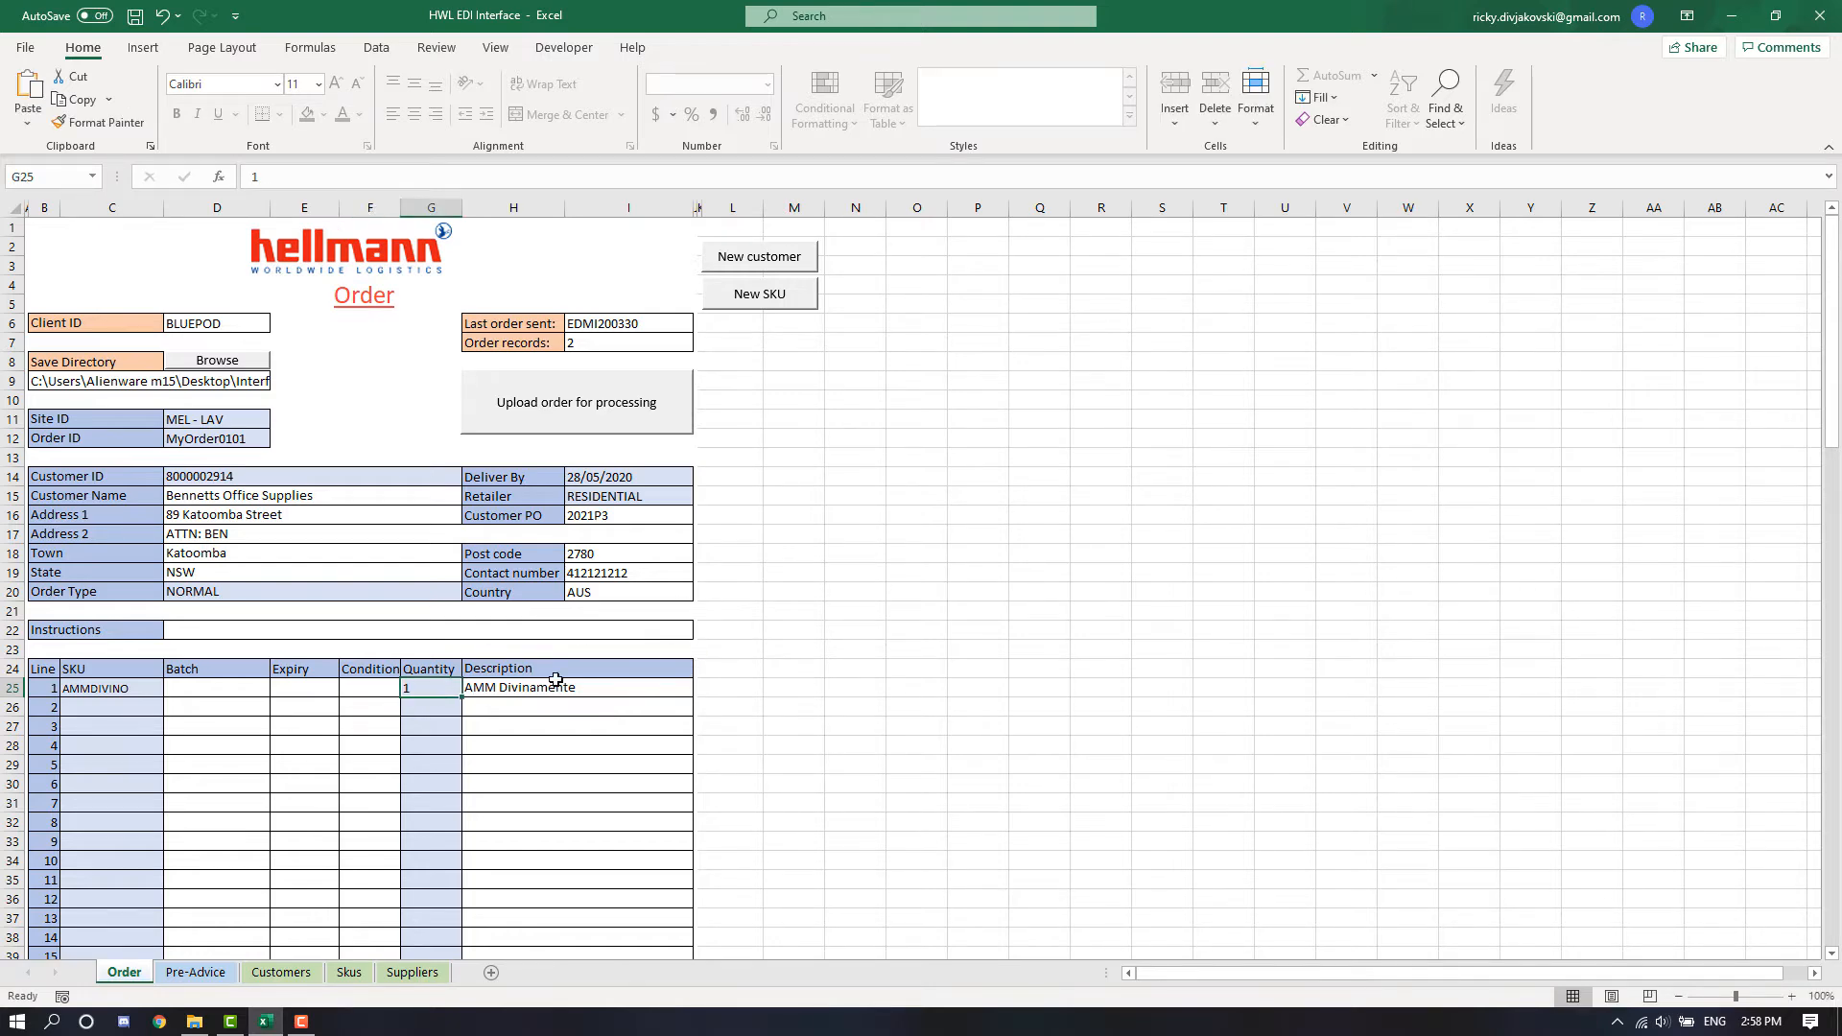
pyautogui.write('20')
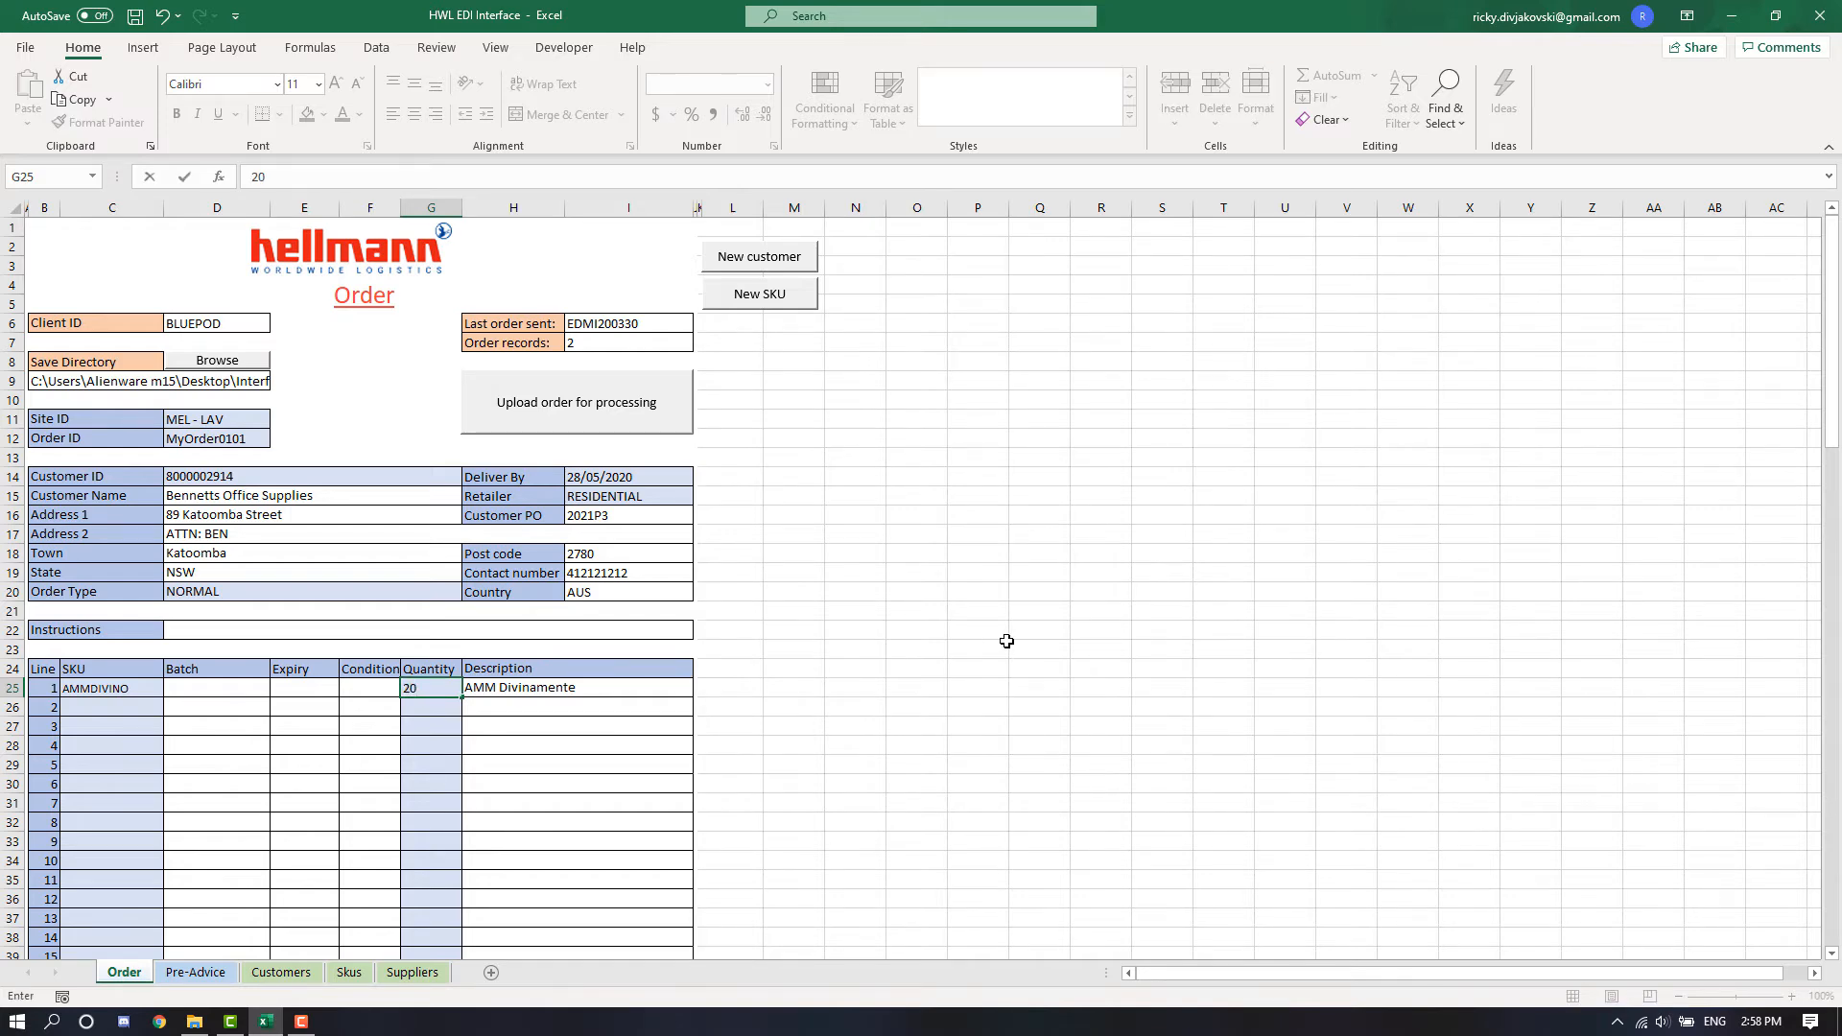
pyautogui.moveTo(257, 688); pyautogui.dragTo(317, 687)
pyautogui.click(318, 687)
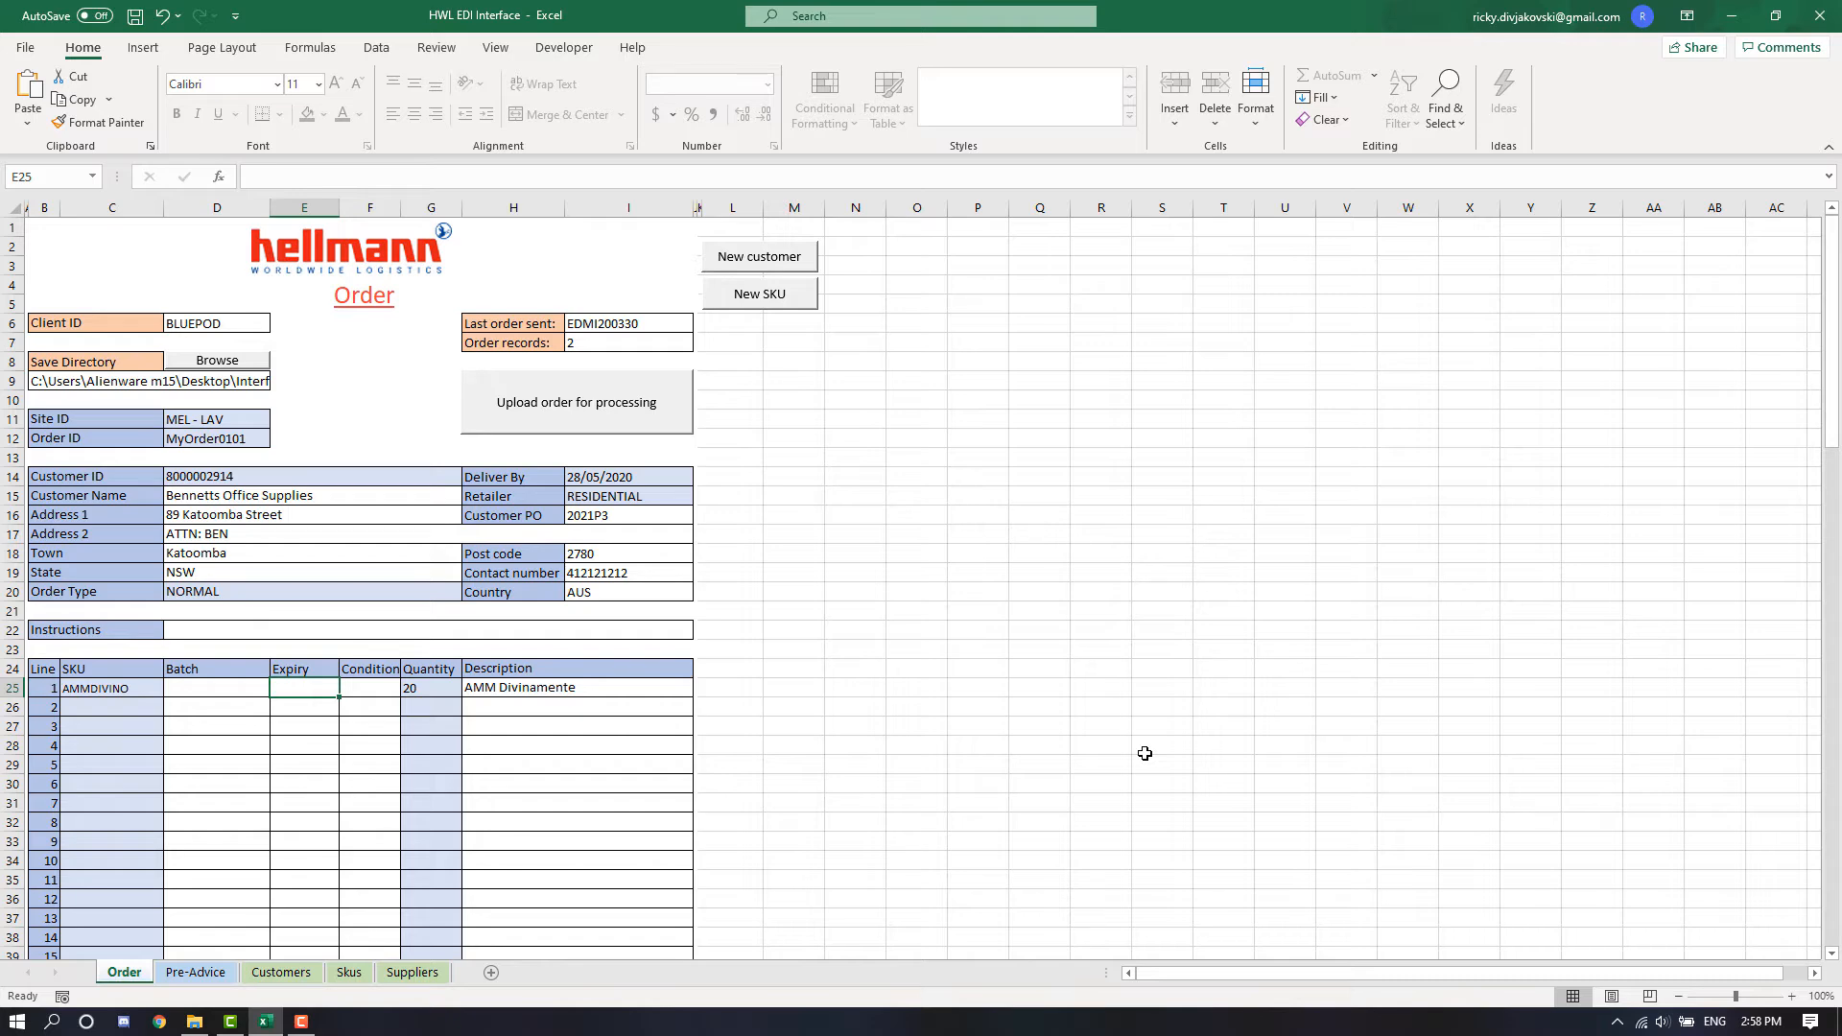
pyautogui.click(147, 707)
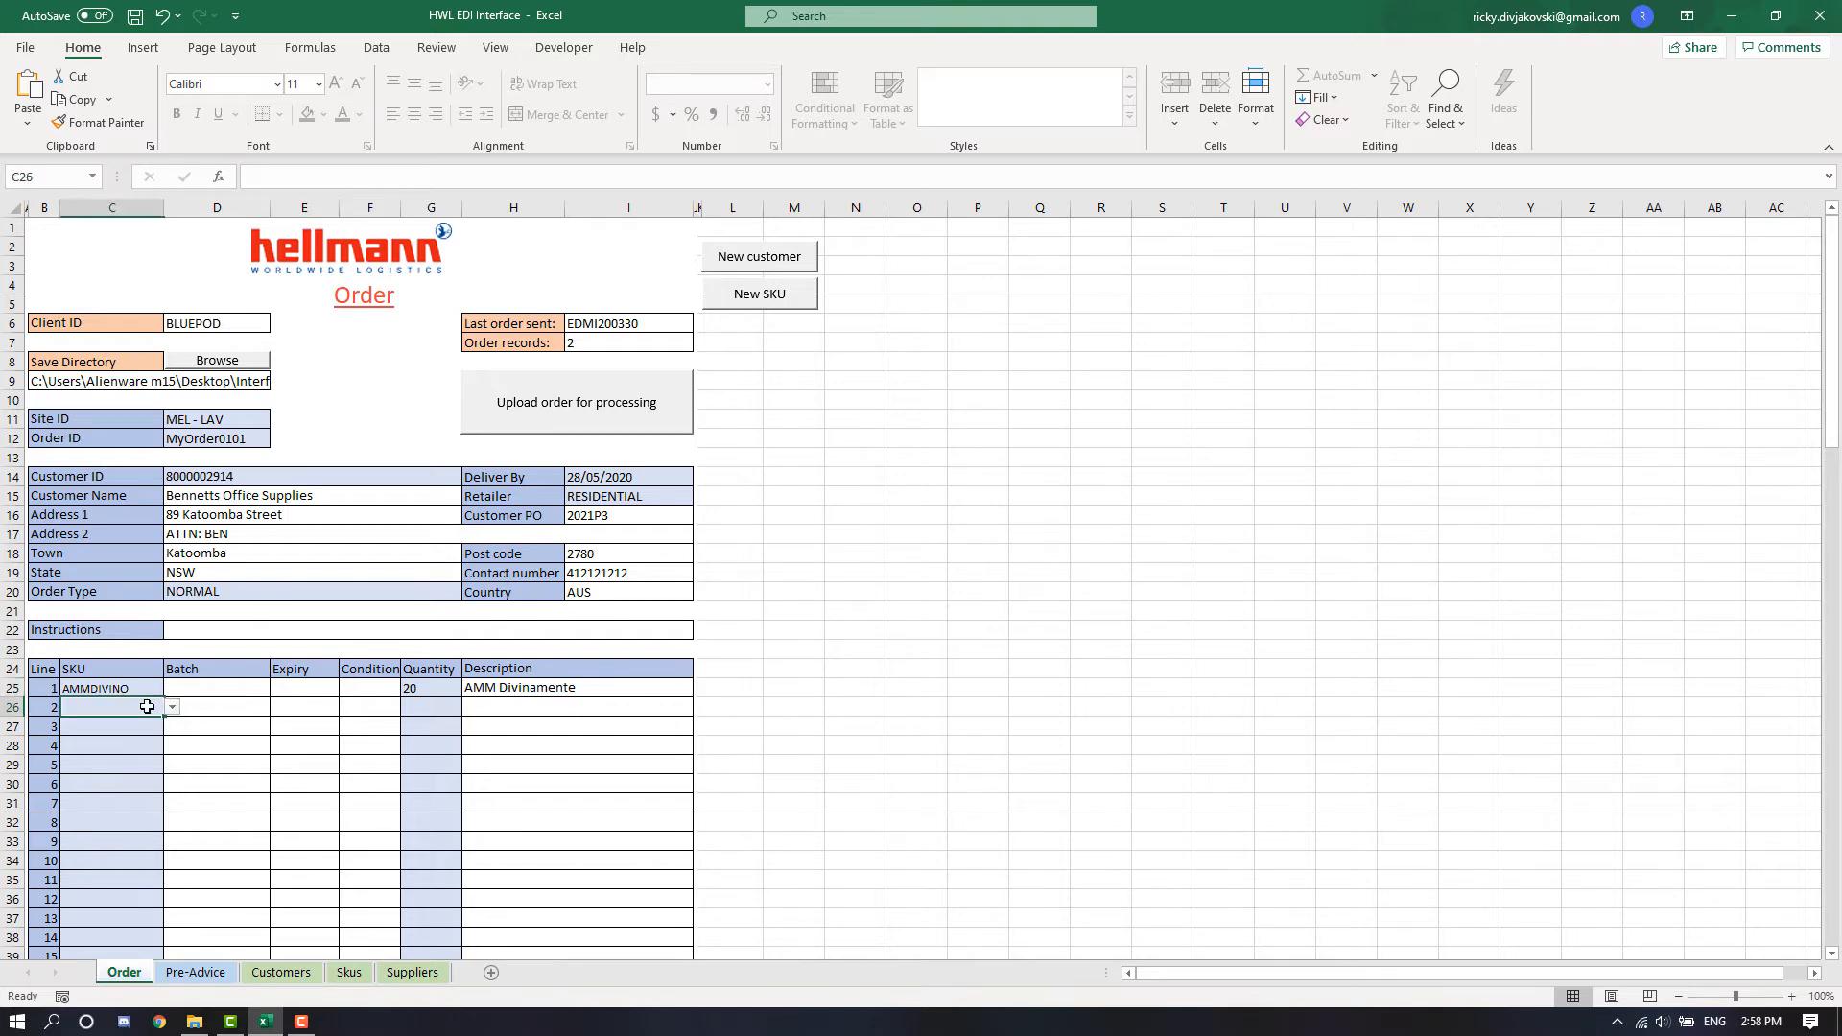
pyautogui.click(173, 710)
pyautogui.scroll(-10, 139, 758)
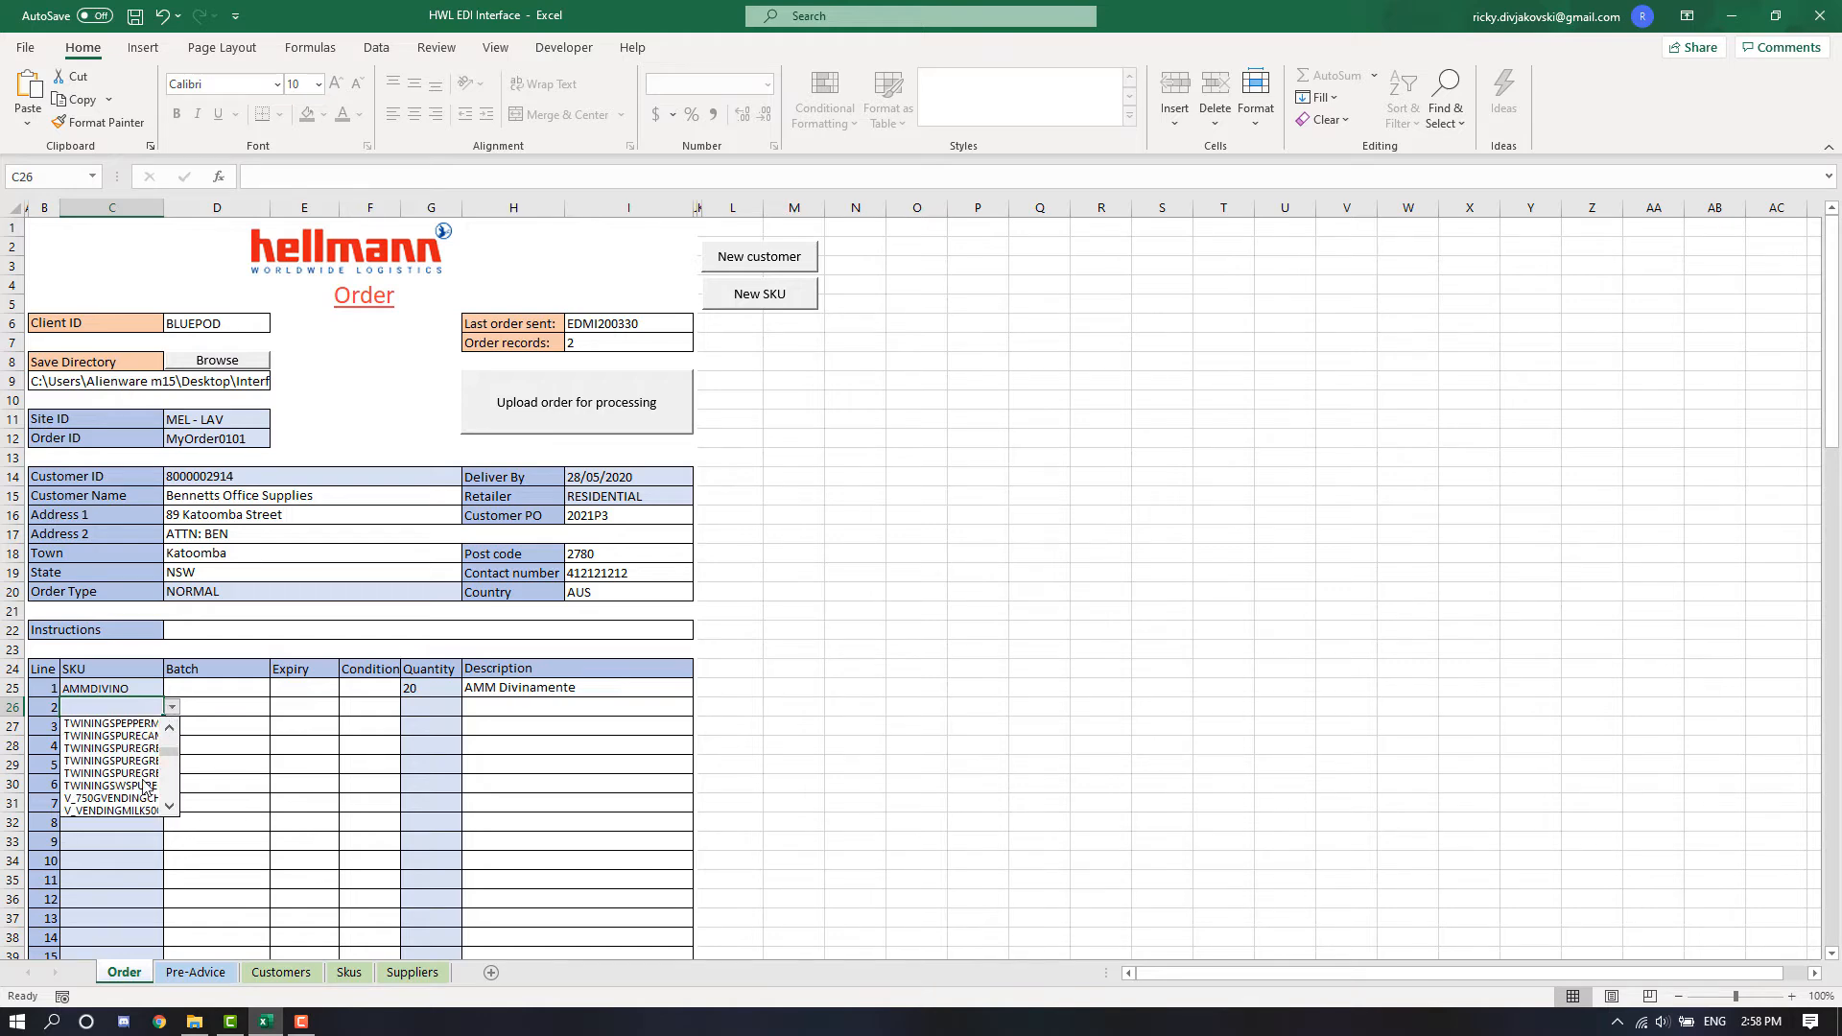
pyautogui.press('Escape')
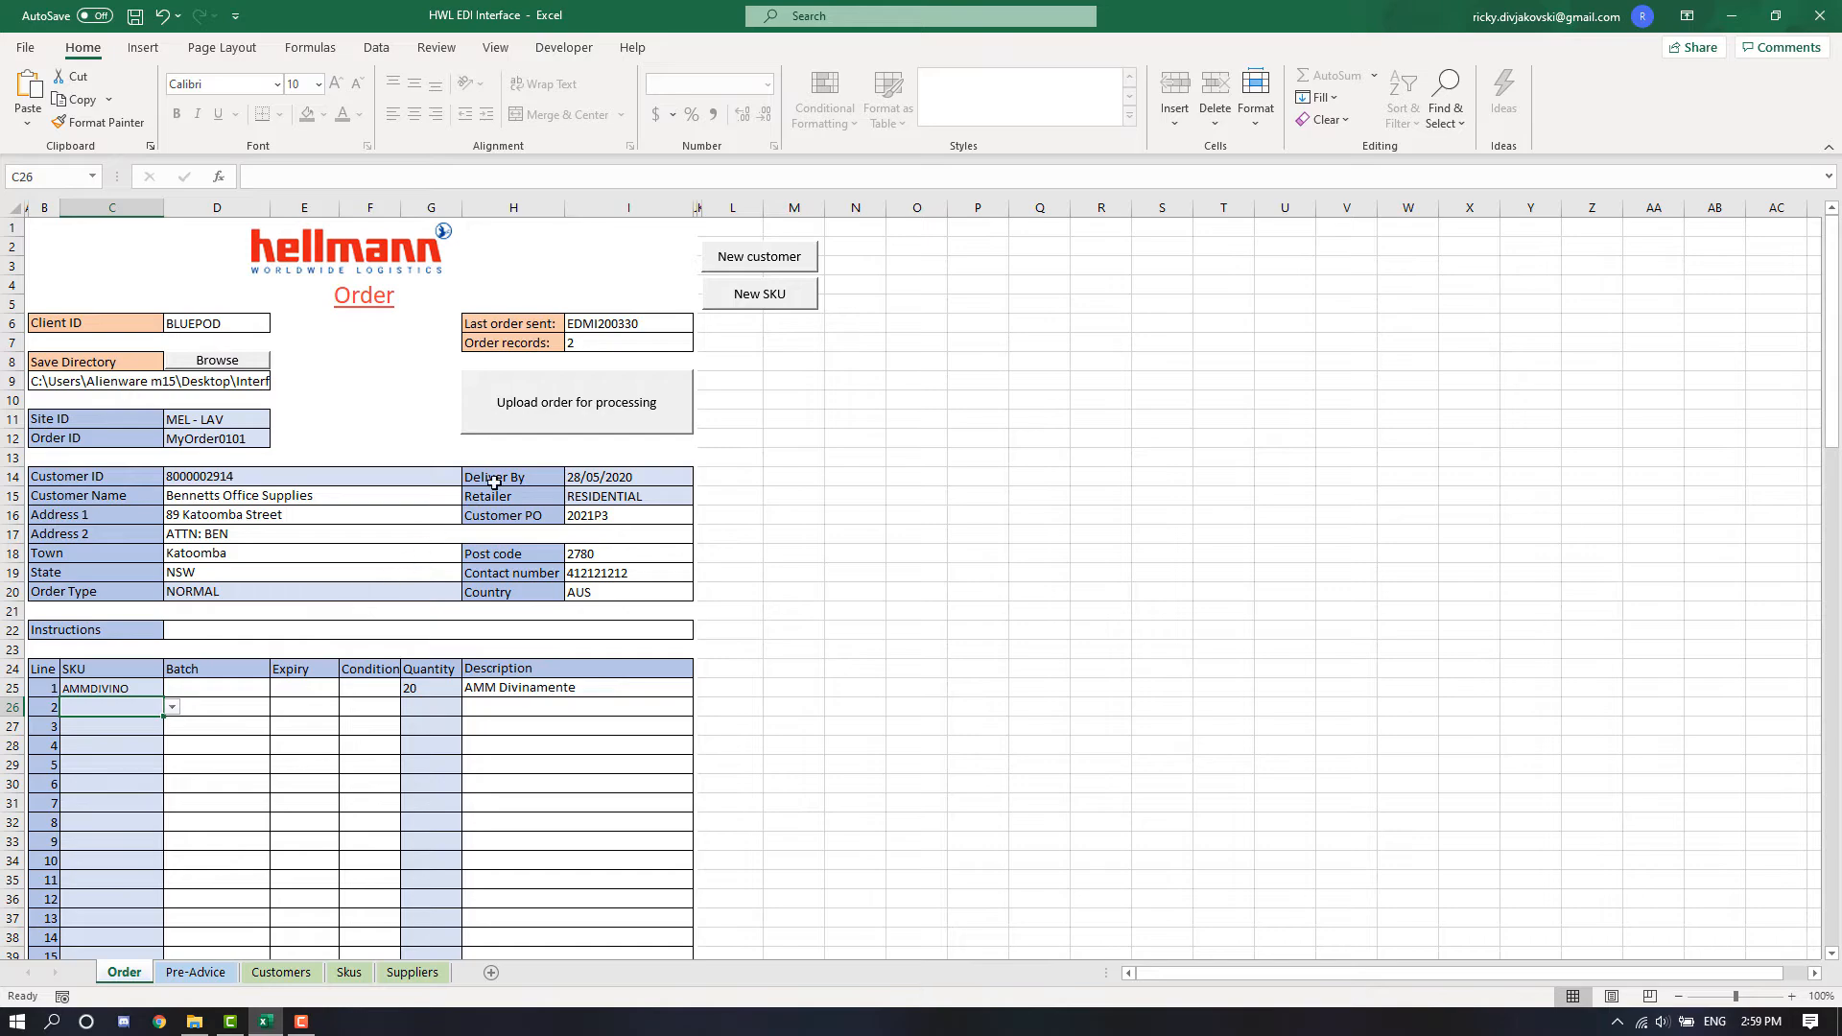
# Upload the order for processing, allowing the outgoing email, and view its print preview before returning to the sheet
pyautogui.click(580, 415)
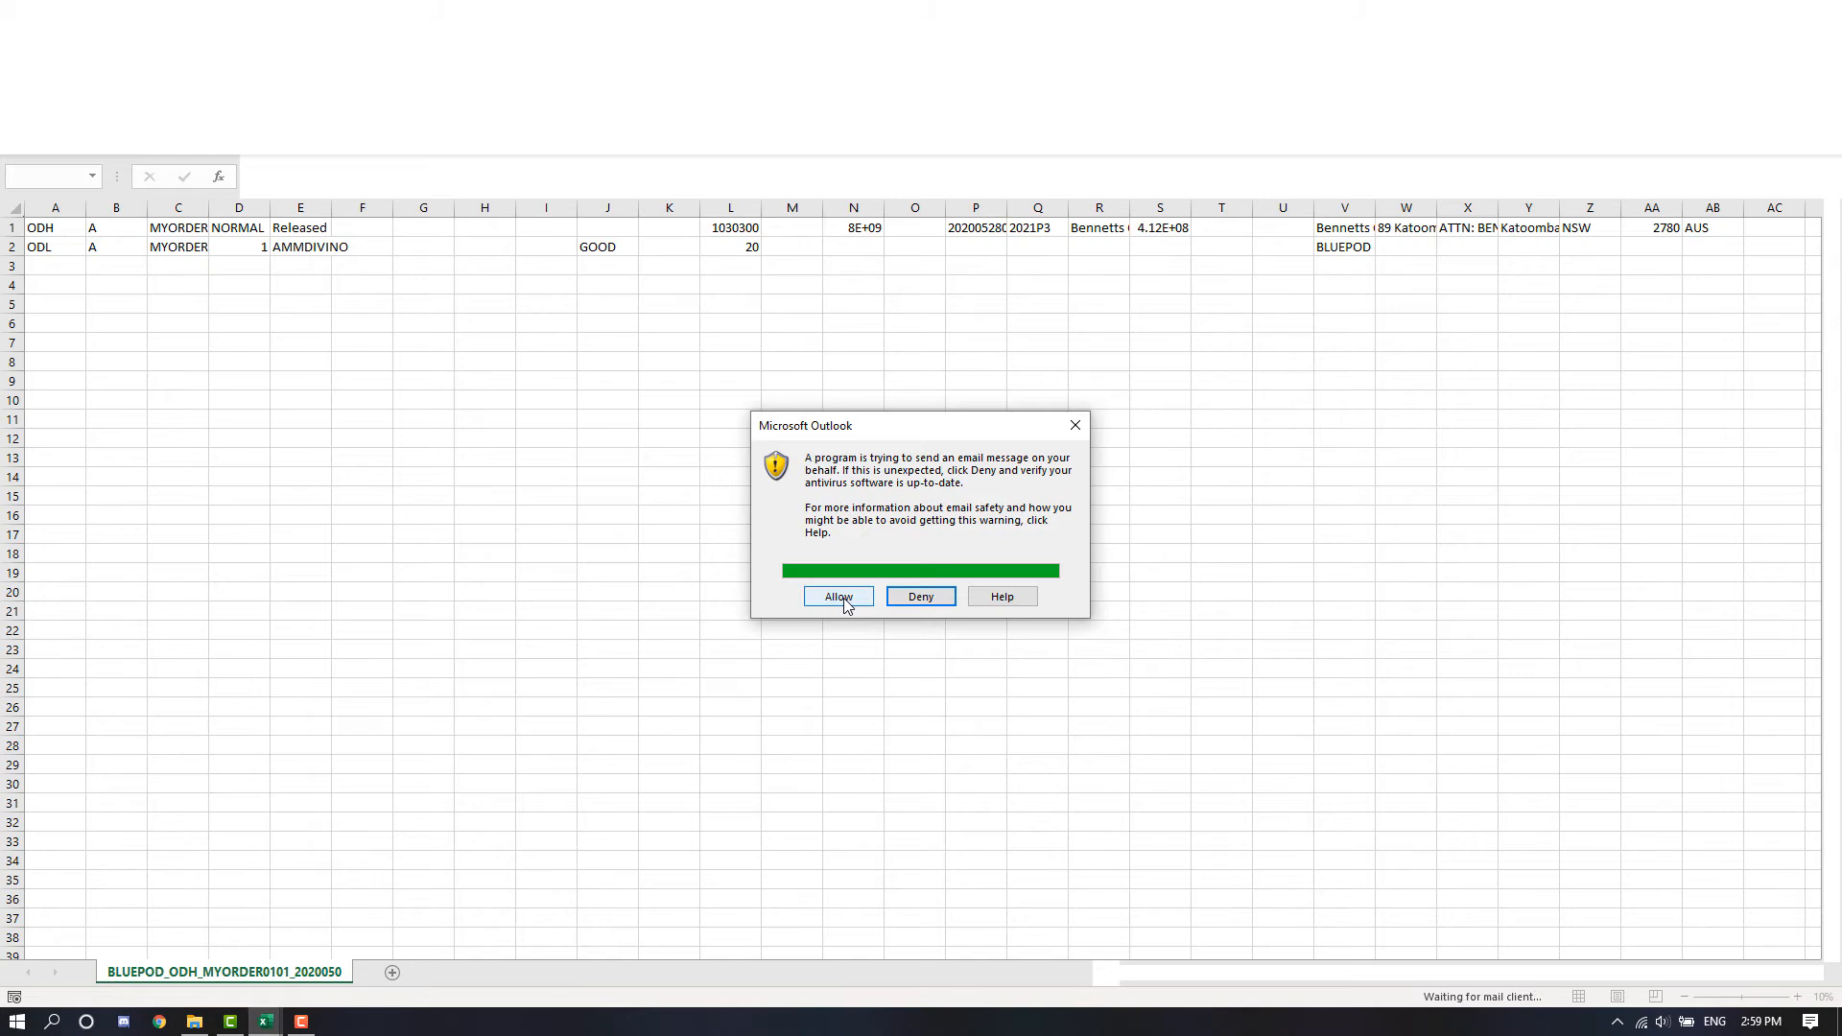
pyautogui.click(816, 599)
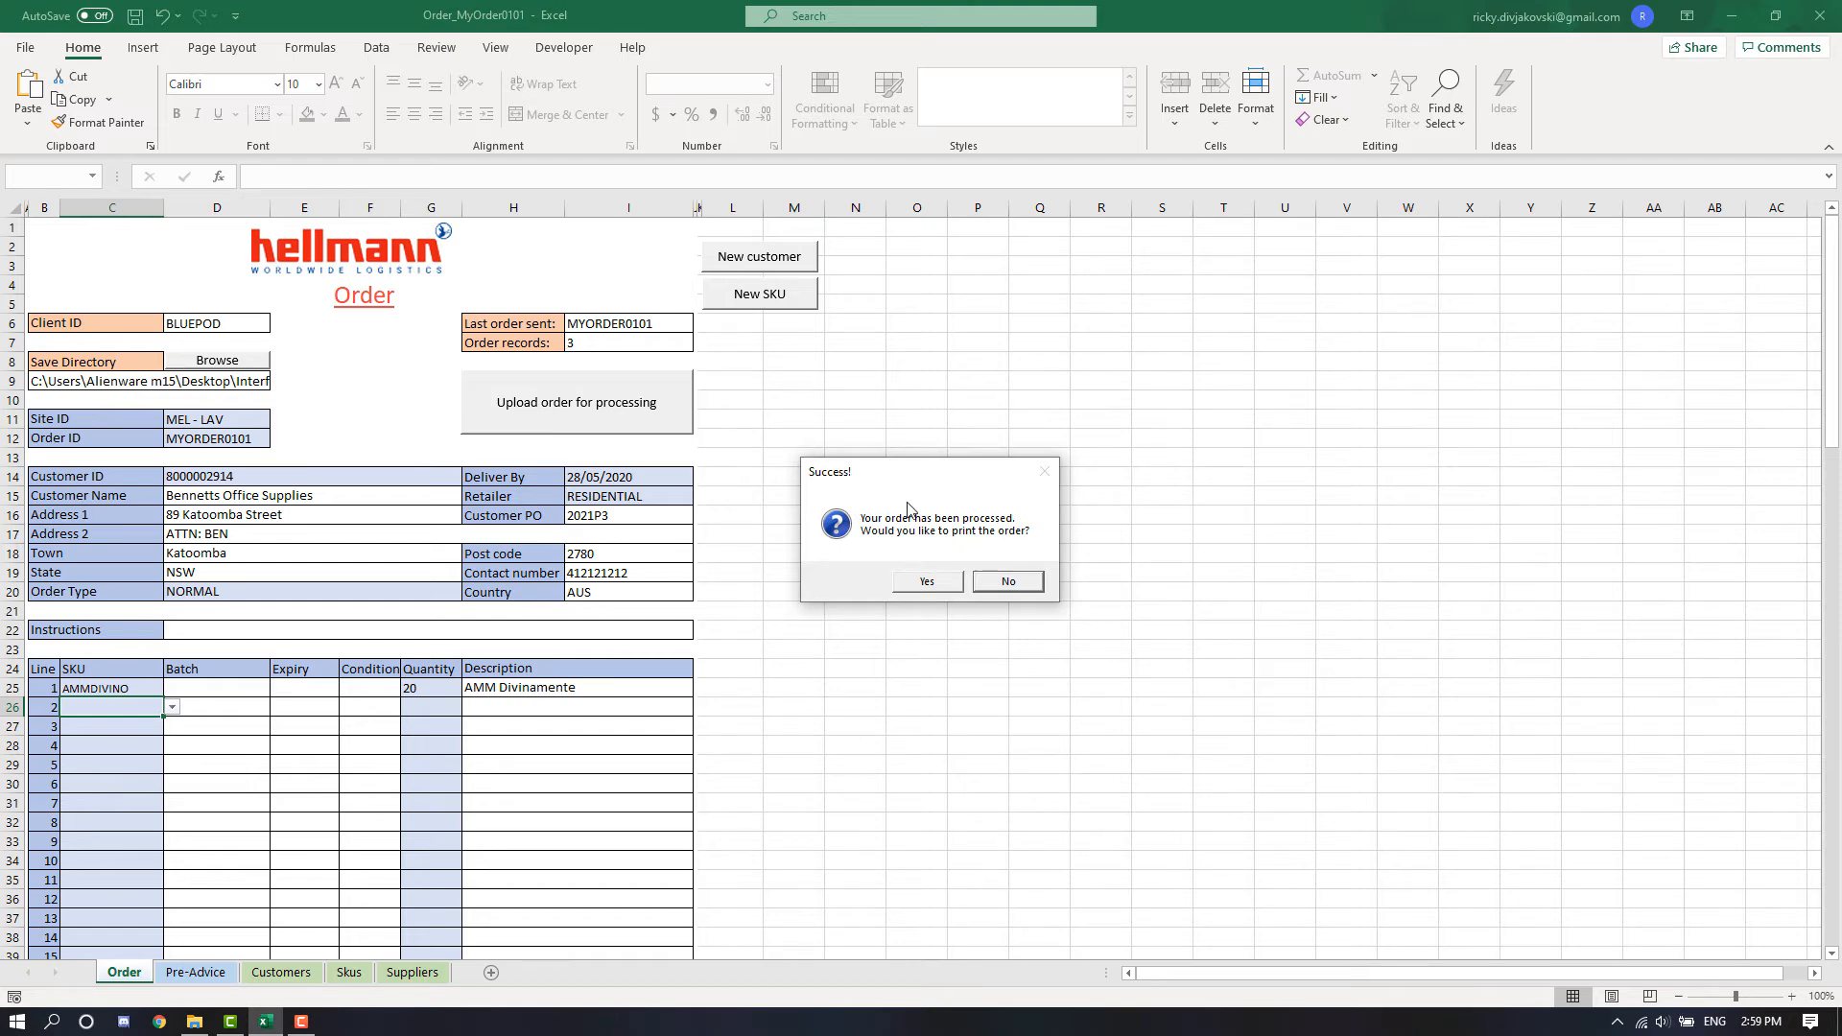
pyautogui.click(927, 581)
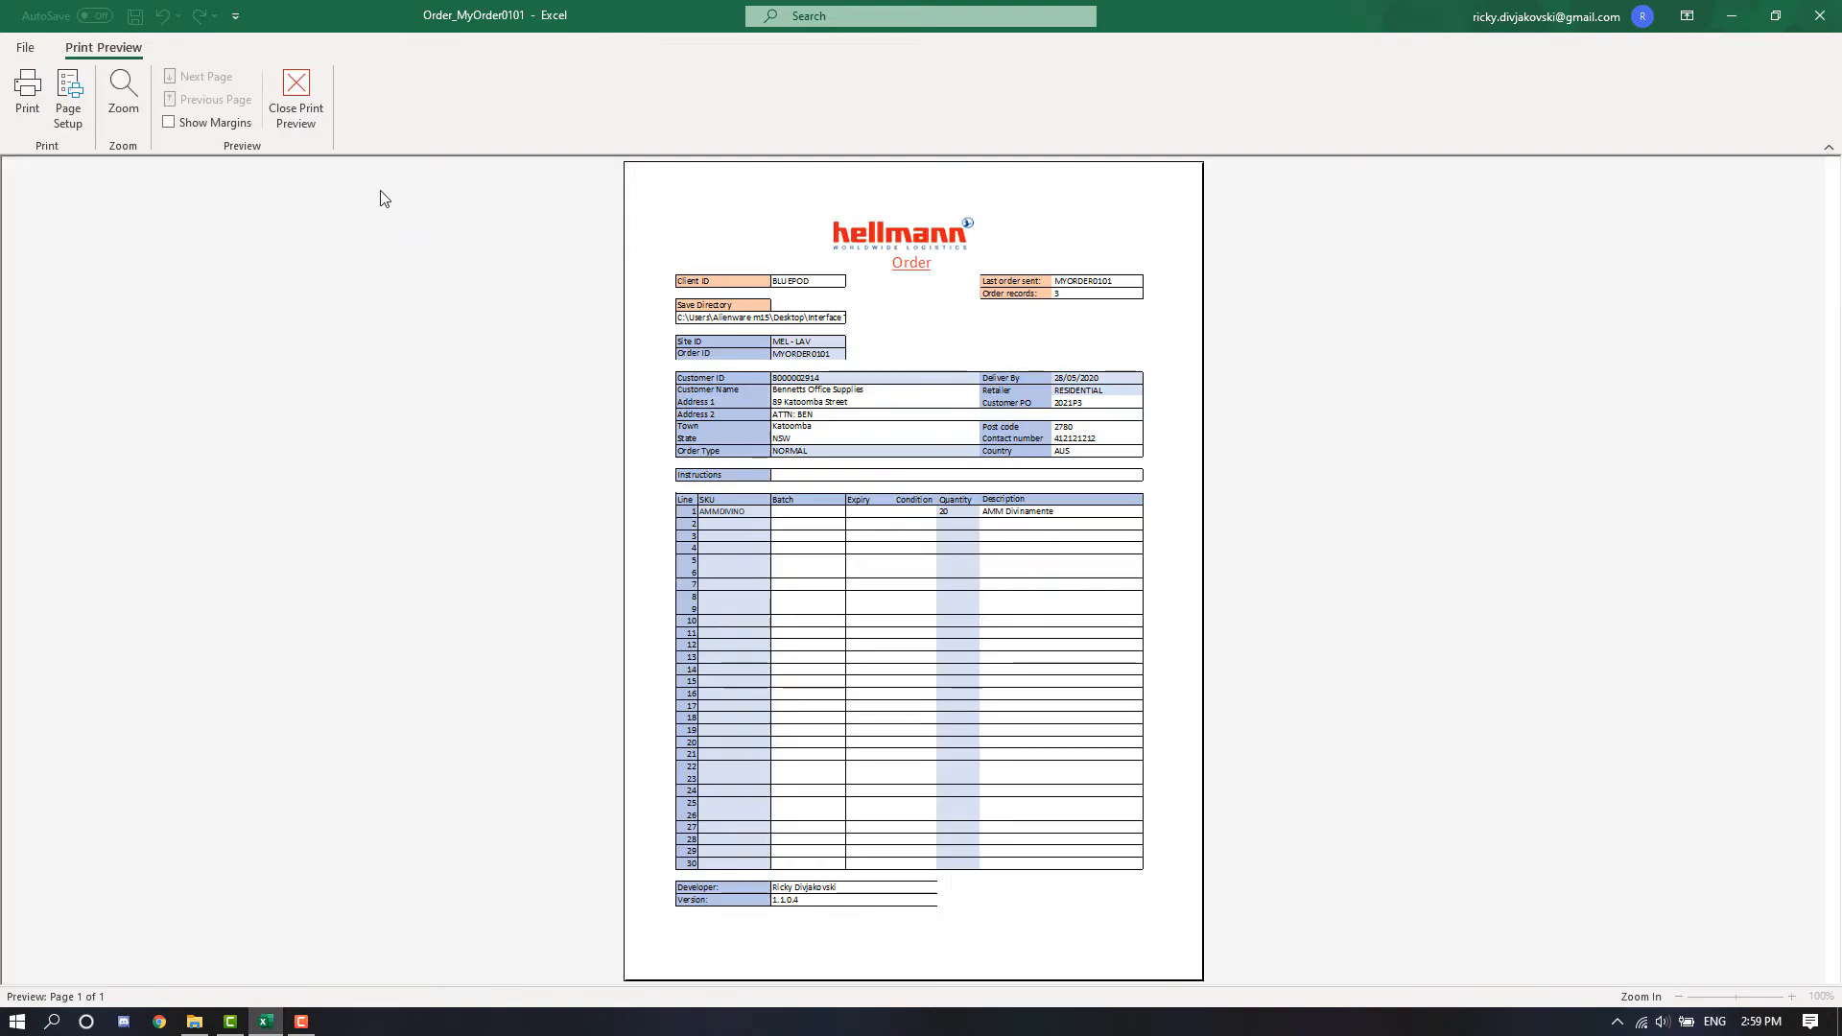
pyautogui.click(302, 108)
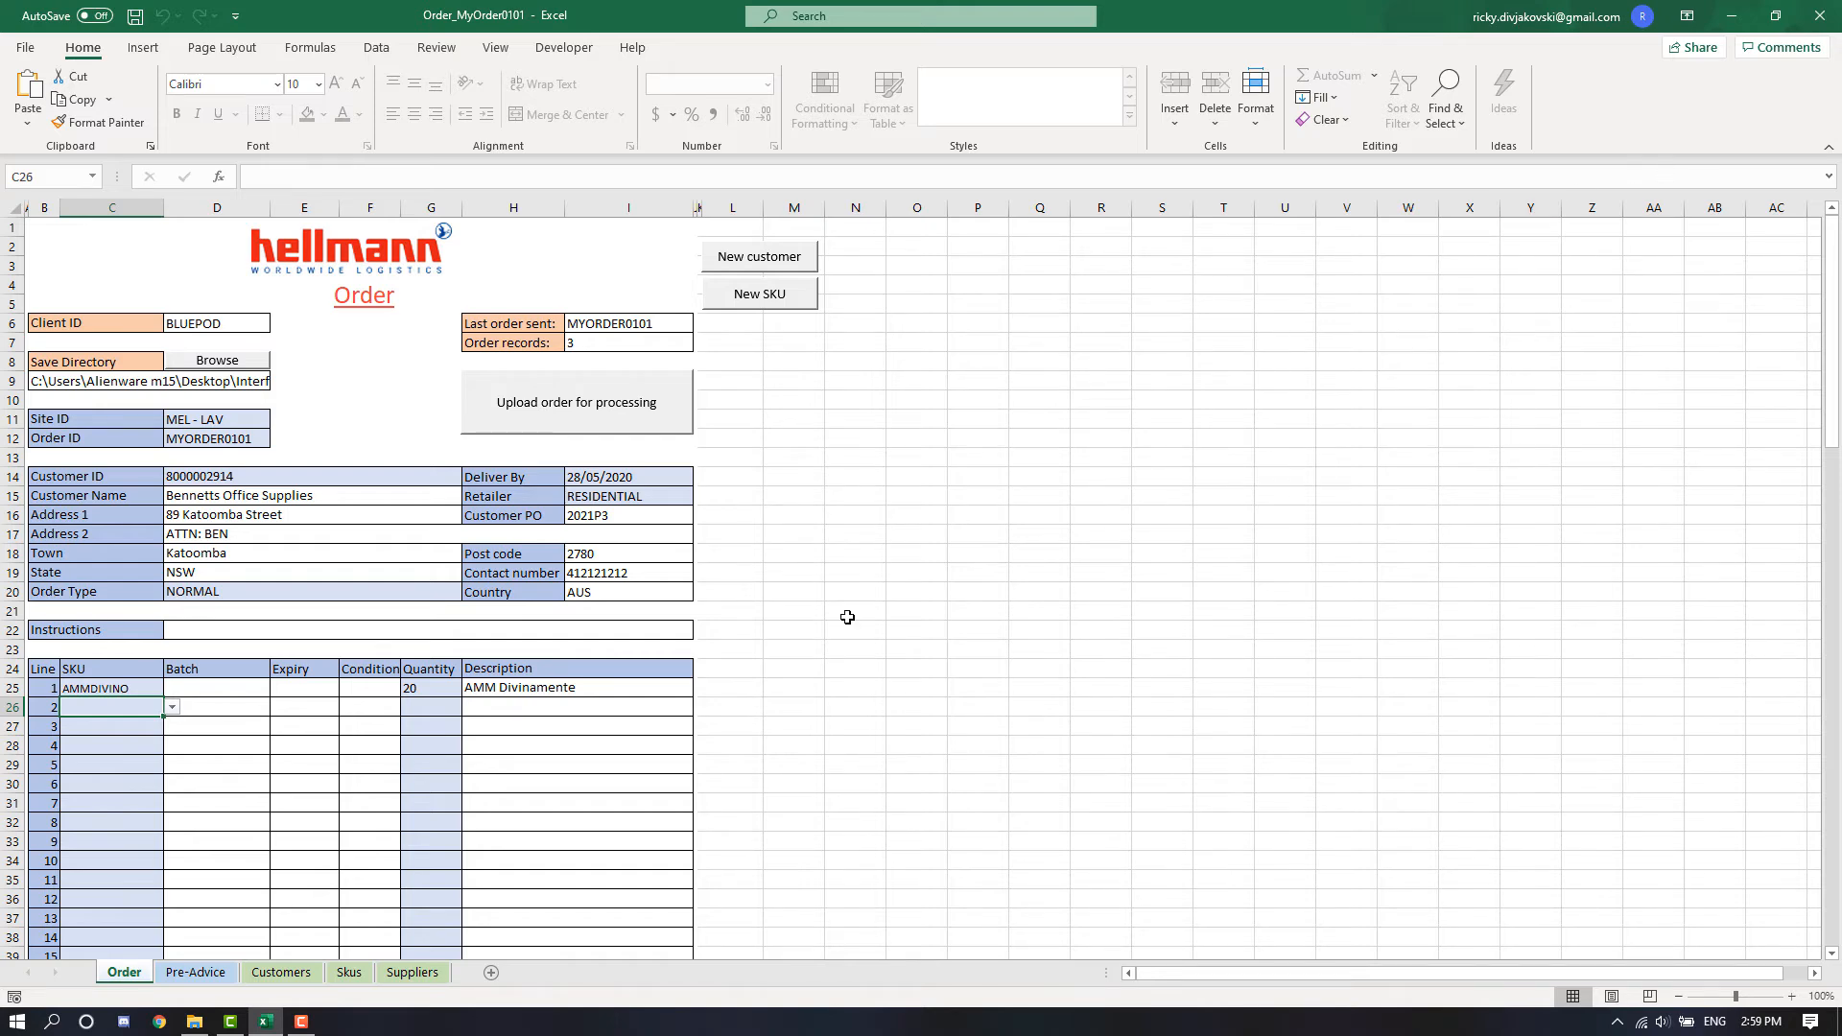
# On the Pre-Advice sheet, set the Site ID to SYD - ING and select the Pre-advice ID cell
pyautogui.click(196, 972)
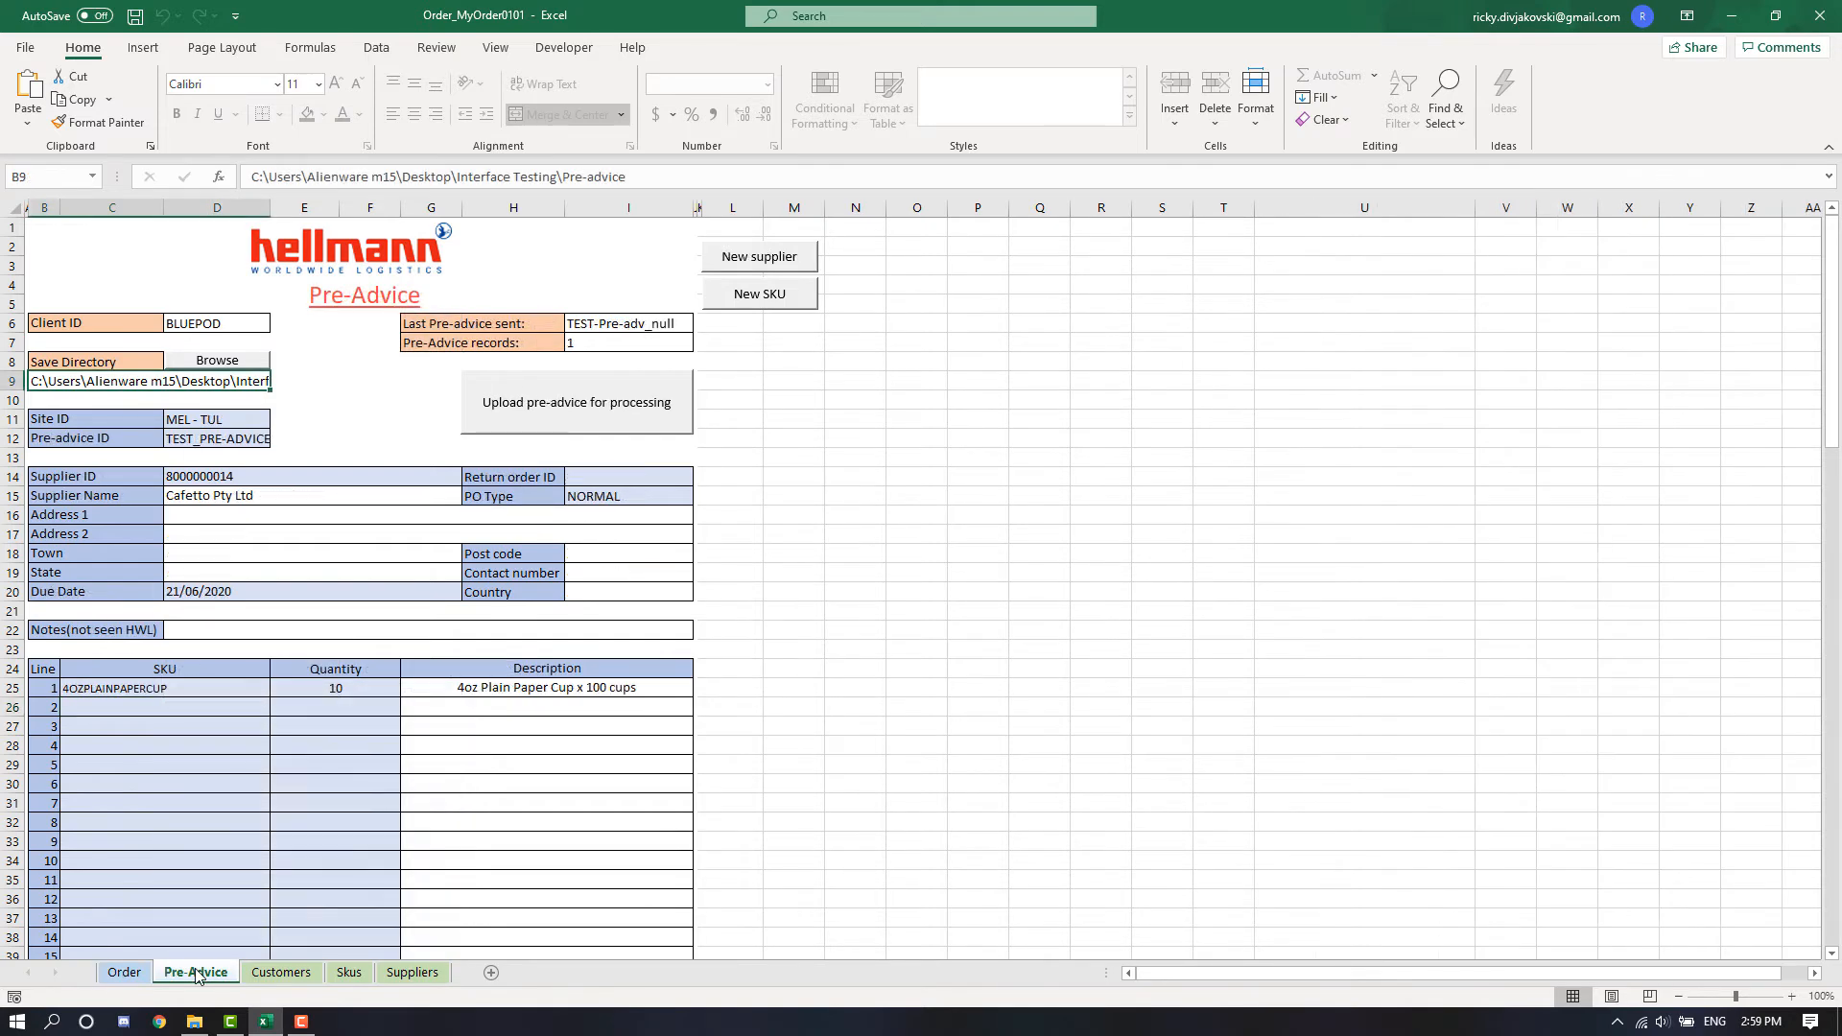
pyautogui.click(229, 421)
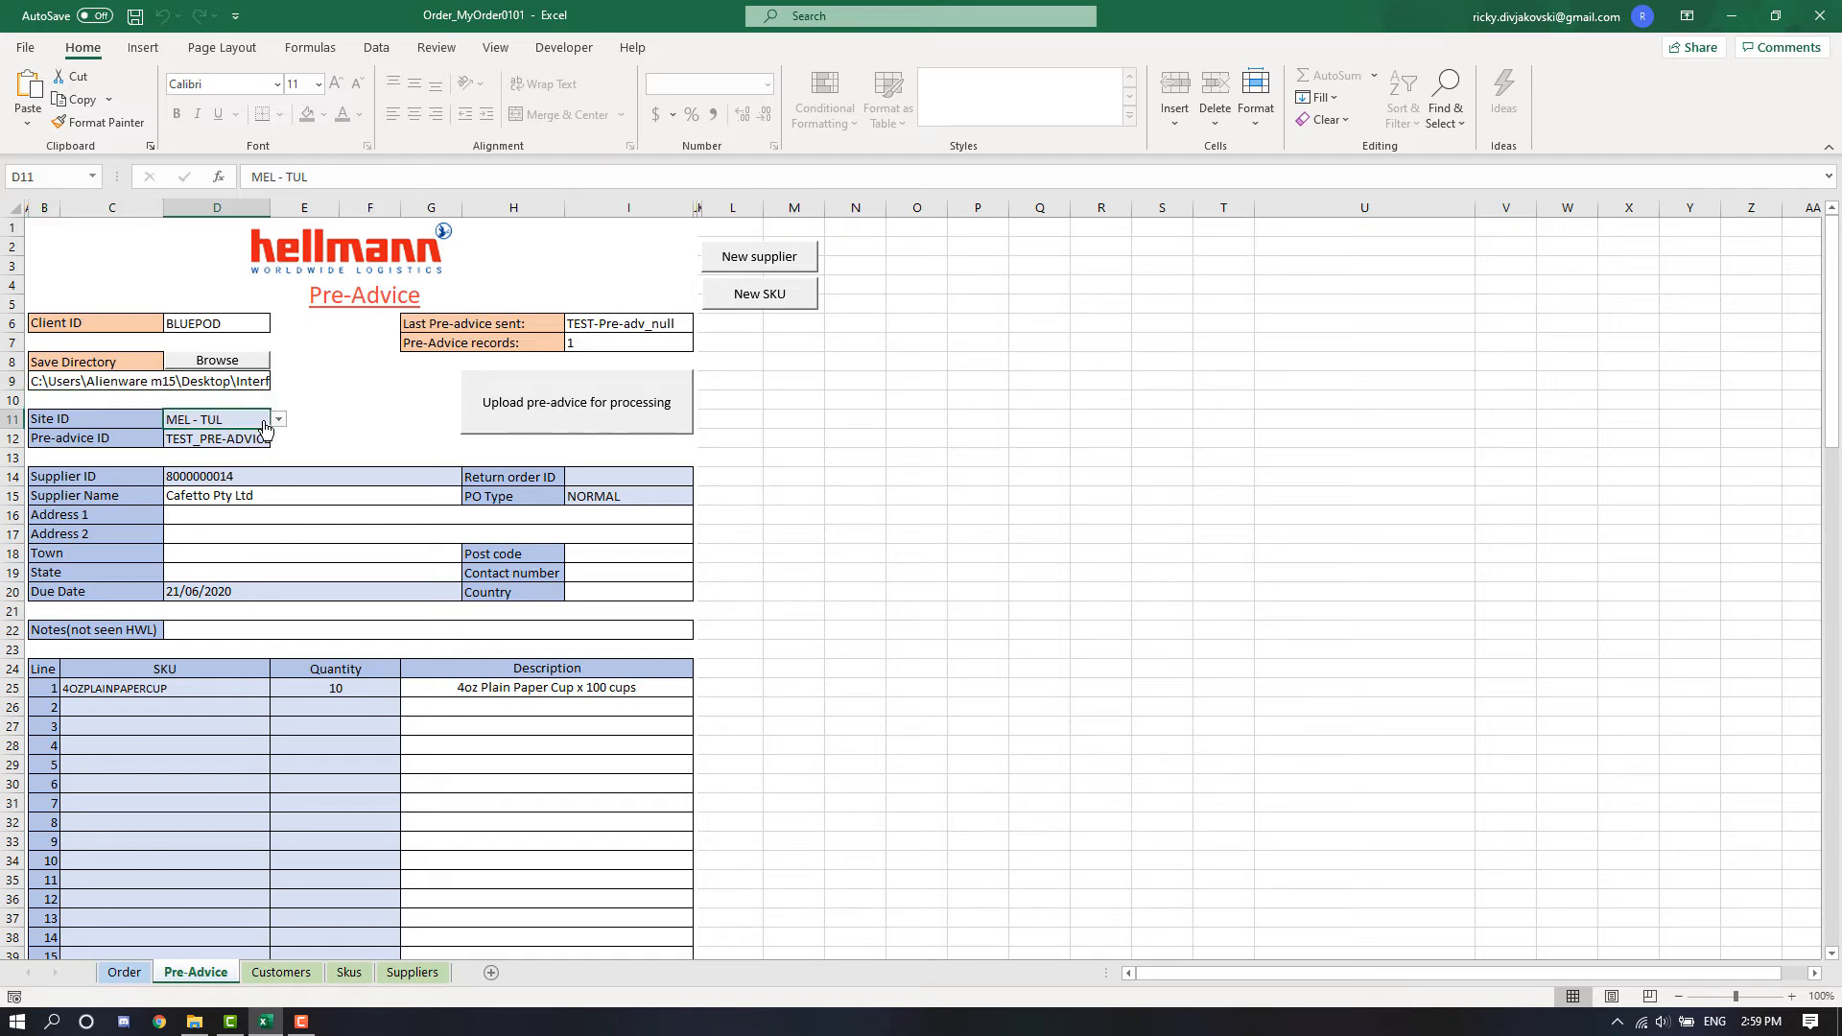
pyautogui.click(277, 419)
pyautogui.click(238, 439)
pyautogui.click(236, 442)
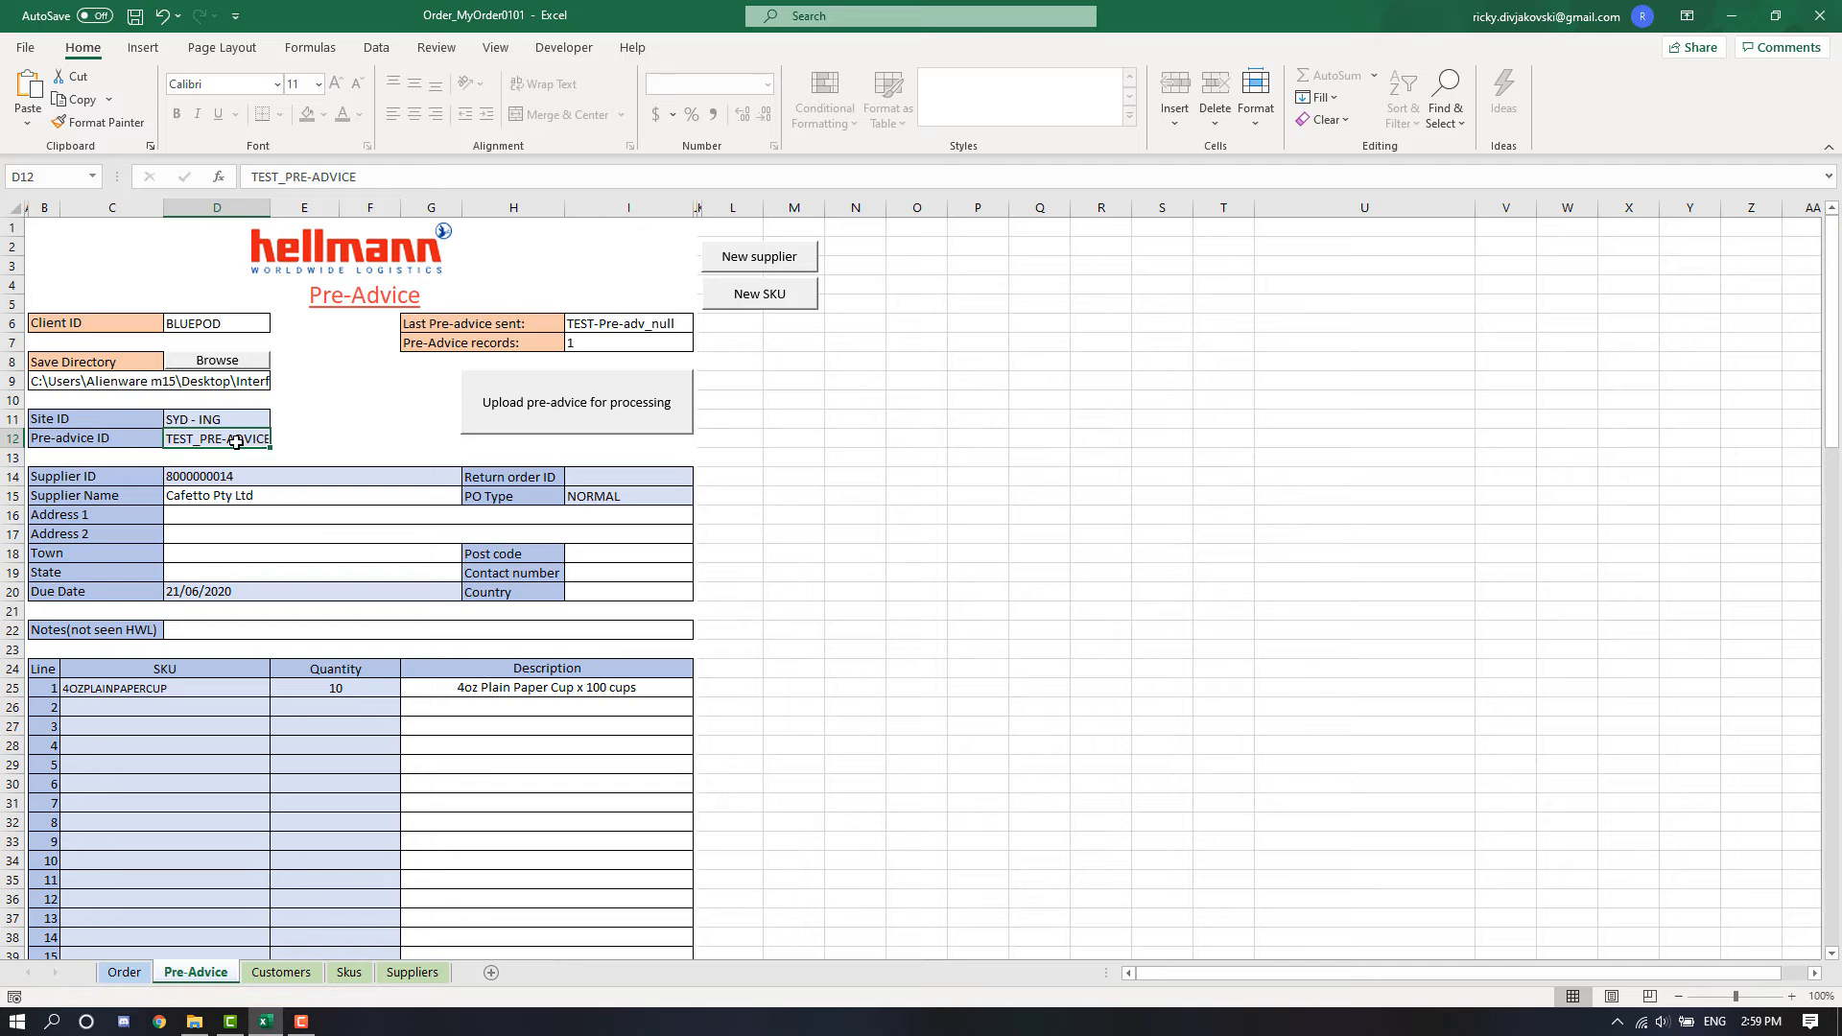
# Set the Pre-advice ID to MyPreadvice0101 and choose the Supplier ID belonging to Service Sphere Pty Ltd
pyautogui.write('MyPrea')
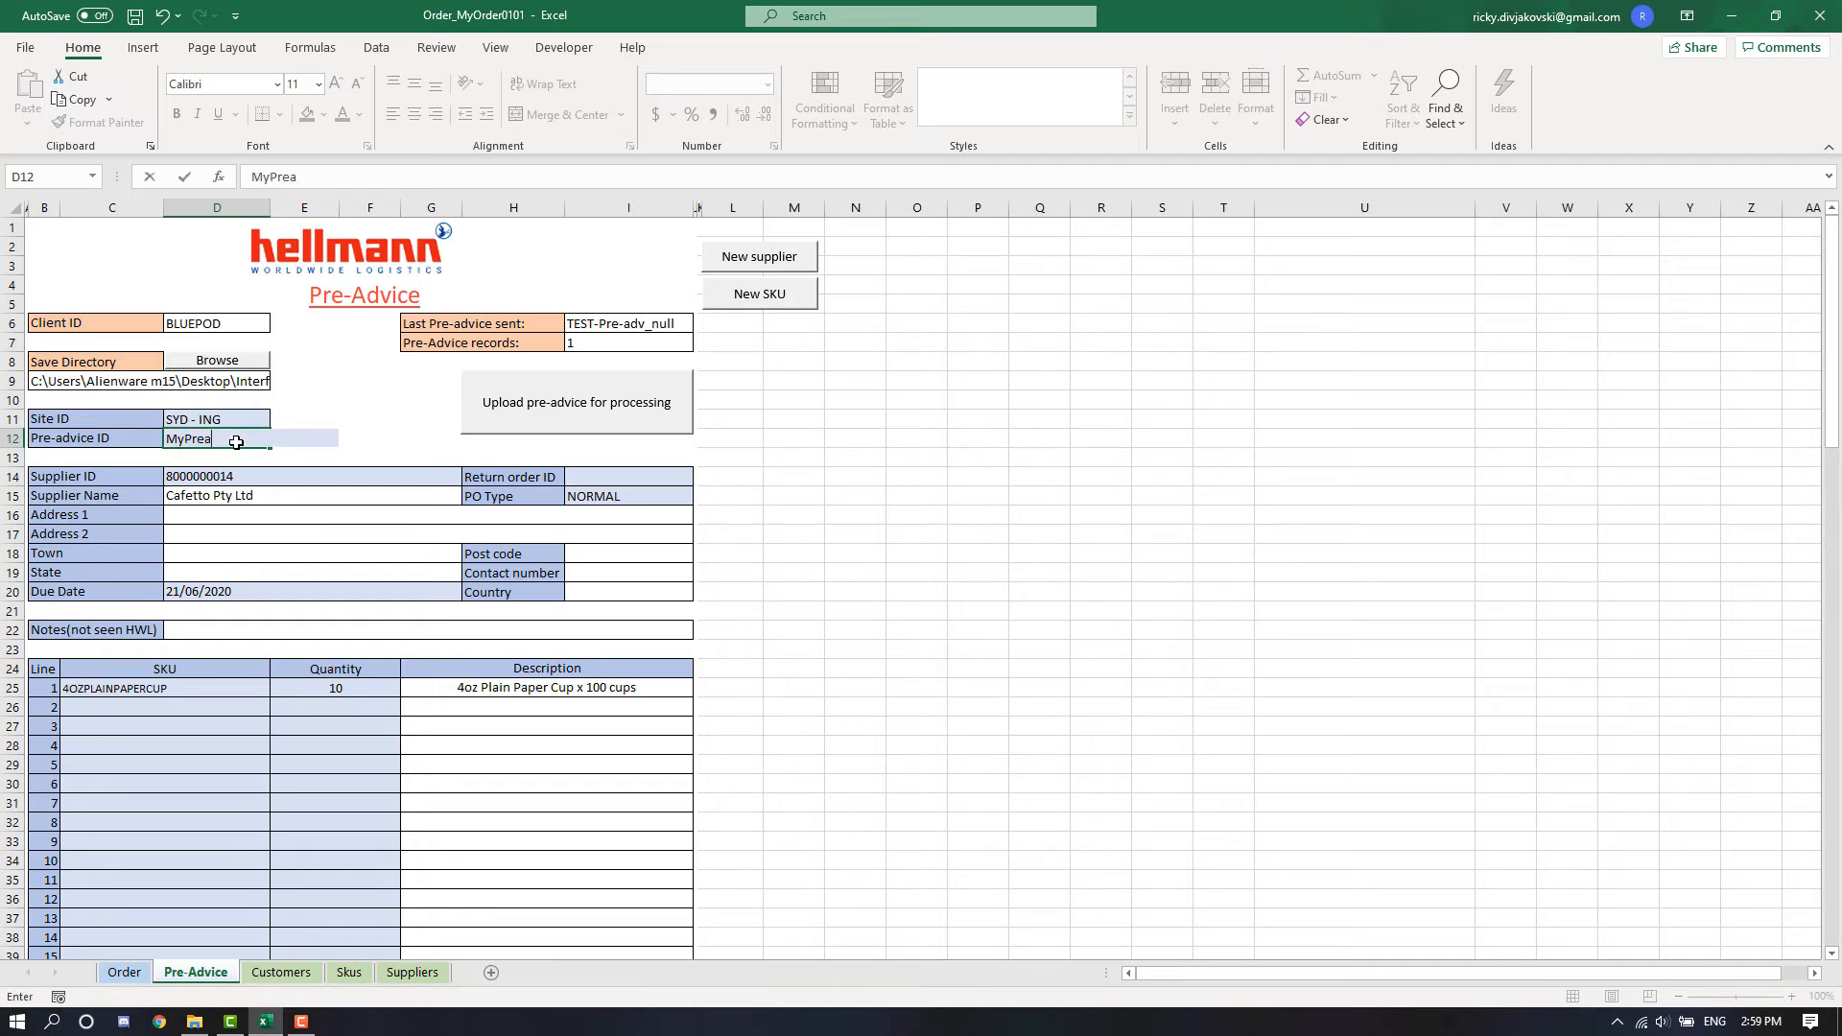
pyautogui.write('dvice0101')
pyautogui.click(279, 477)
pyautogui.click(468, 477)
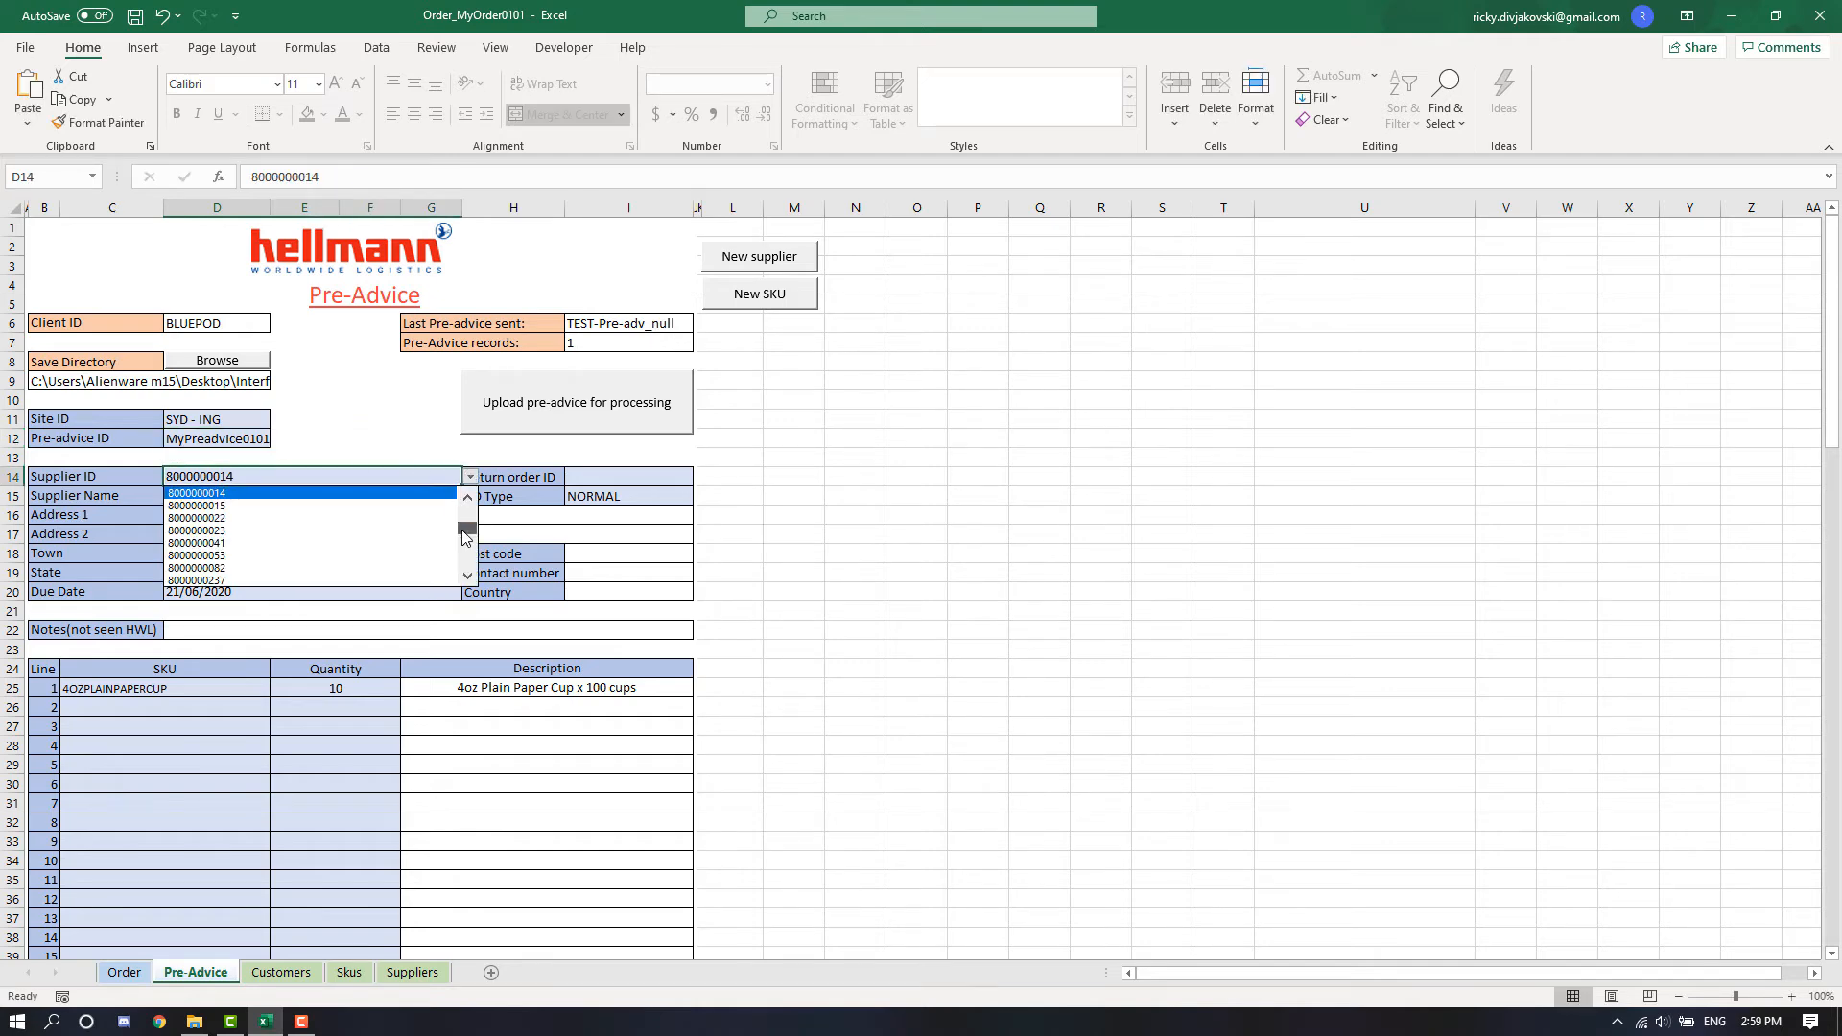
pyautogui.click(268, 557)
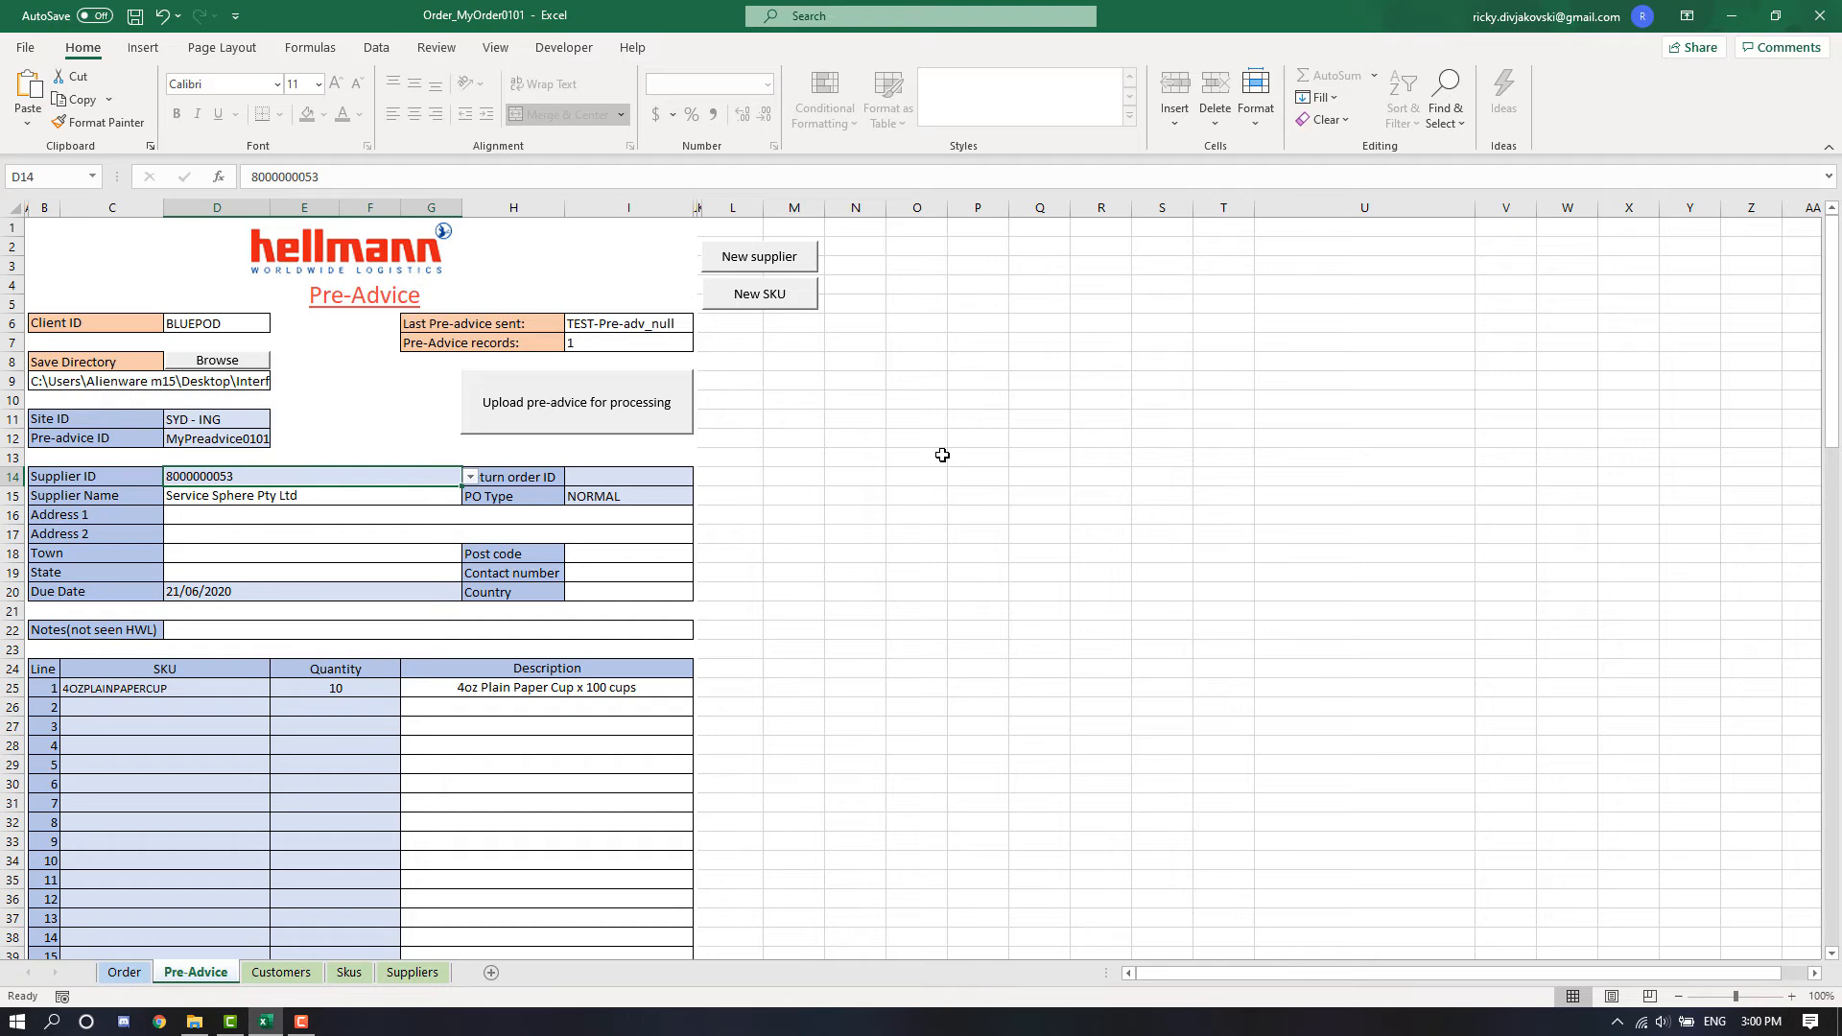
# Set the pre-advice due date to 30/08/2020, keeping the PO Type at NORMAL and the Return order ID blank
pyautogui.click(232, 589)
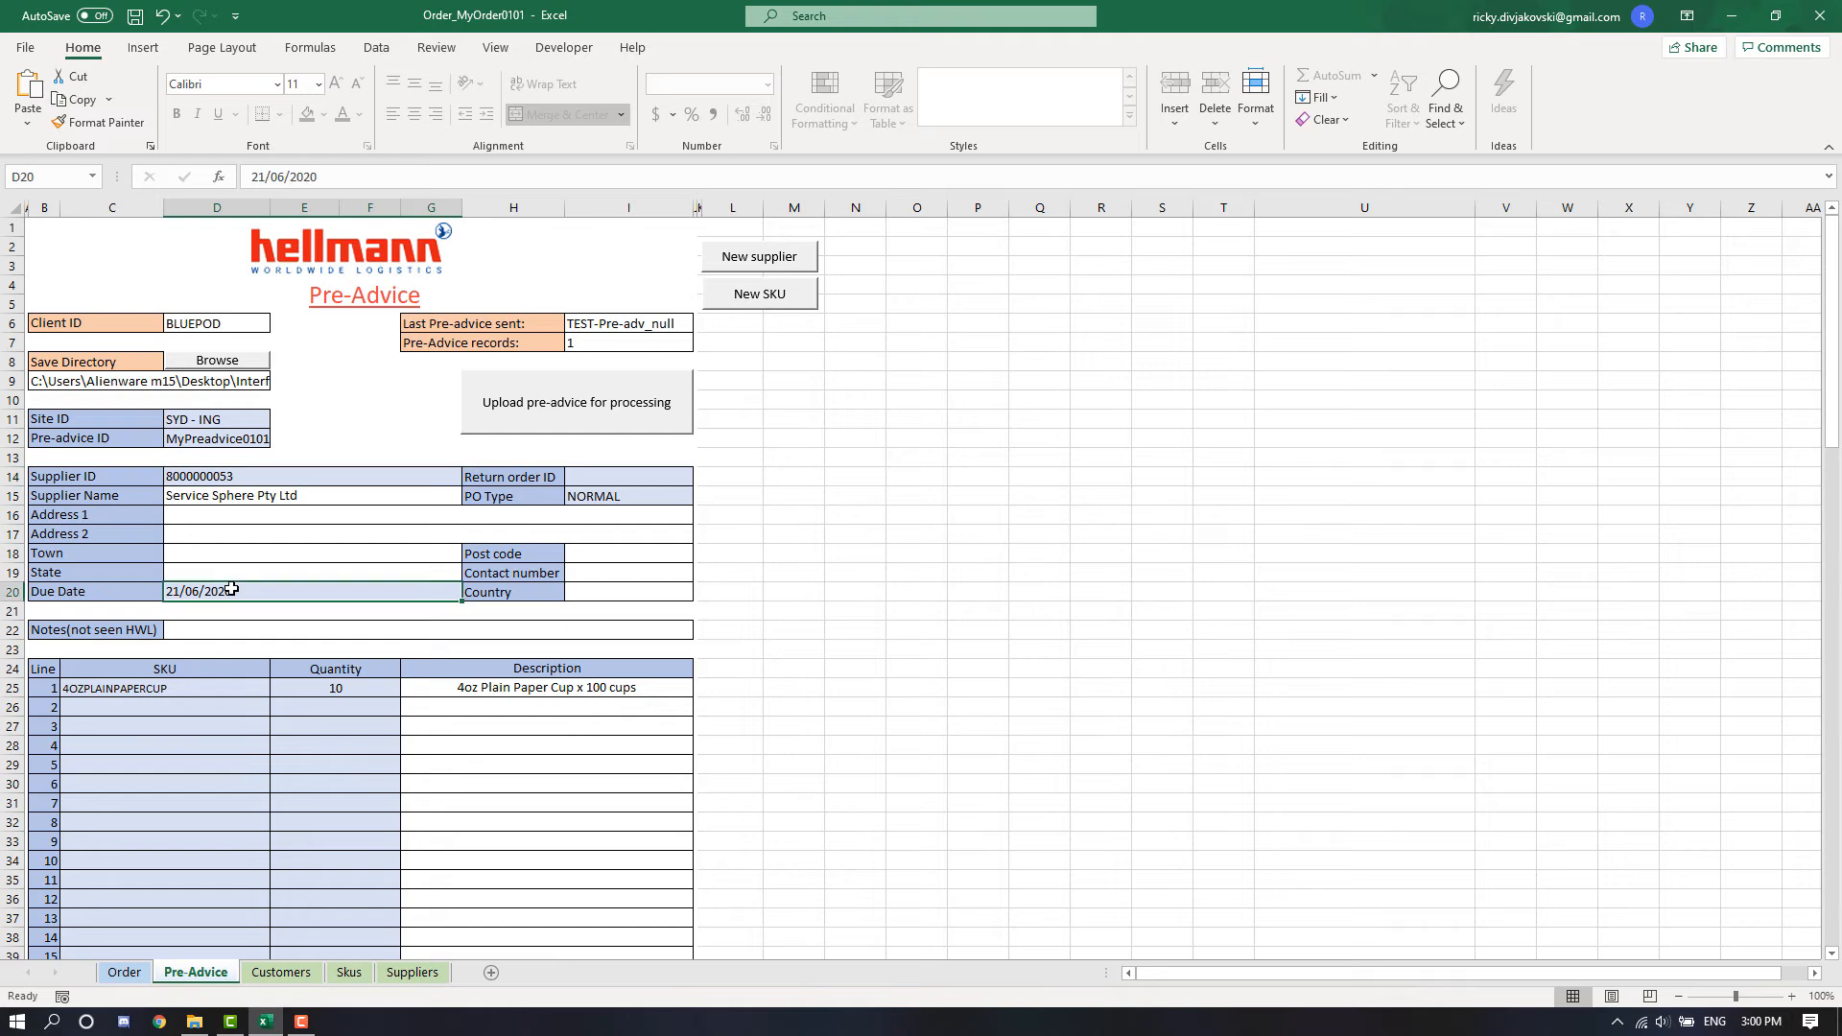
pyautogui.write('30/0')
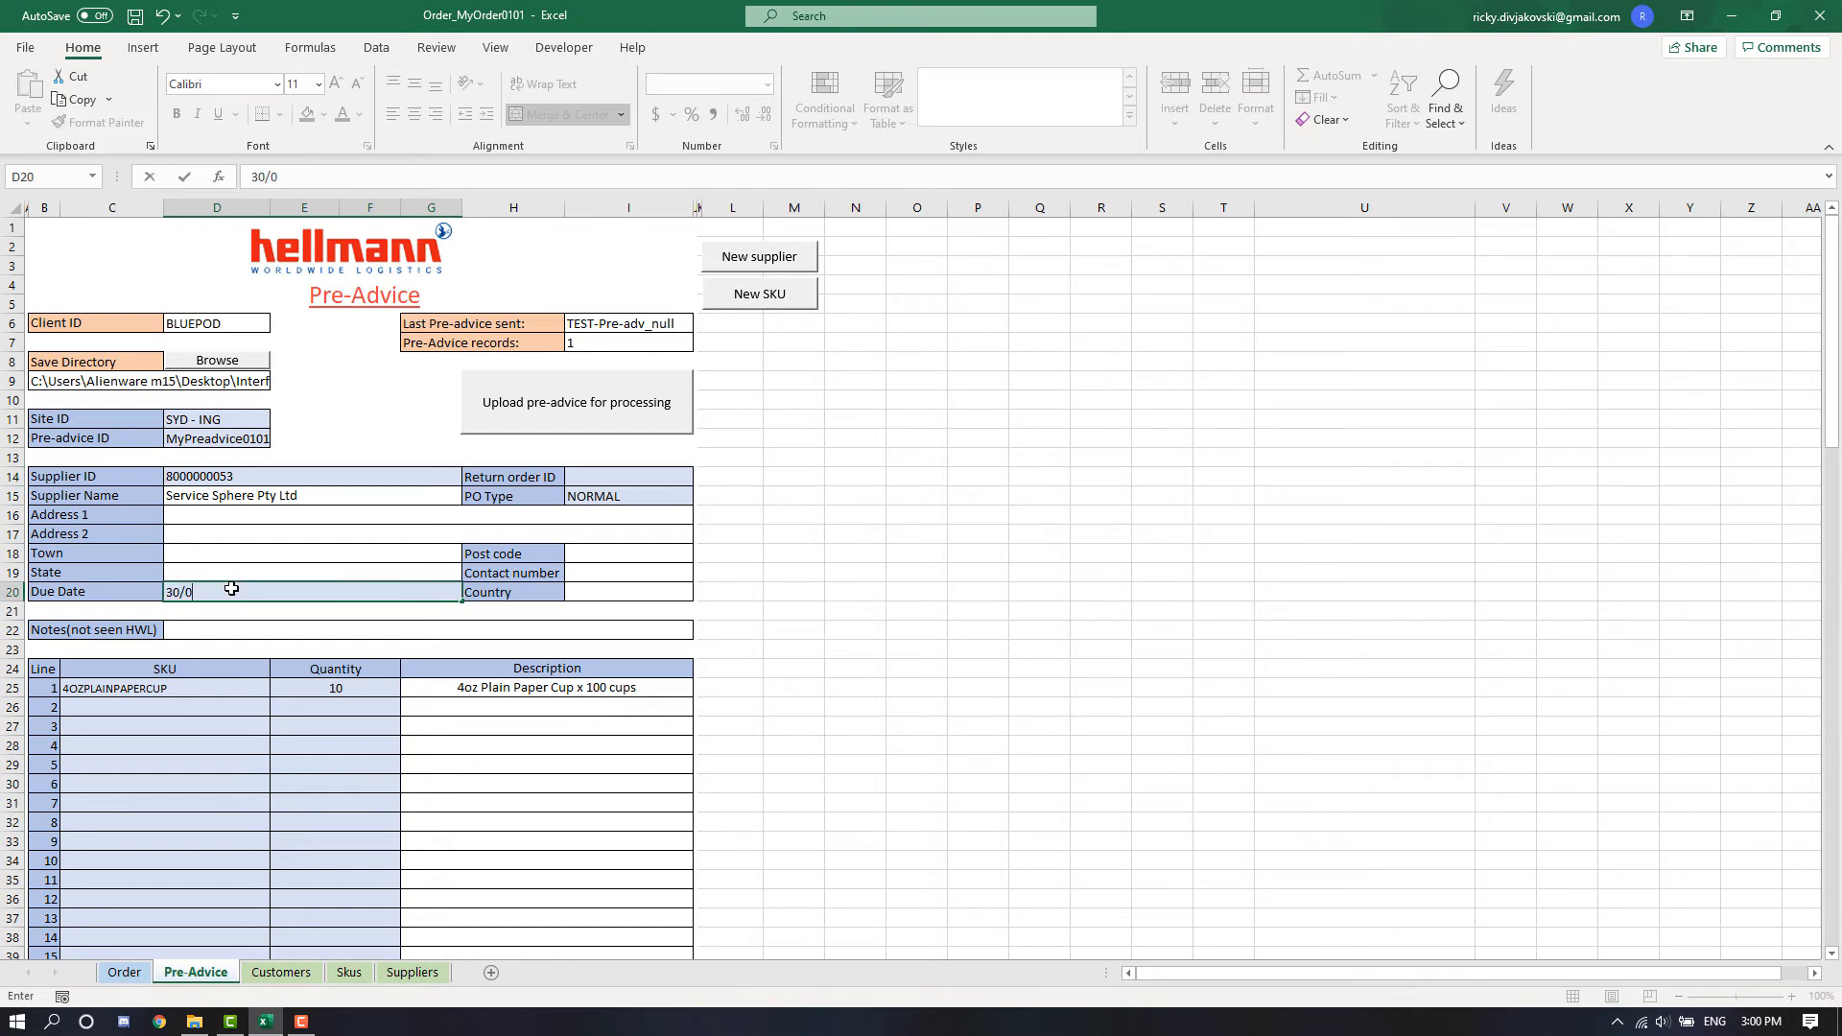
pyautogui.write('8/20202')
pyautogui.press('BackSpace')
pyautogui.click(625, 501)
pyautogui.click(699, 497)
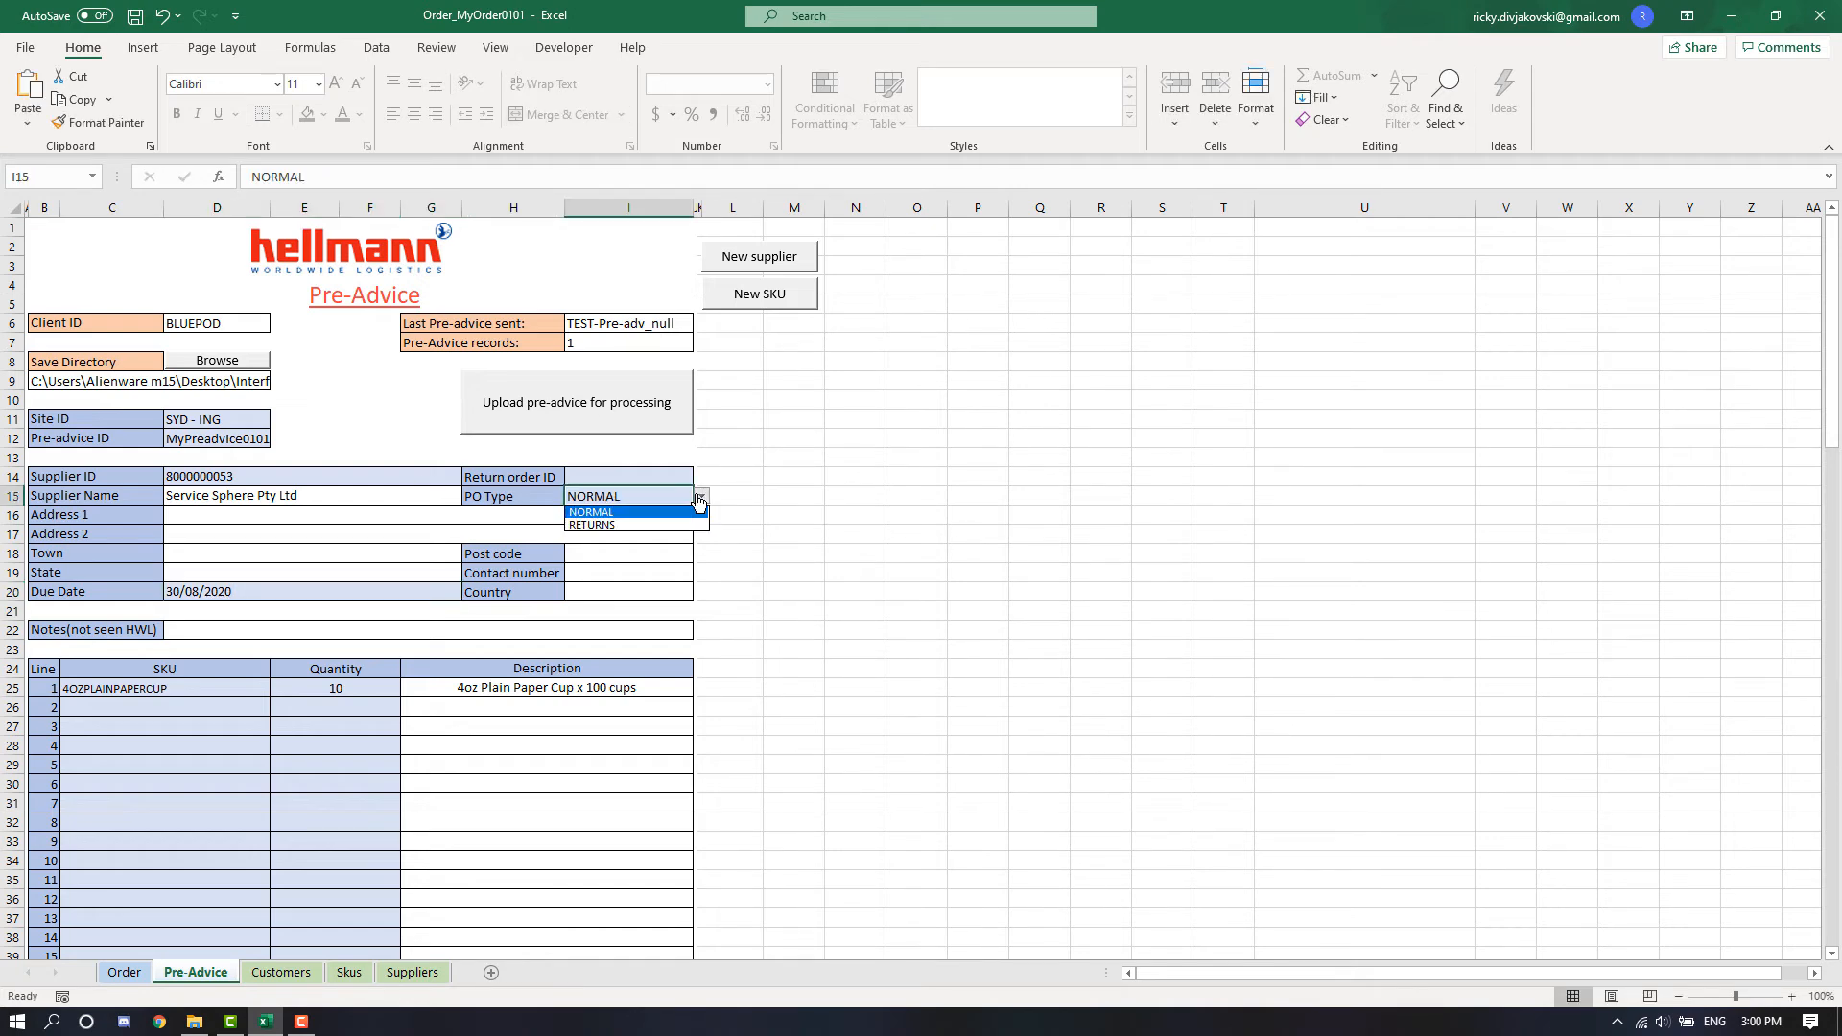
pyautogui.click(699, 498)
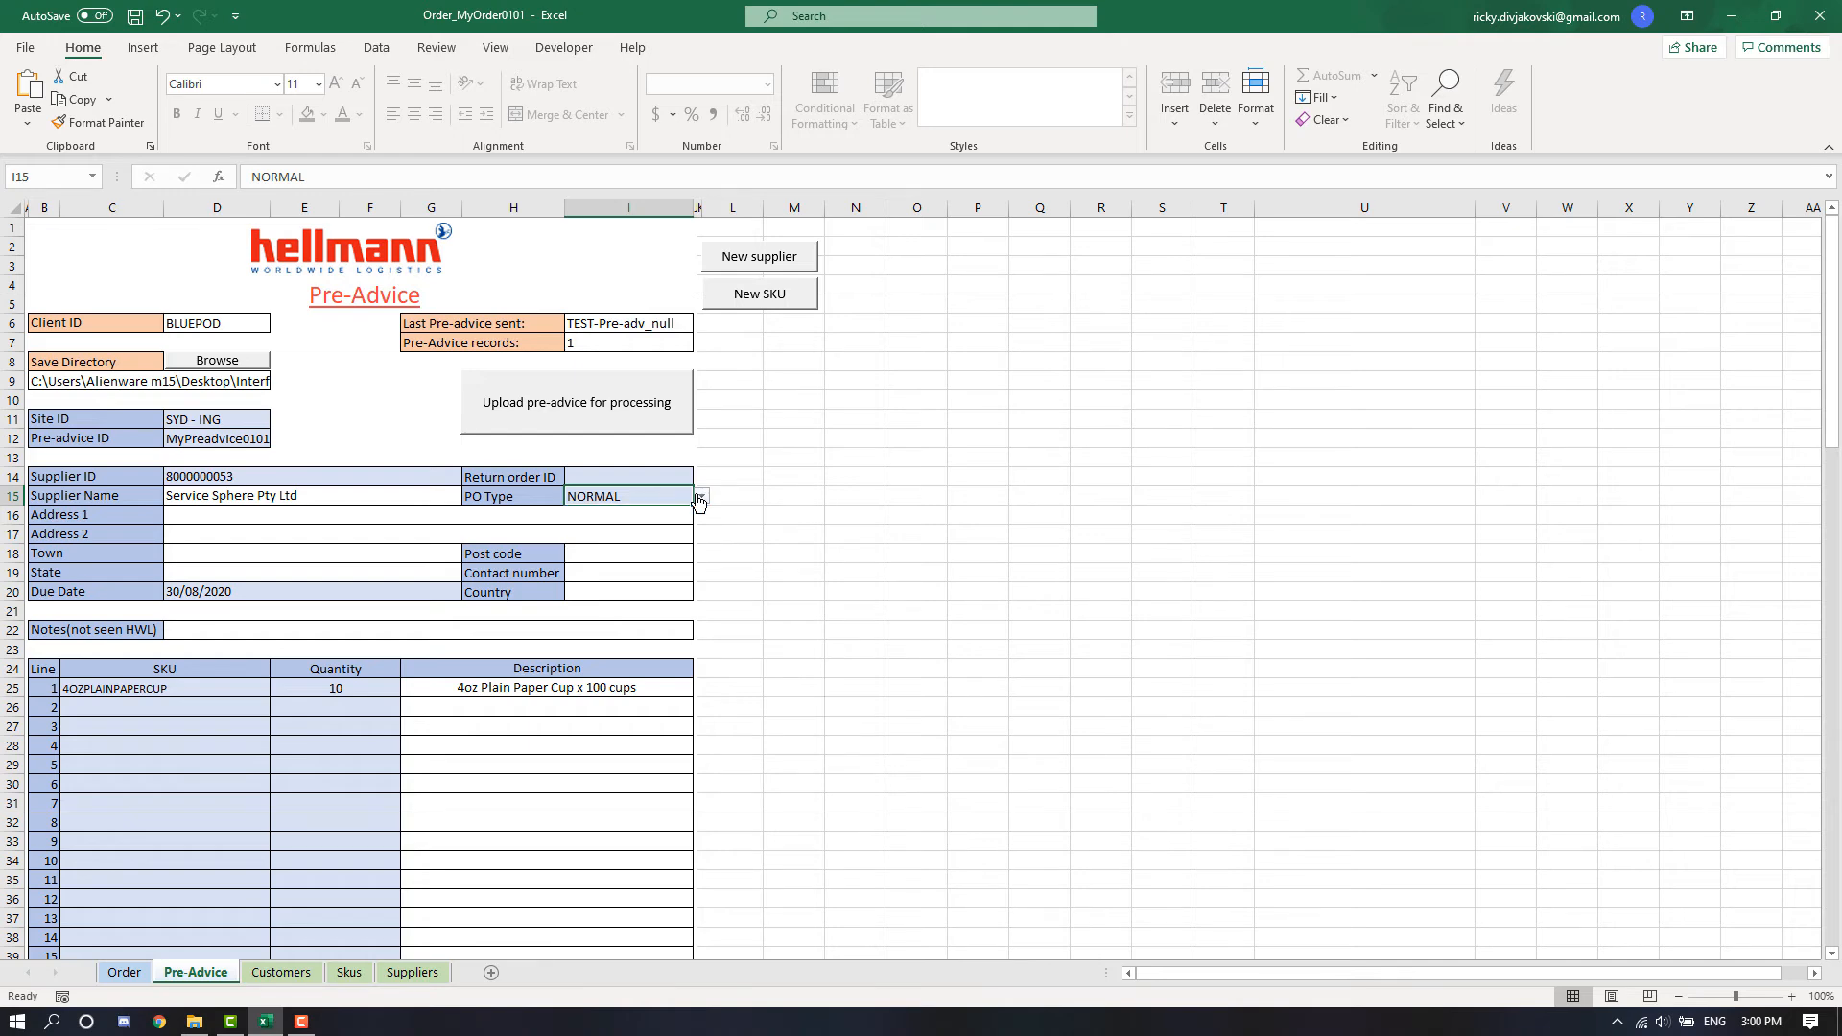
pyautogui.click(653, 474)
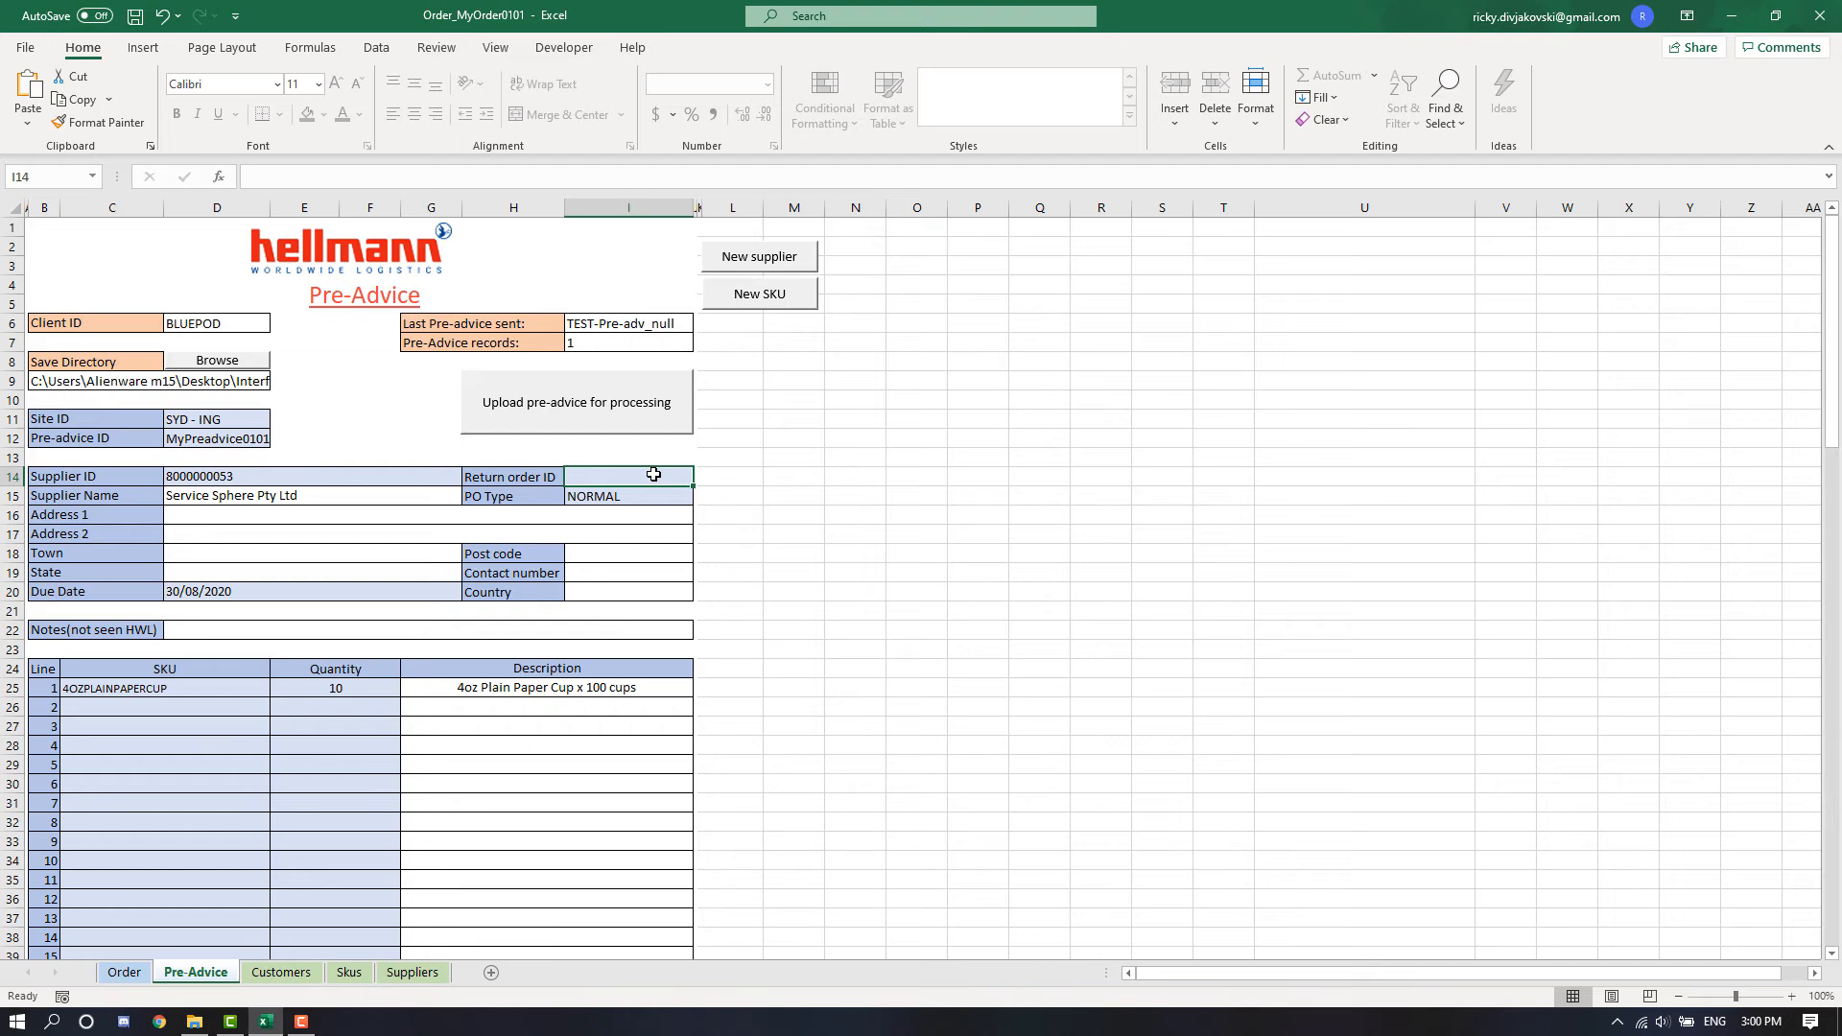
# Enter "Only send to this cusyomer once." as the pre-advice notes
pyautogui.click(202, 627)
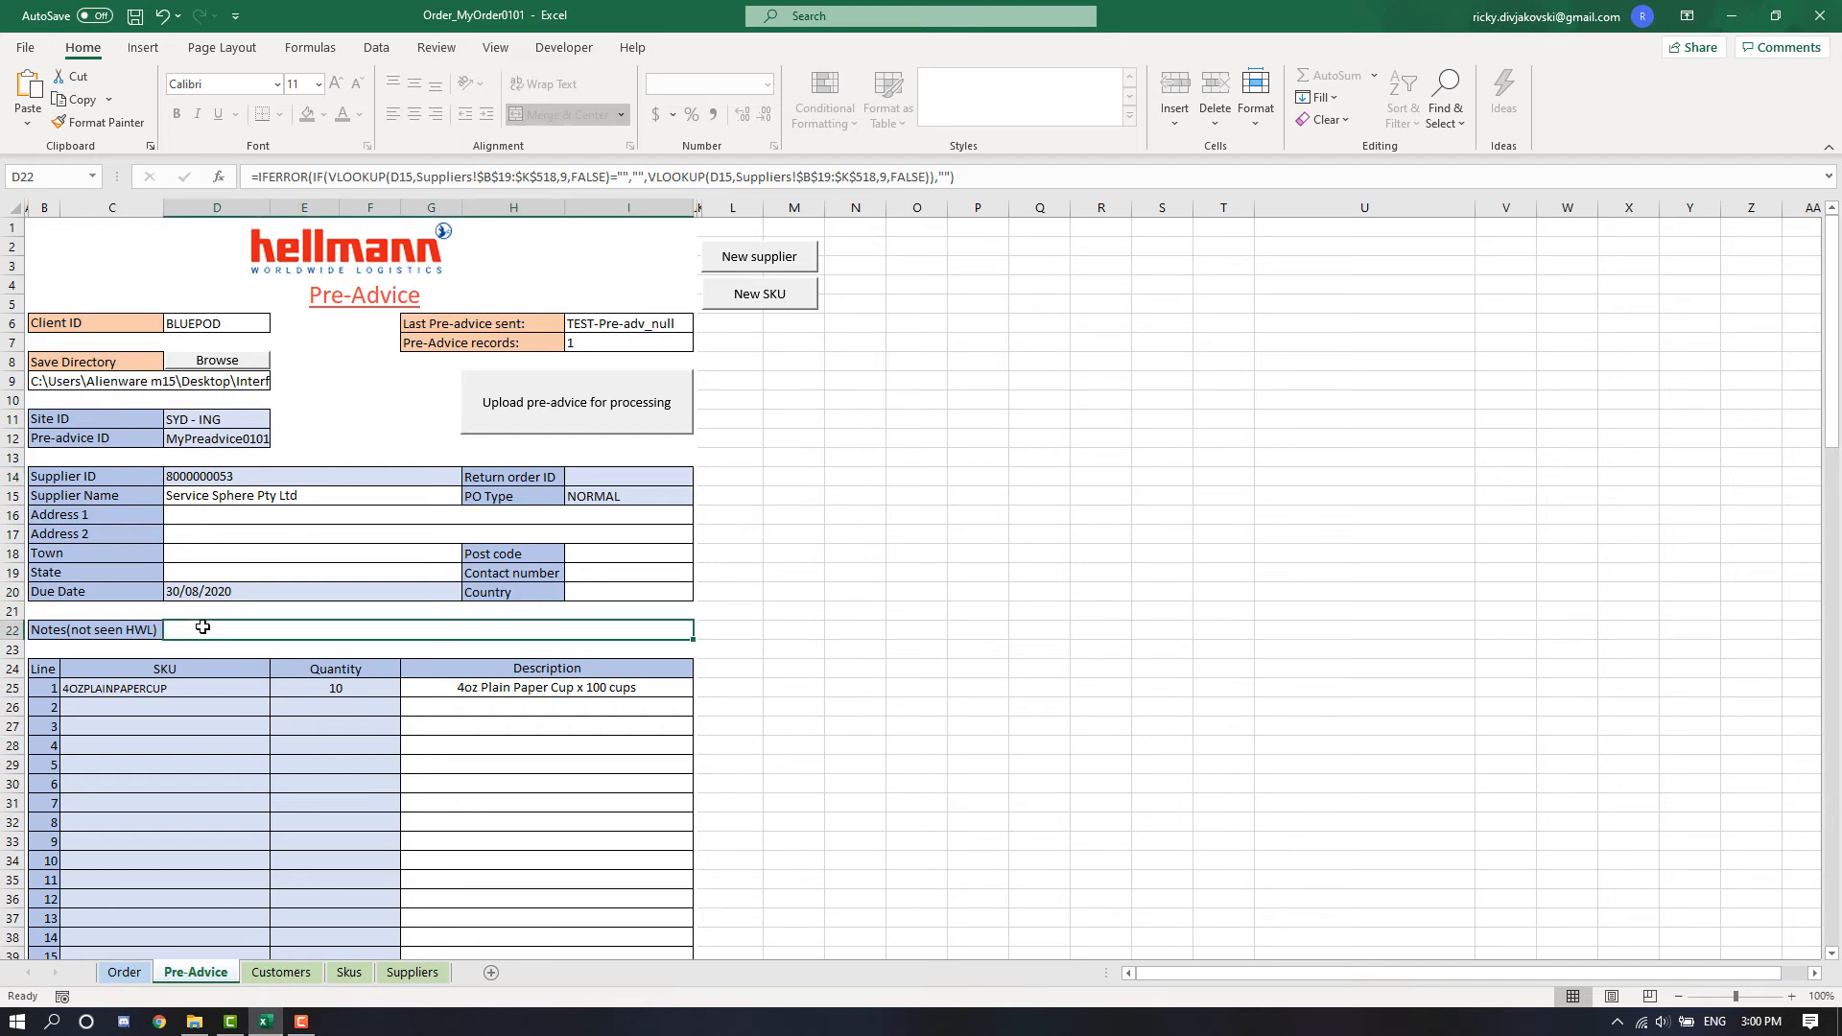
pyautogui.write('M')
pyautogui.press('BackSpace')
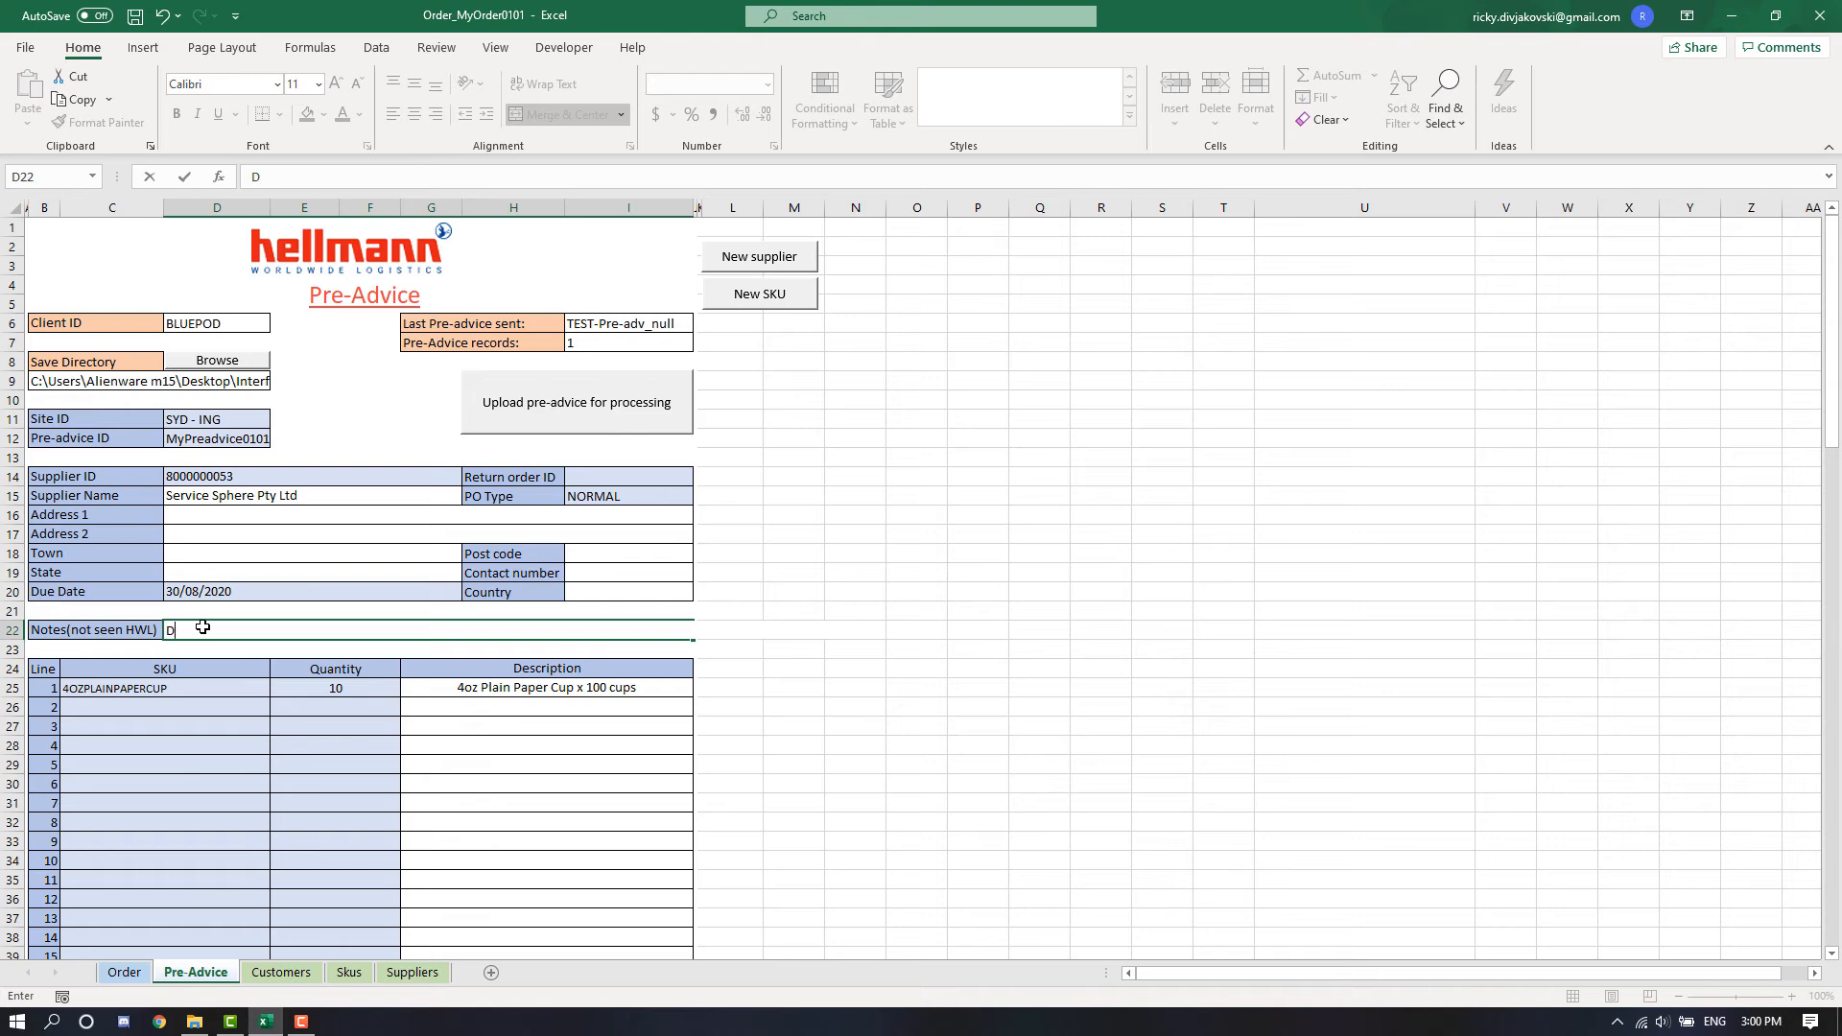
pyautogui.write('Only send to this cusom')
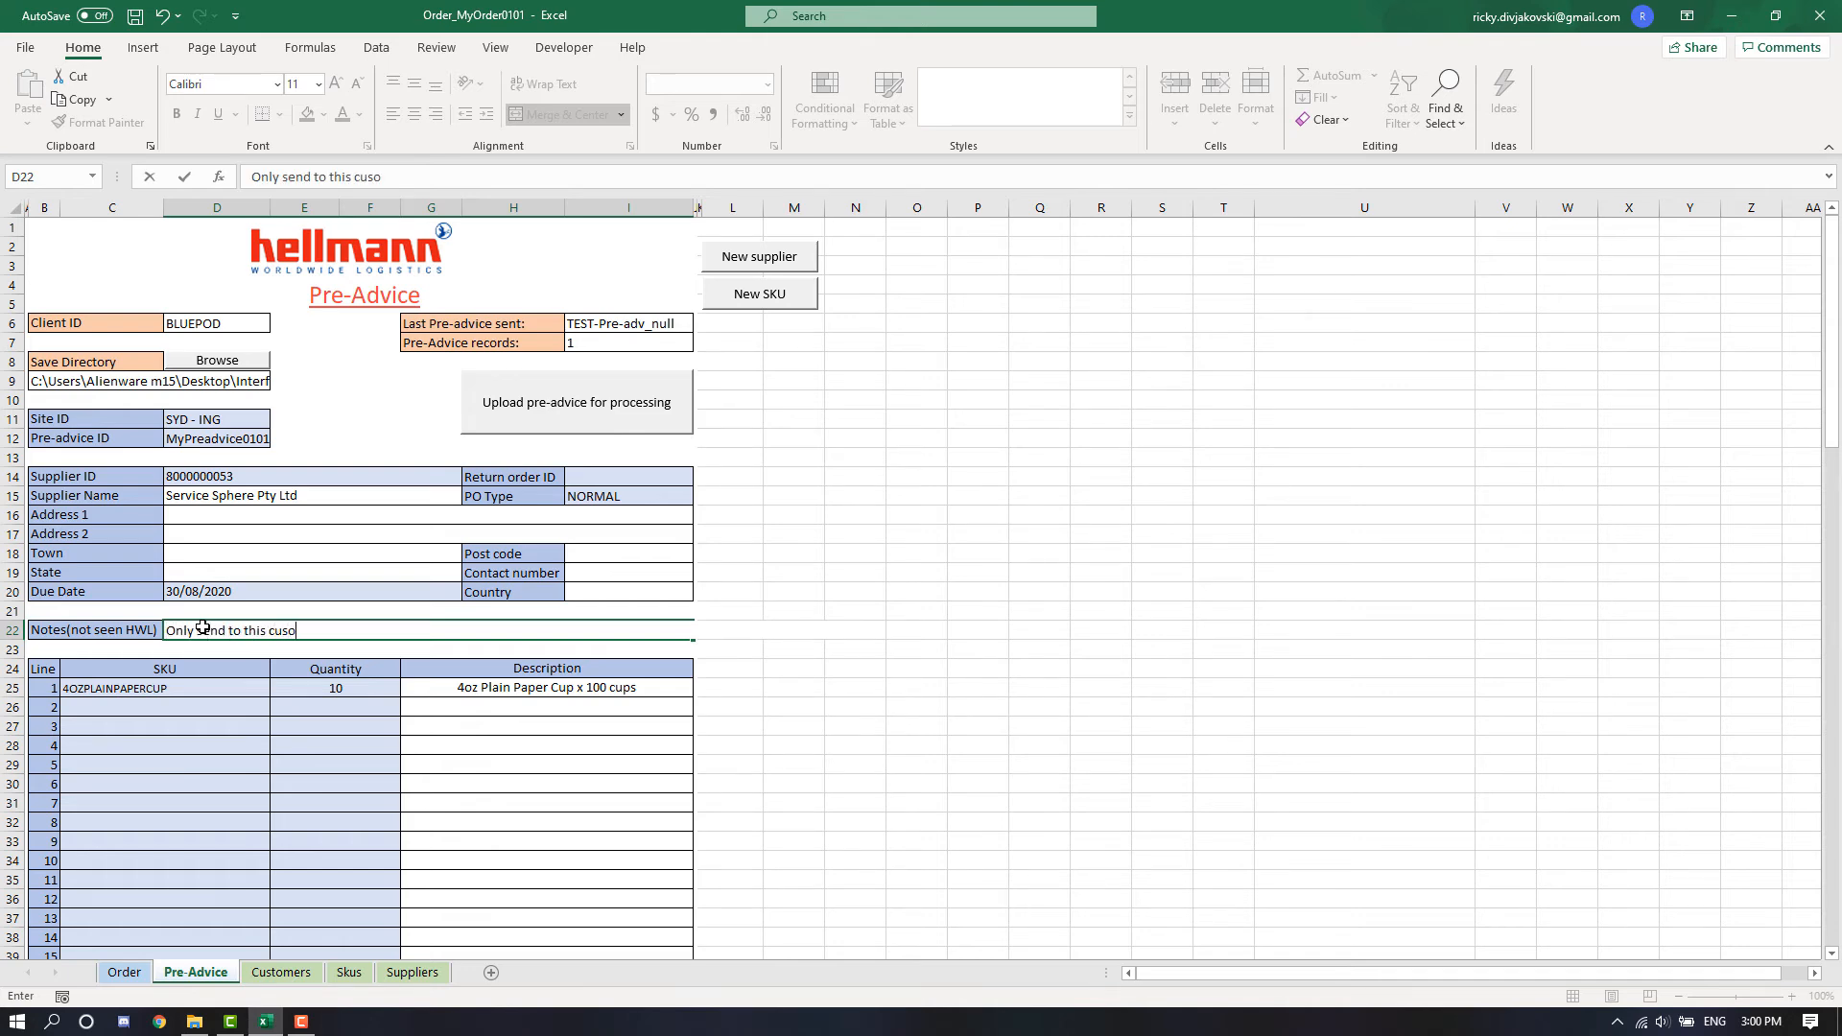
pyautogui.press('BackSpace')
pyautogui.press('BackSpace')
pyautogui.write('yomer once')
# Set pre-advice line 1 to SKU AMMFANTASIAPLUSICEWHITE with a quantity of 500
pyautogui.click(220, 687)
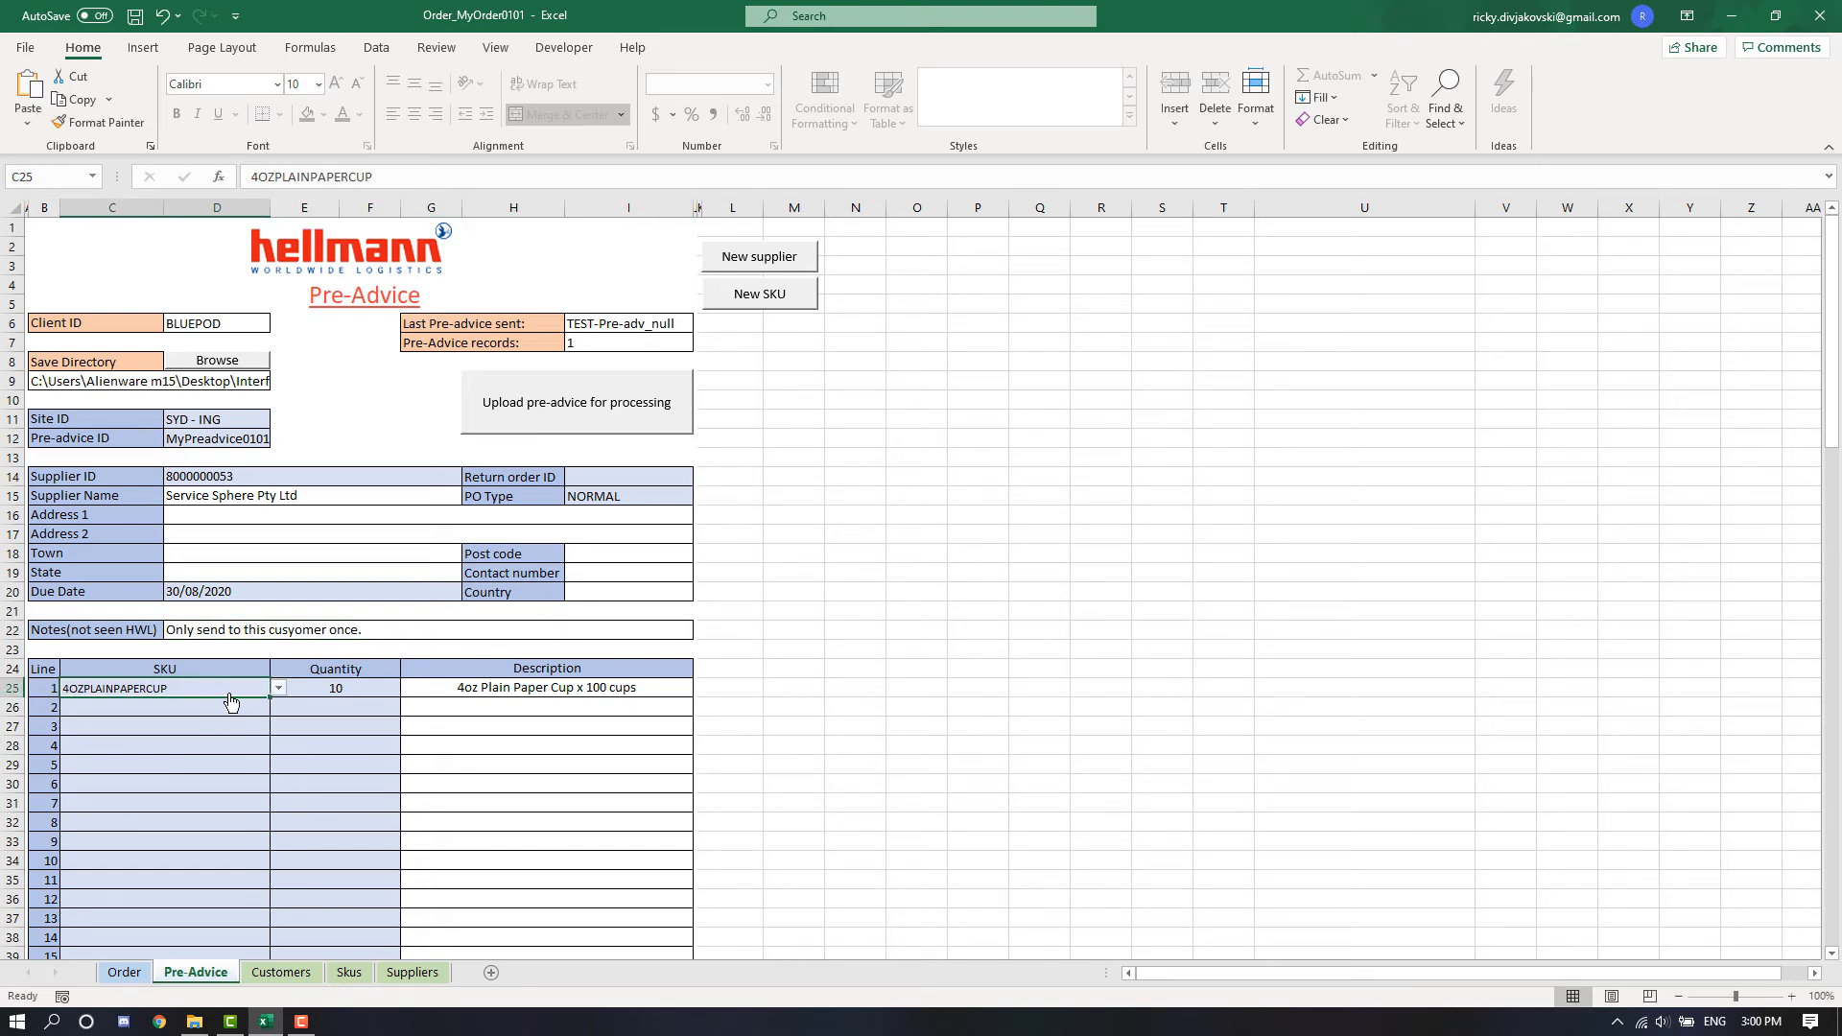
pyautogui.click(278, 688)
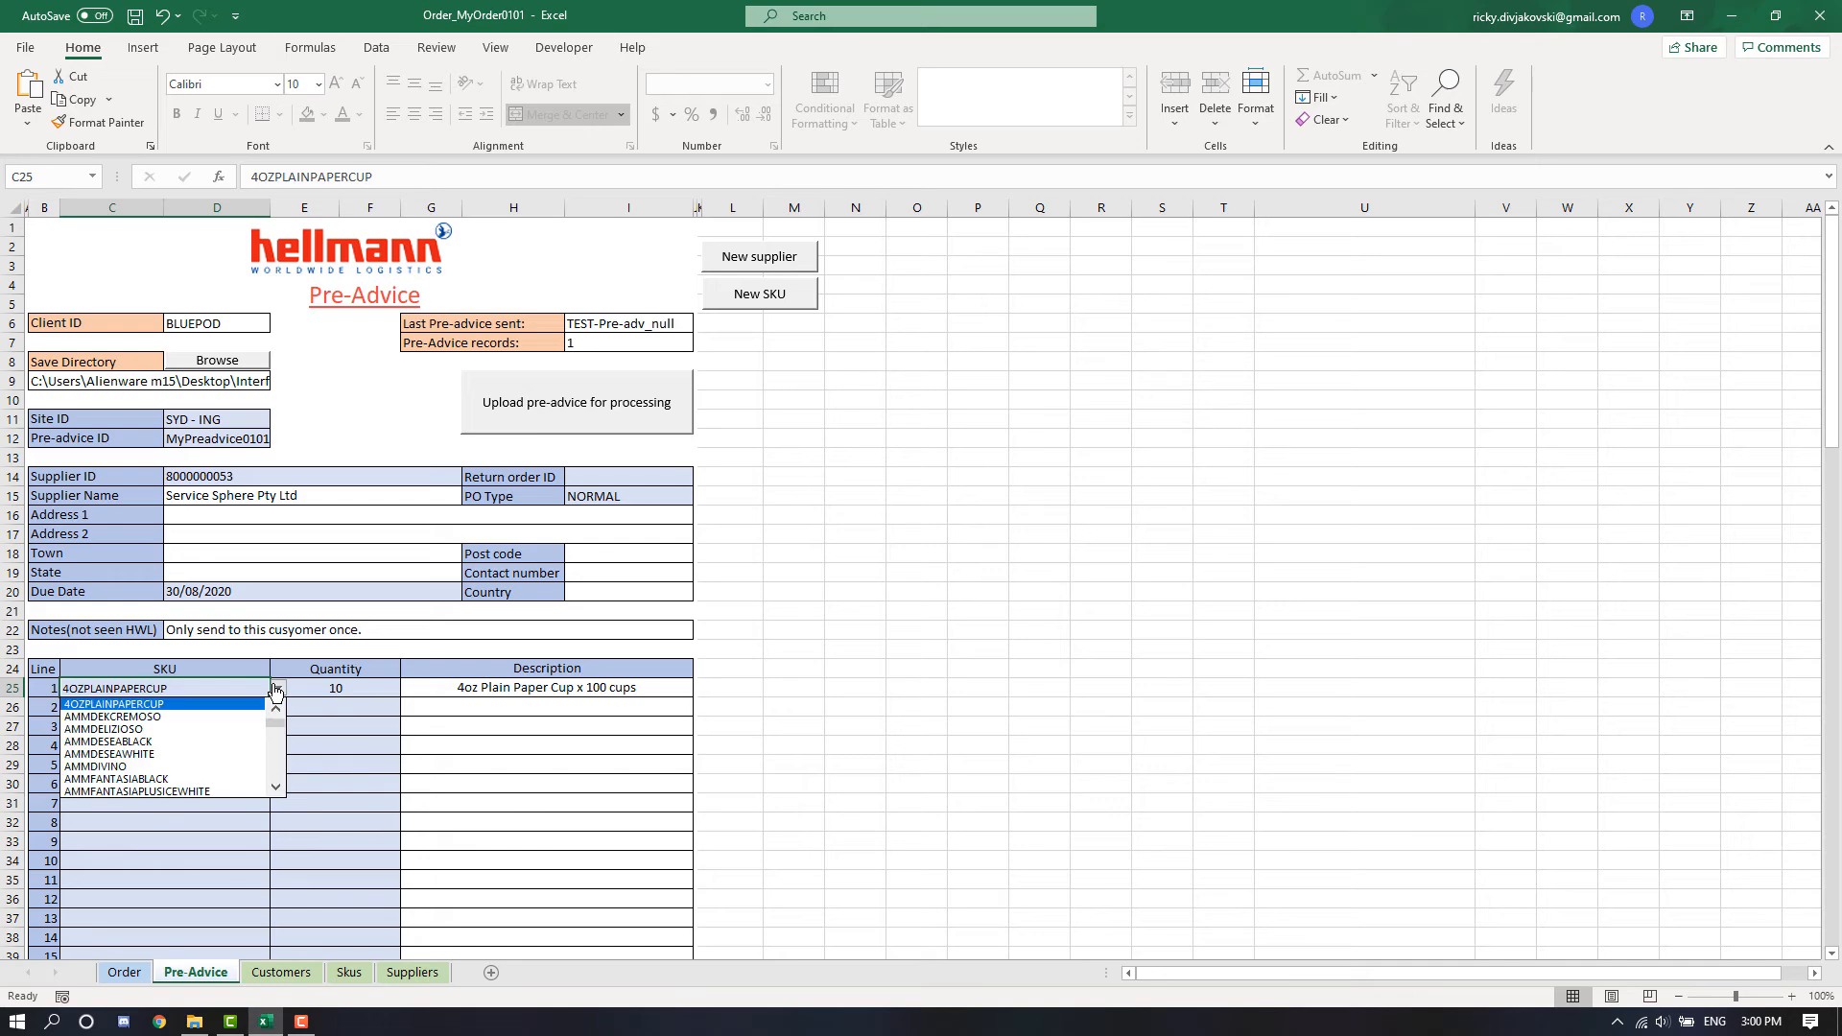
pyautogui.click(134, 790)
pyautogui.click(356, 691)
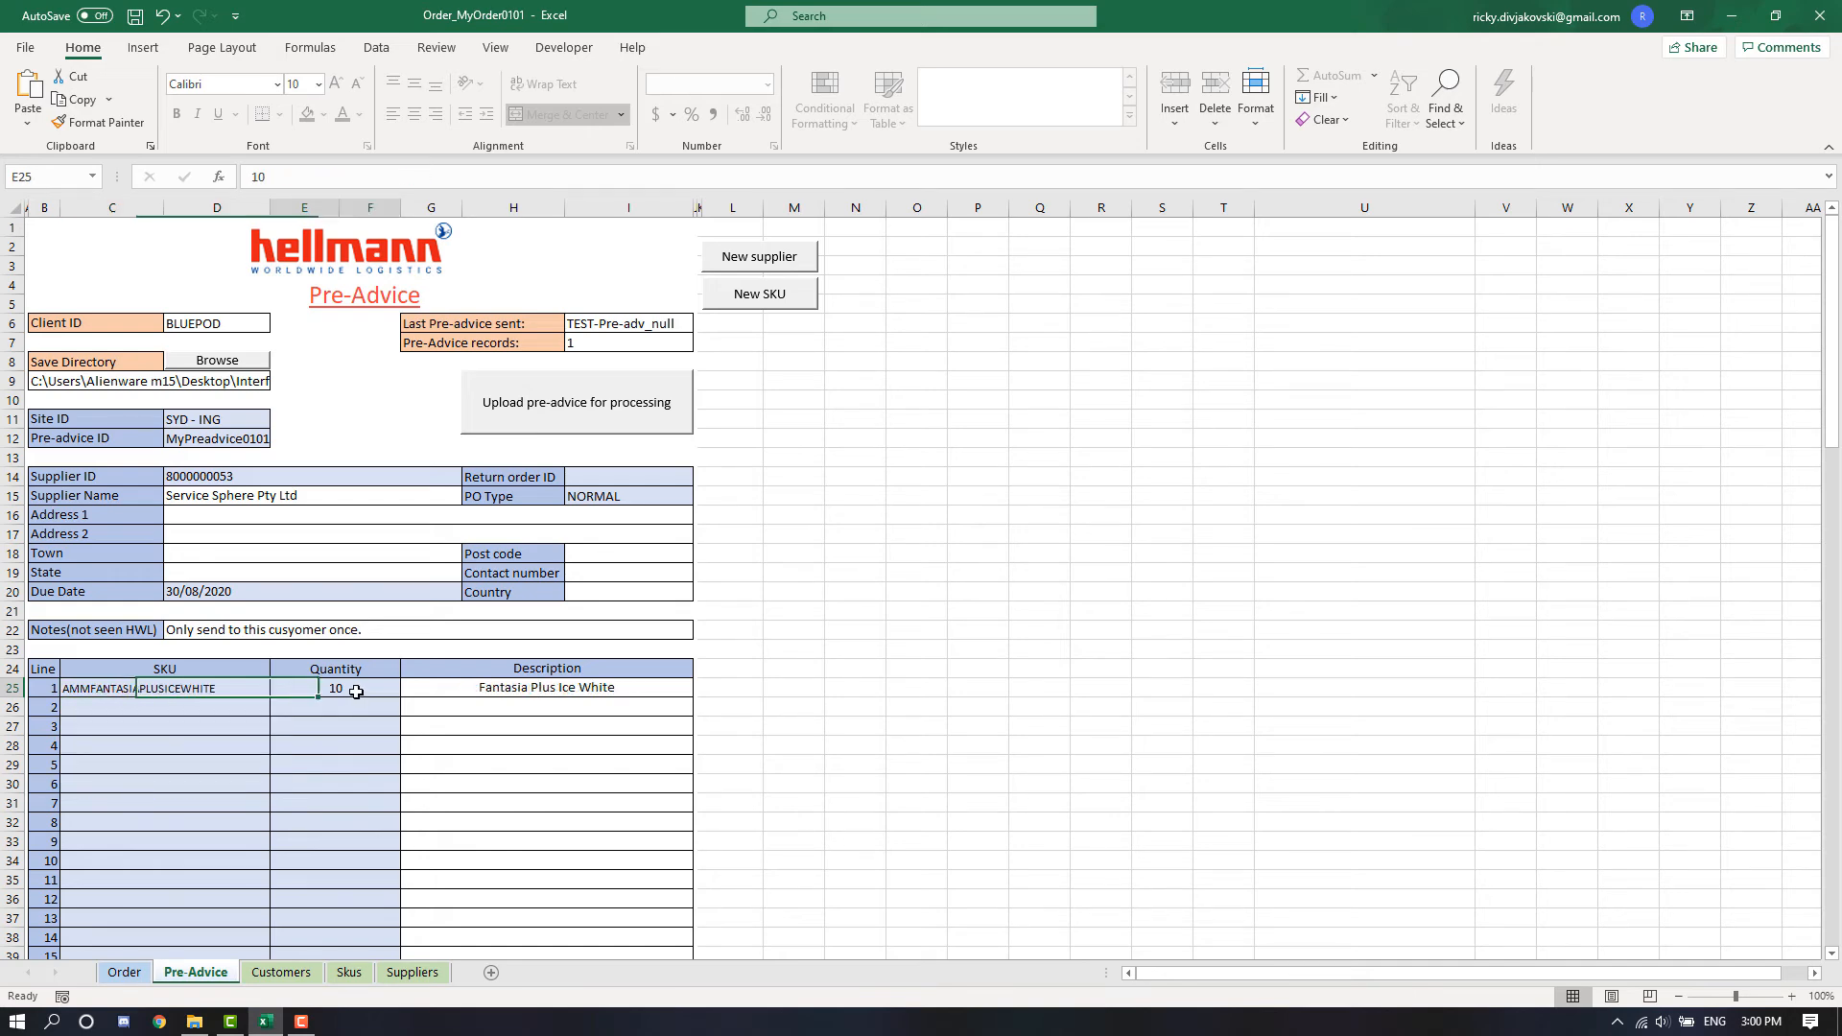
pyautogui.write('500')
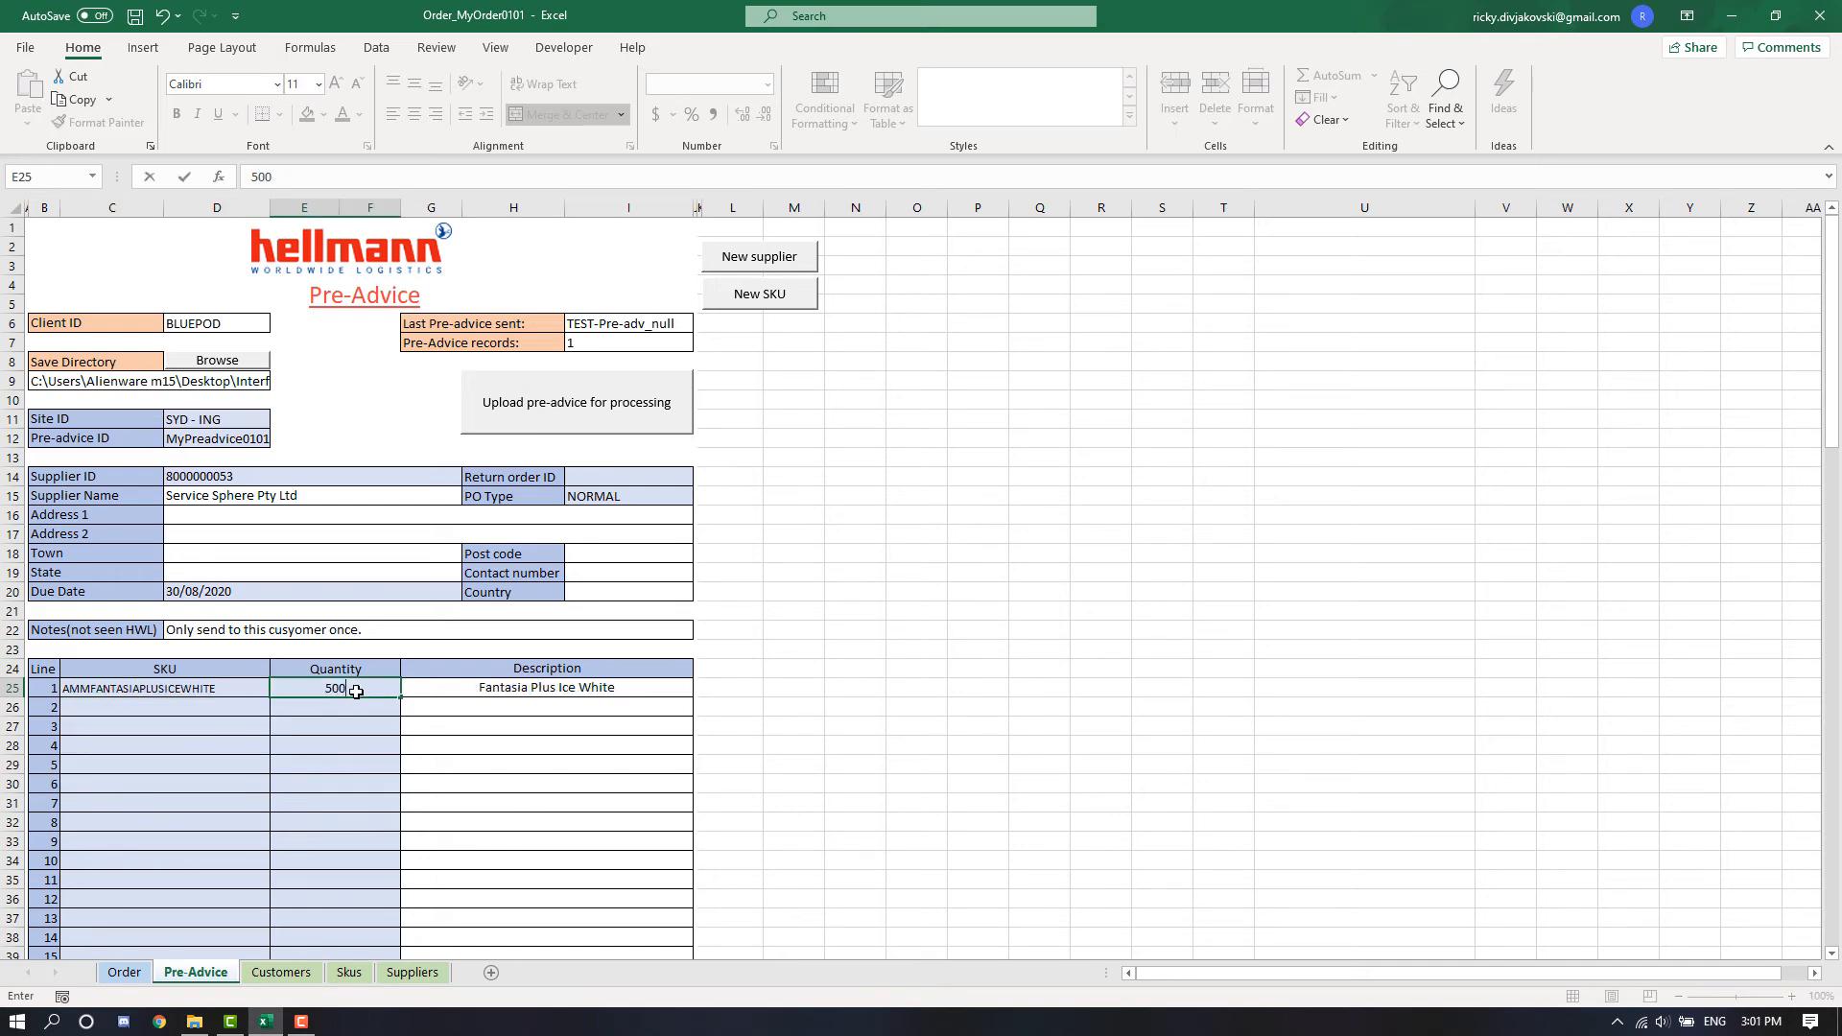
# Fill pre-advice line 2 with SKU TWININGSPUREGREENTEA100PK and a quantity of 60
pyautogui.click(238, 707)
pyautogui.click(278, 707)
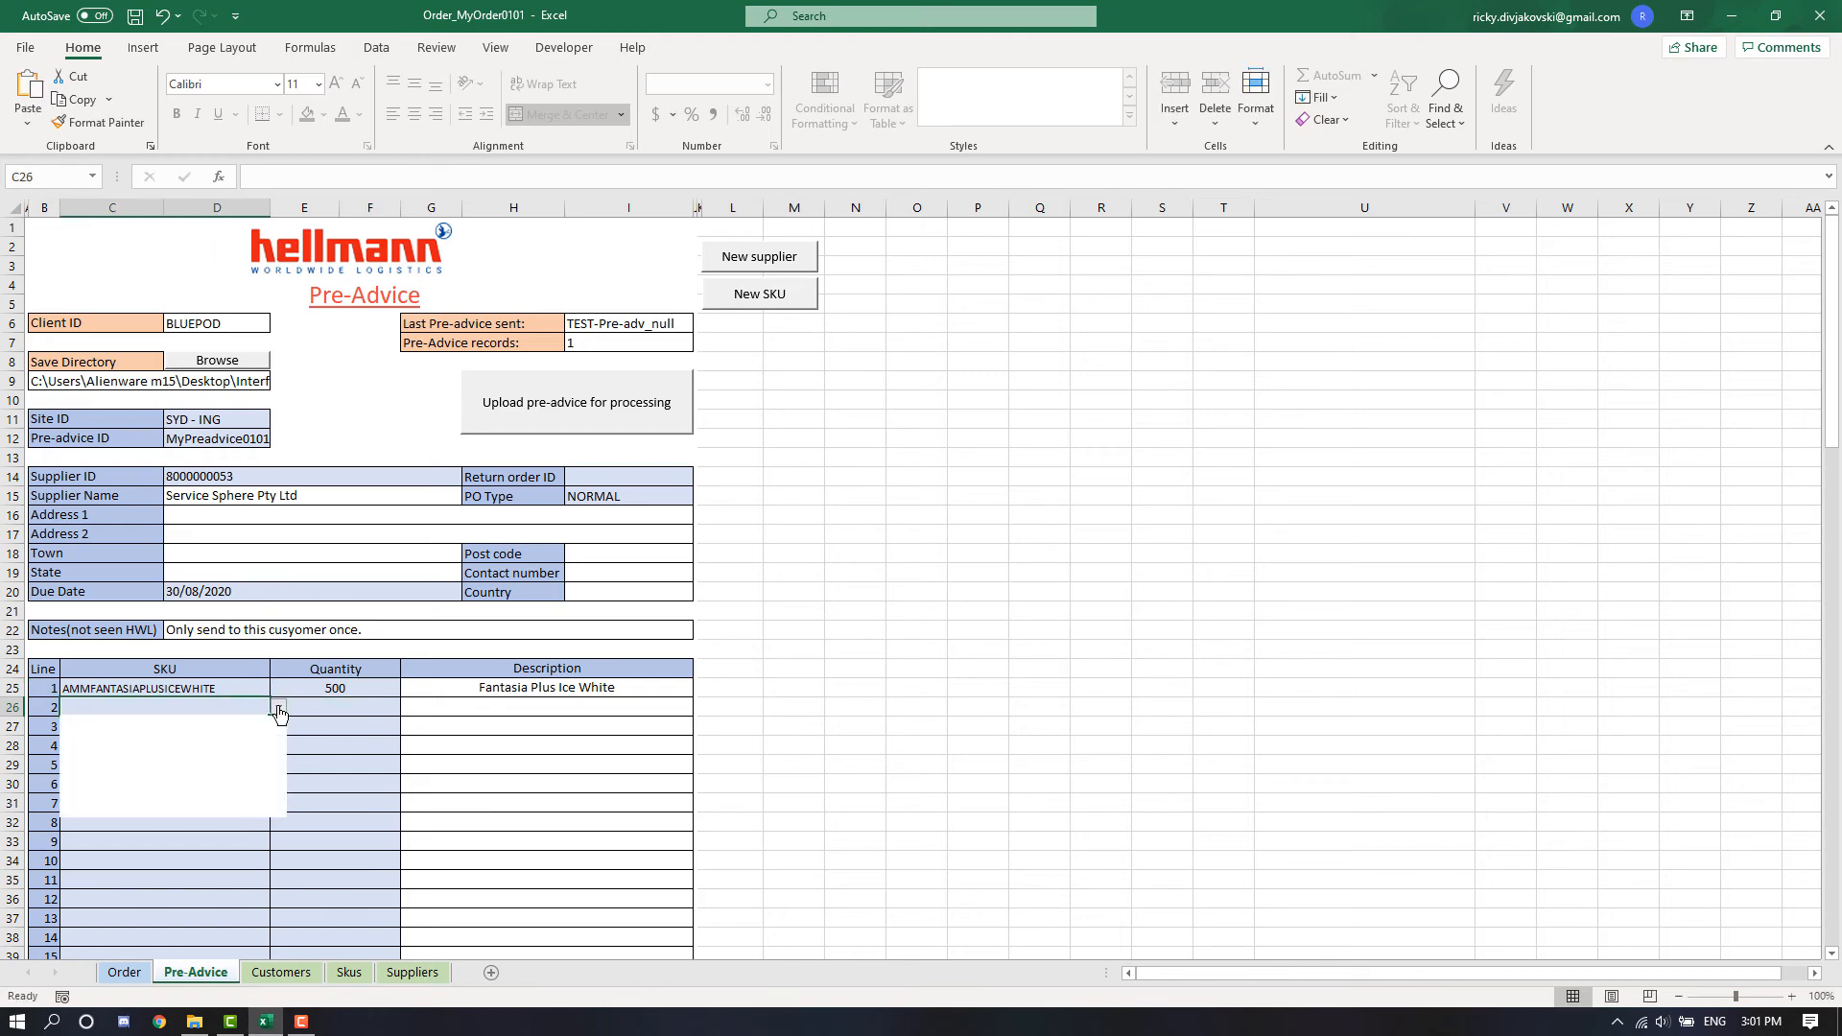
pyautogui.click(240, 755)
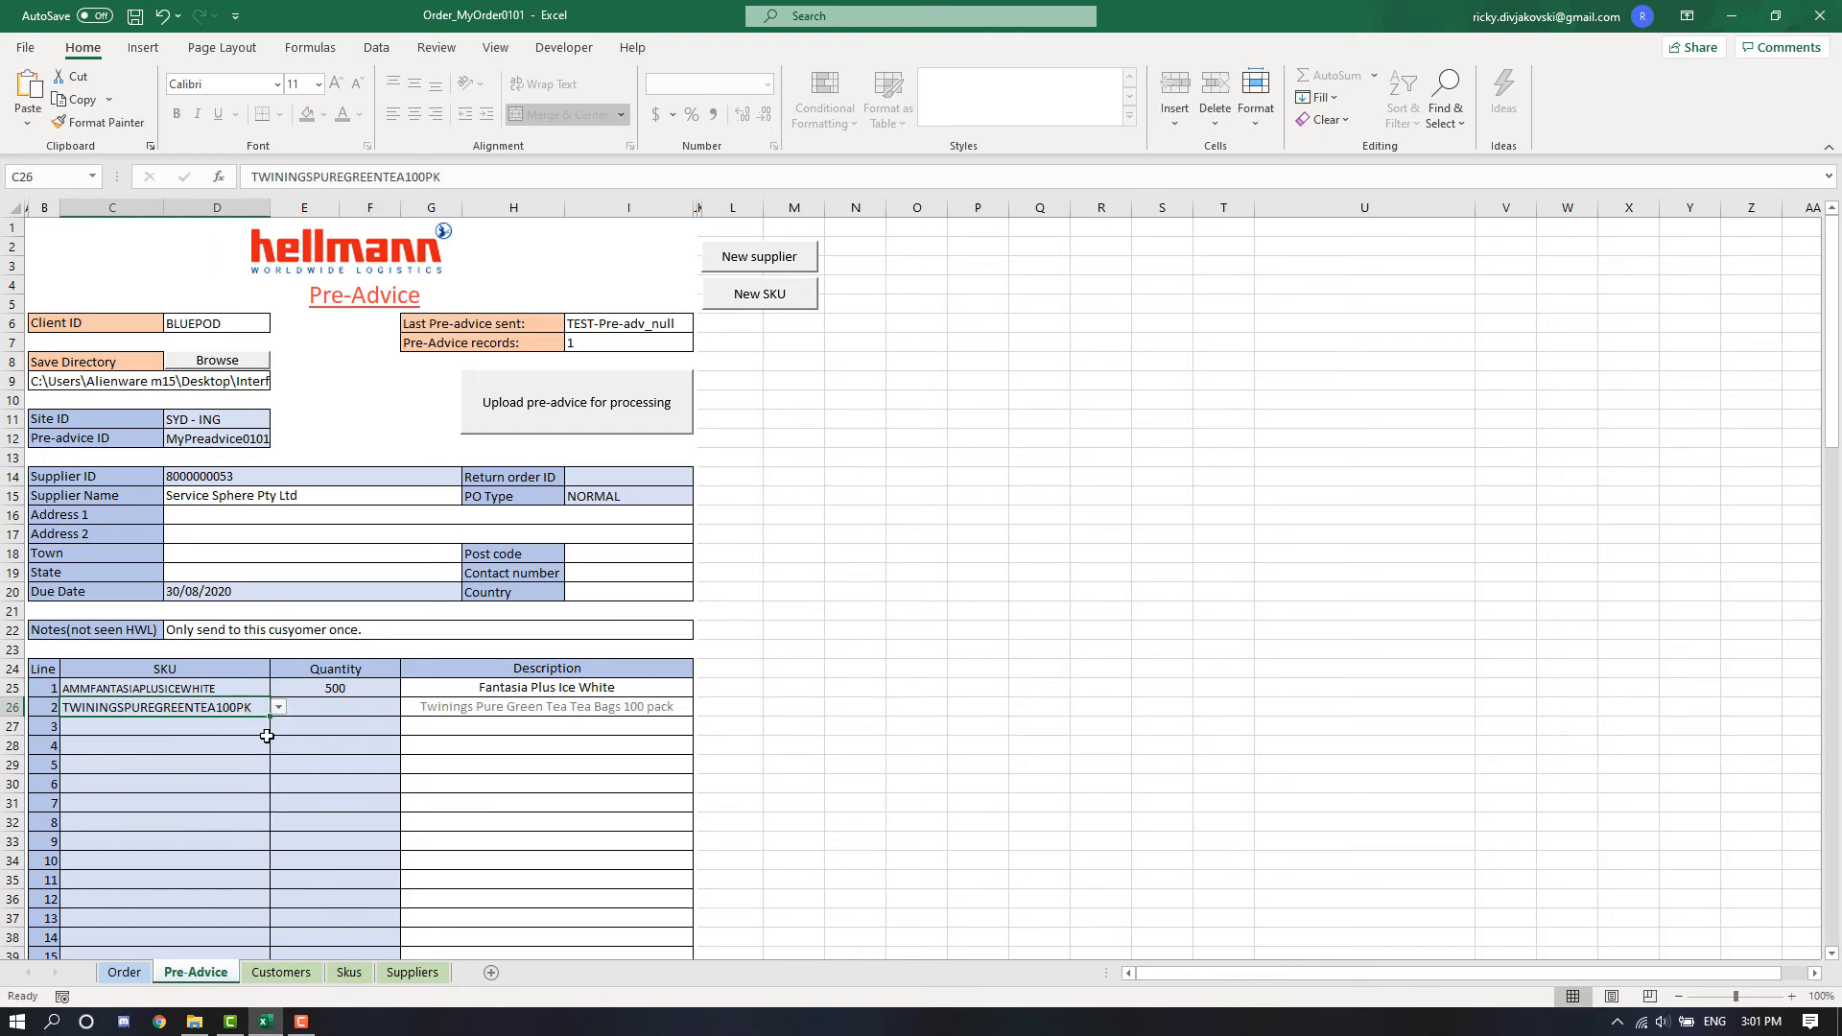
pyautogui.click(305, 713)
pyautogui.write('60')
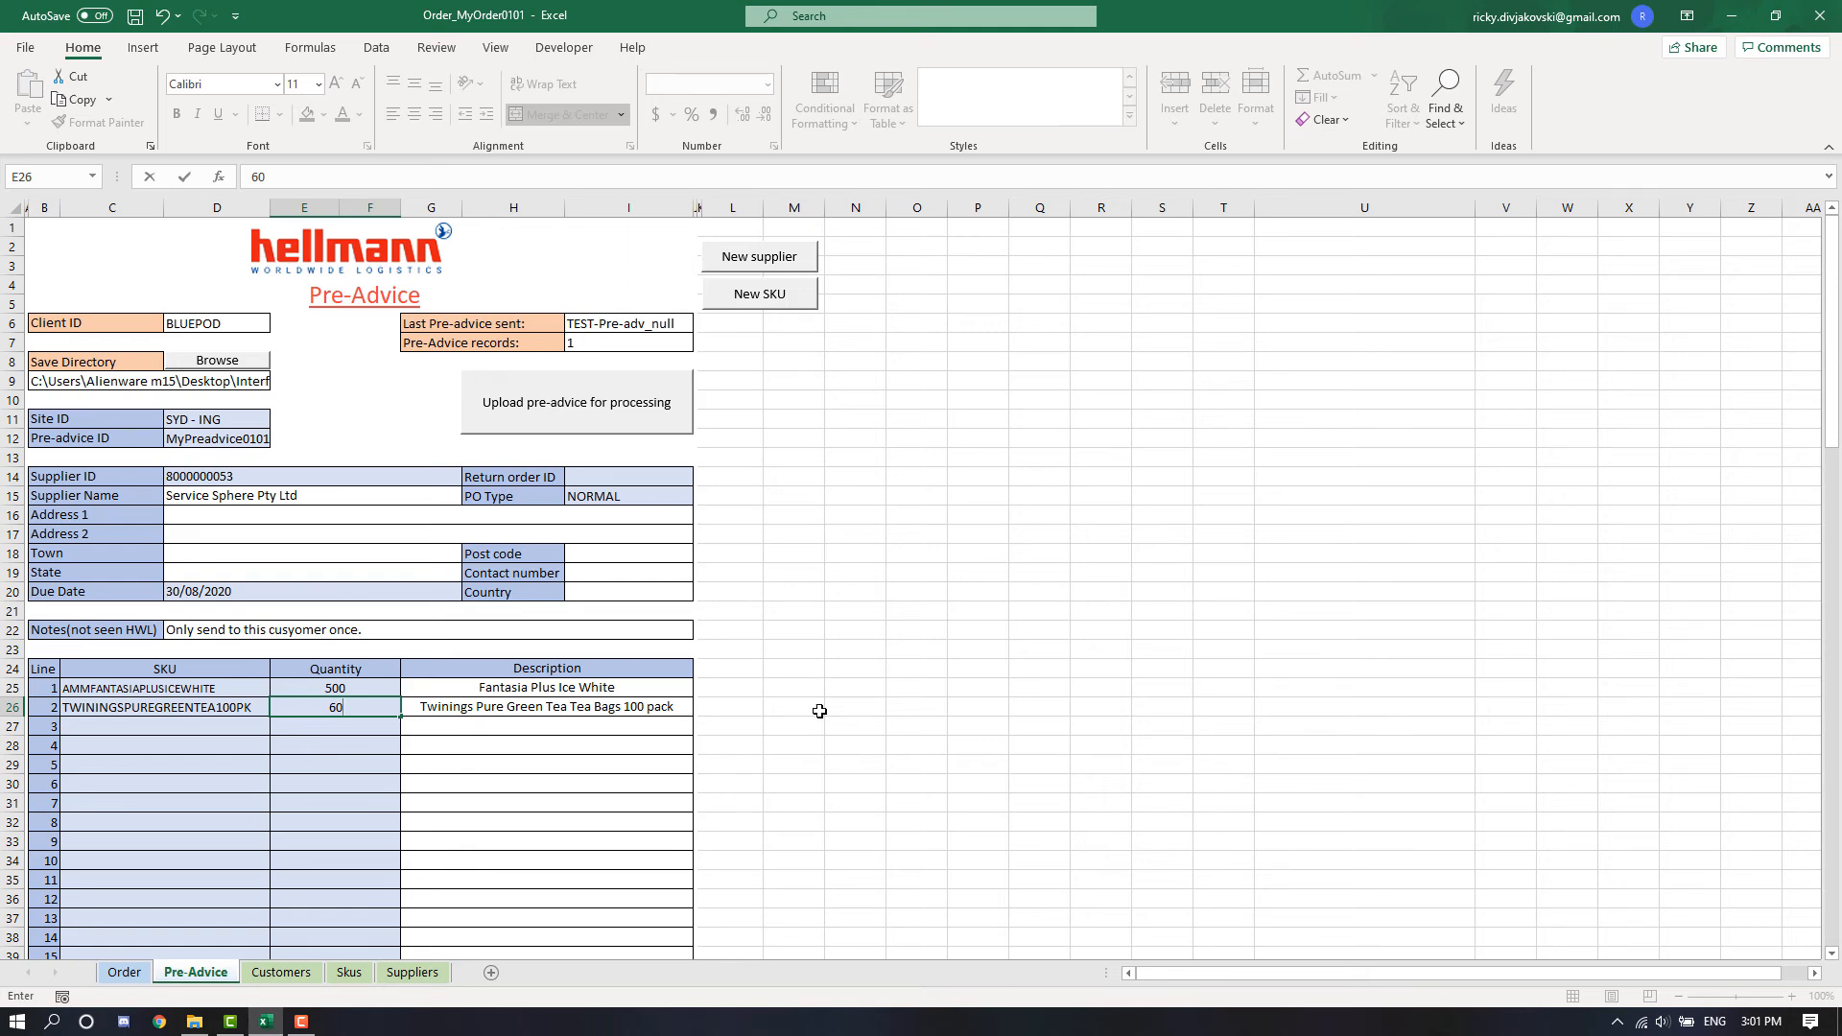
# Upload the pre-advice for processing, allowing the outgoing email, and view its print preview before returning to the sheet
pyautogui.click(601, 423)
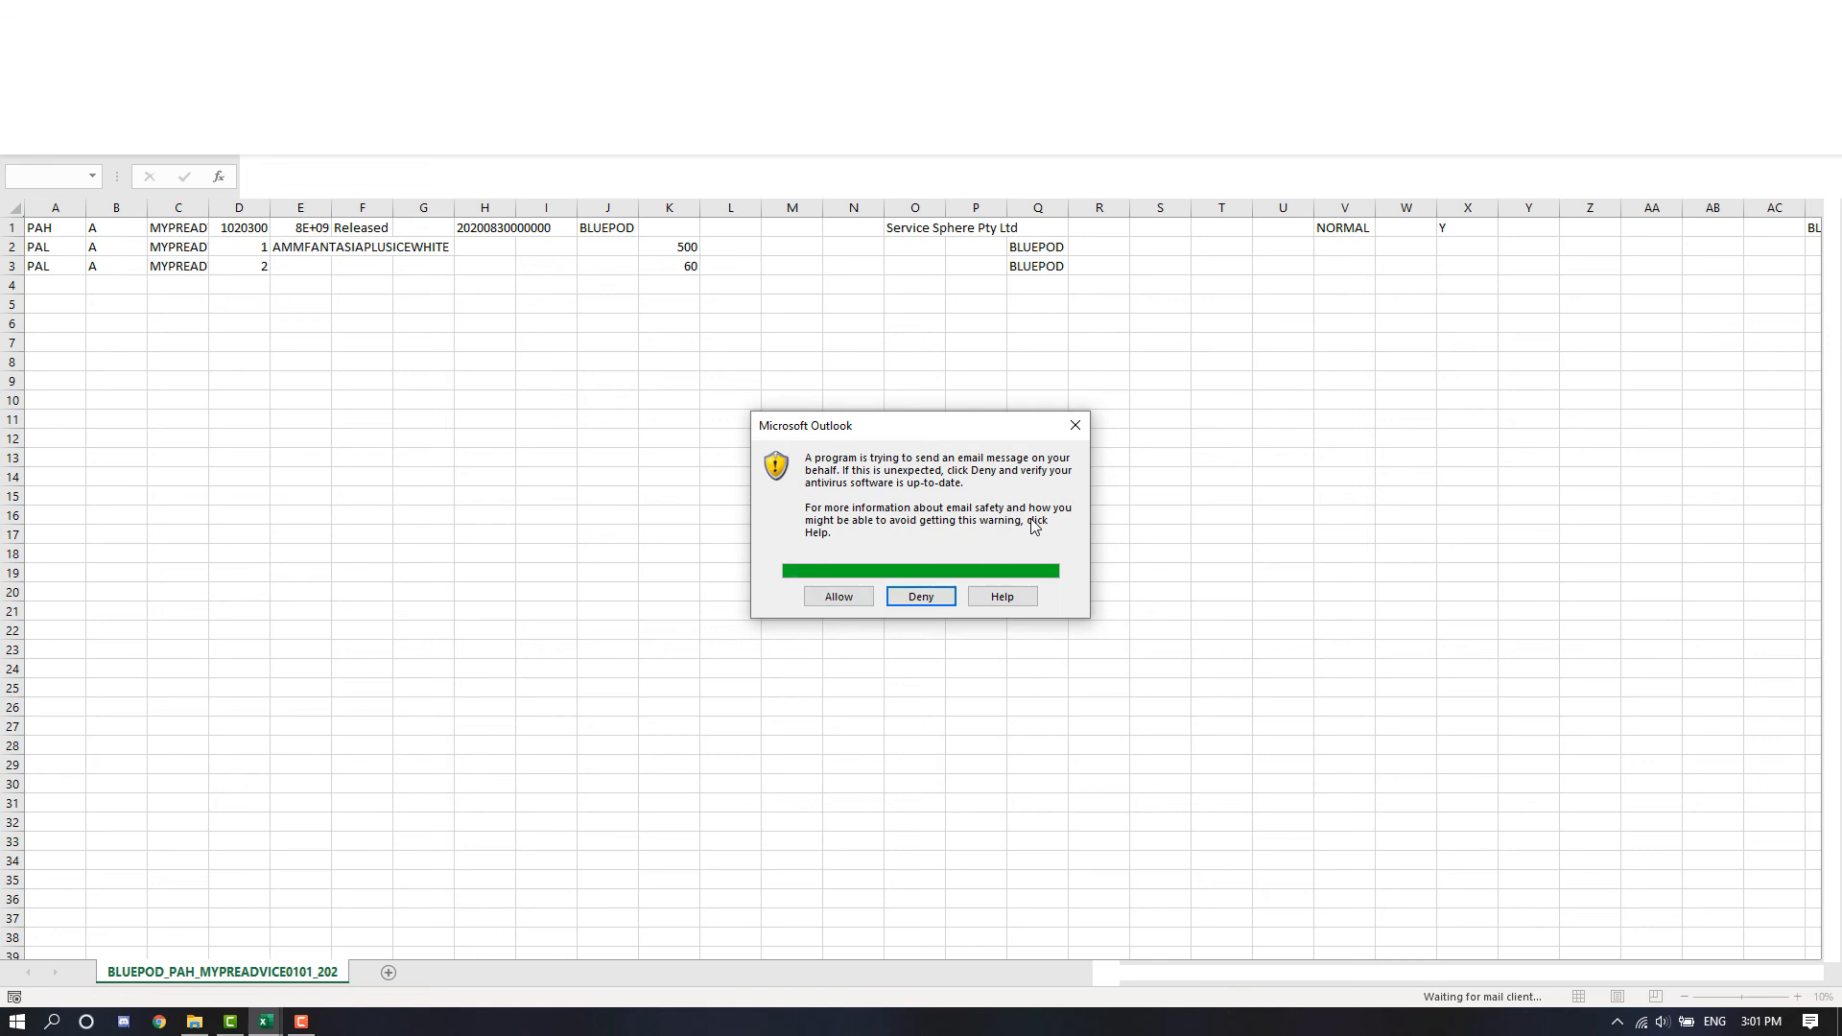
pyautogui.click(844, 597)
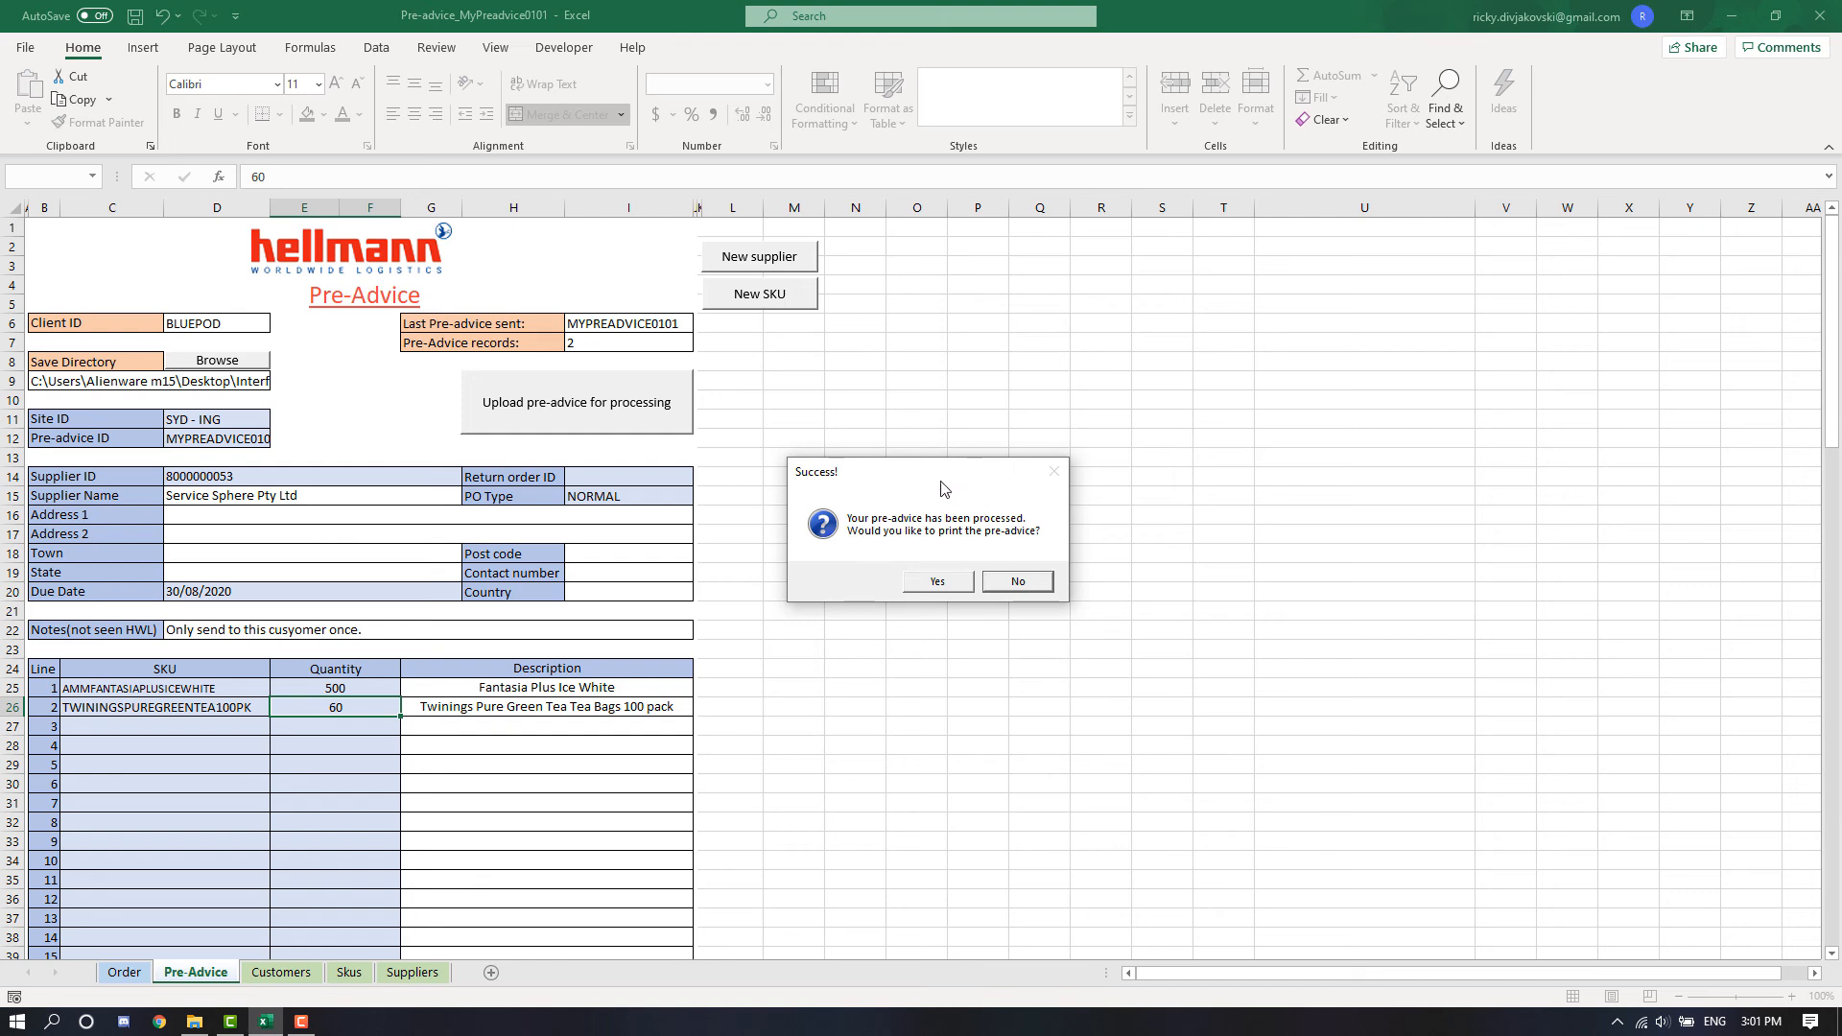
pyautogui.click(931, 583)
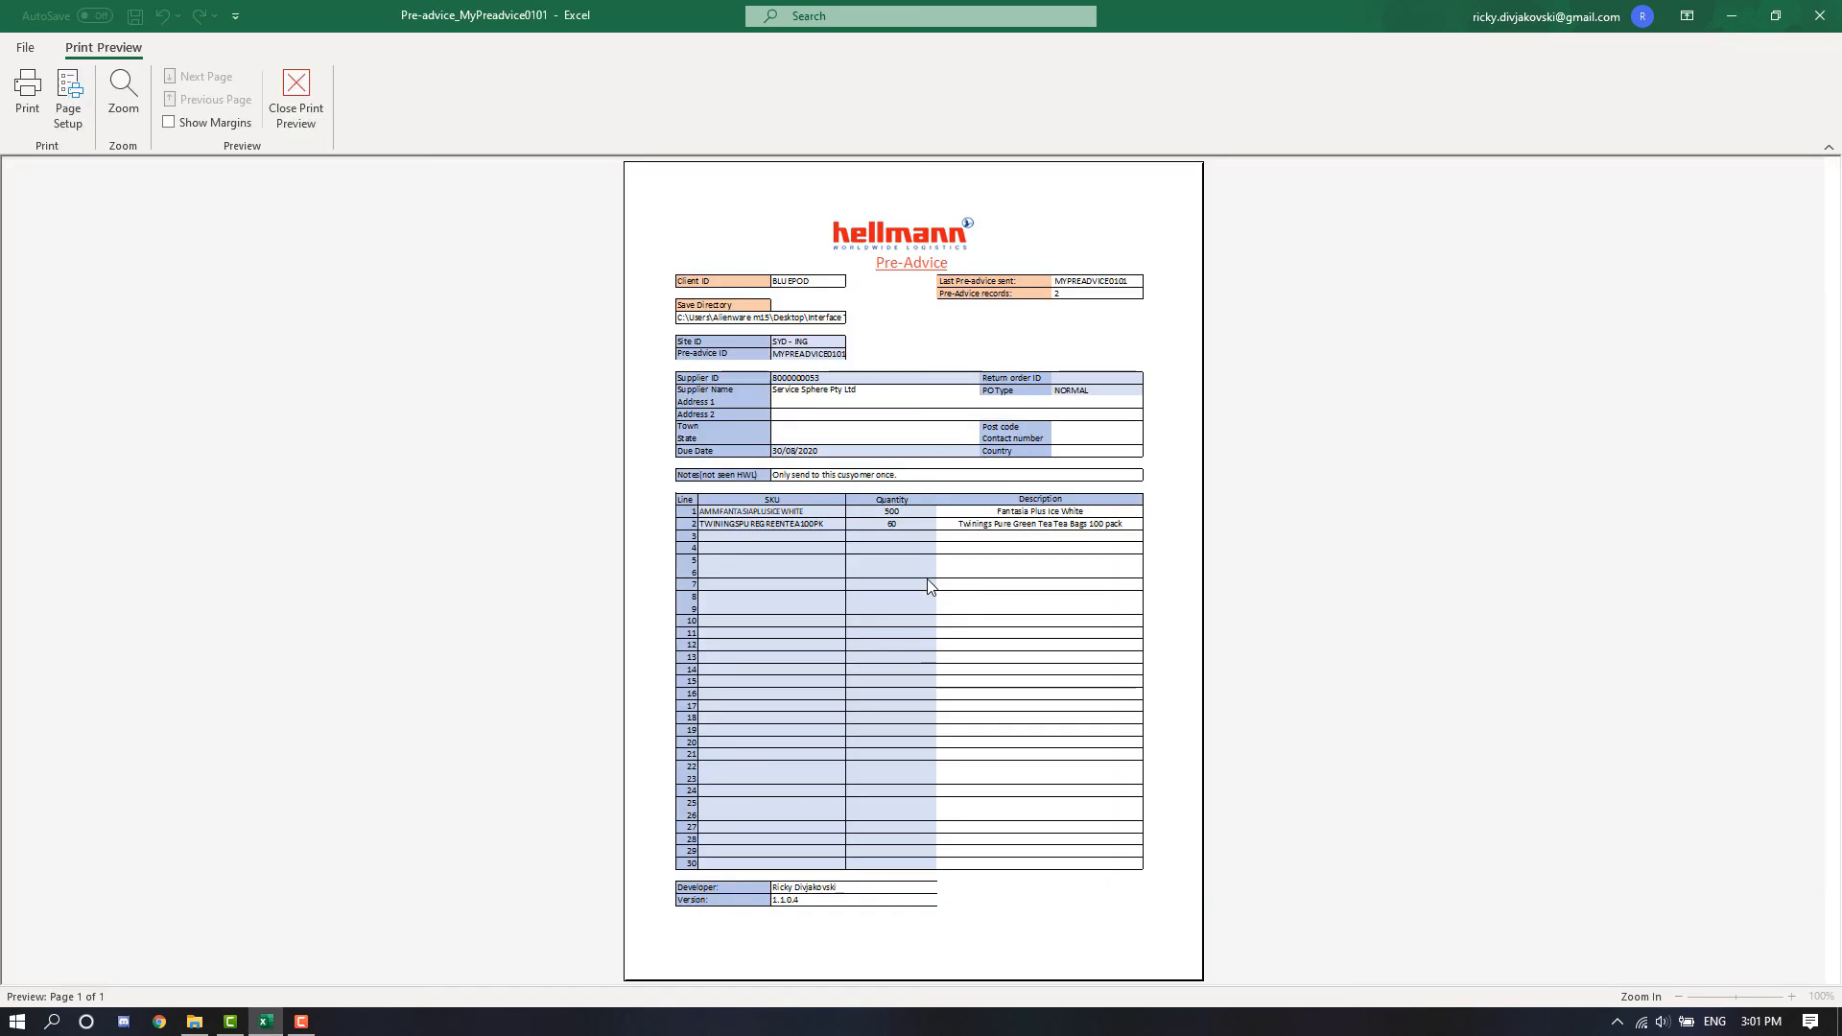
pyautogui.click(286, 106)
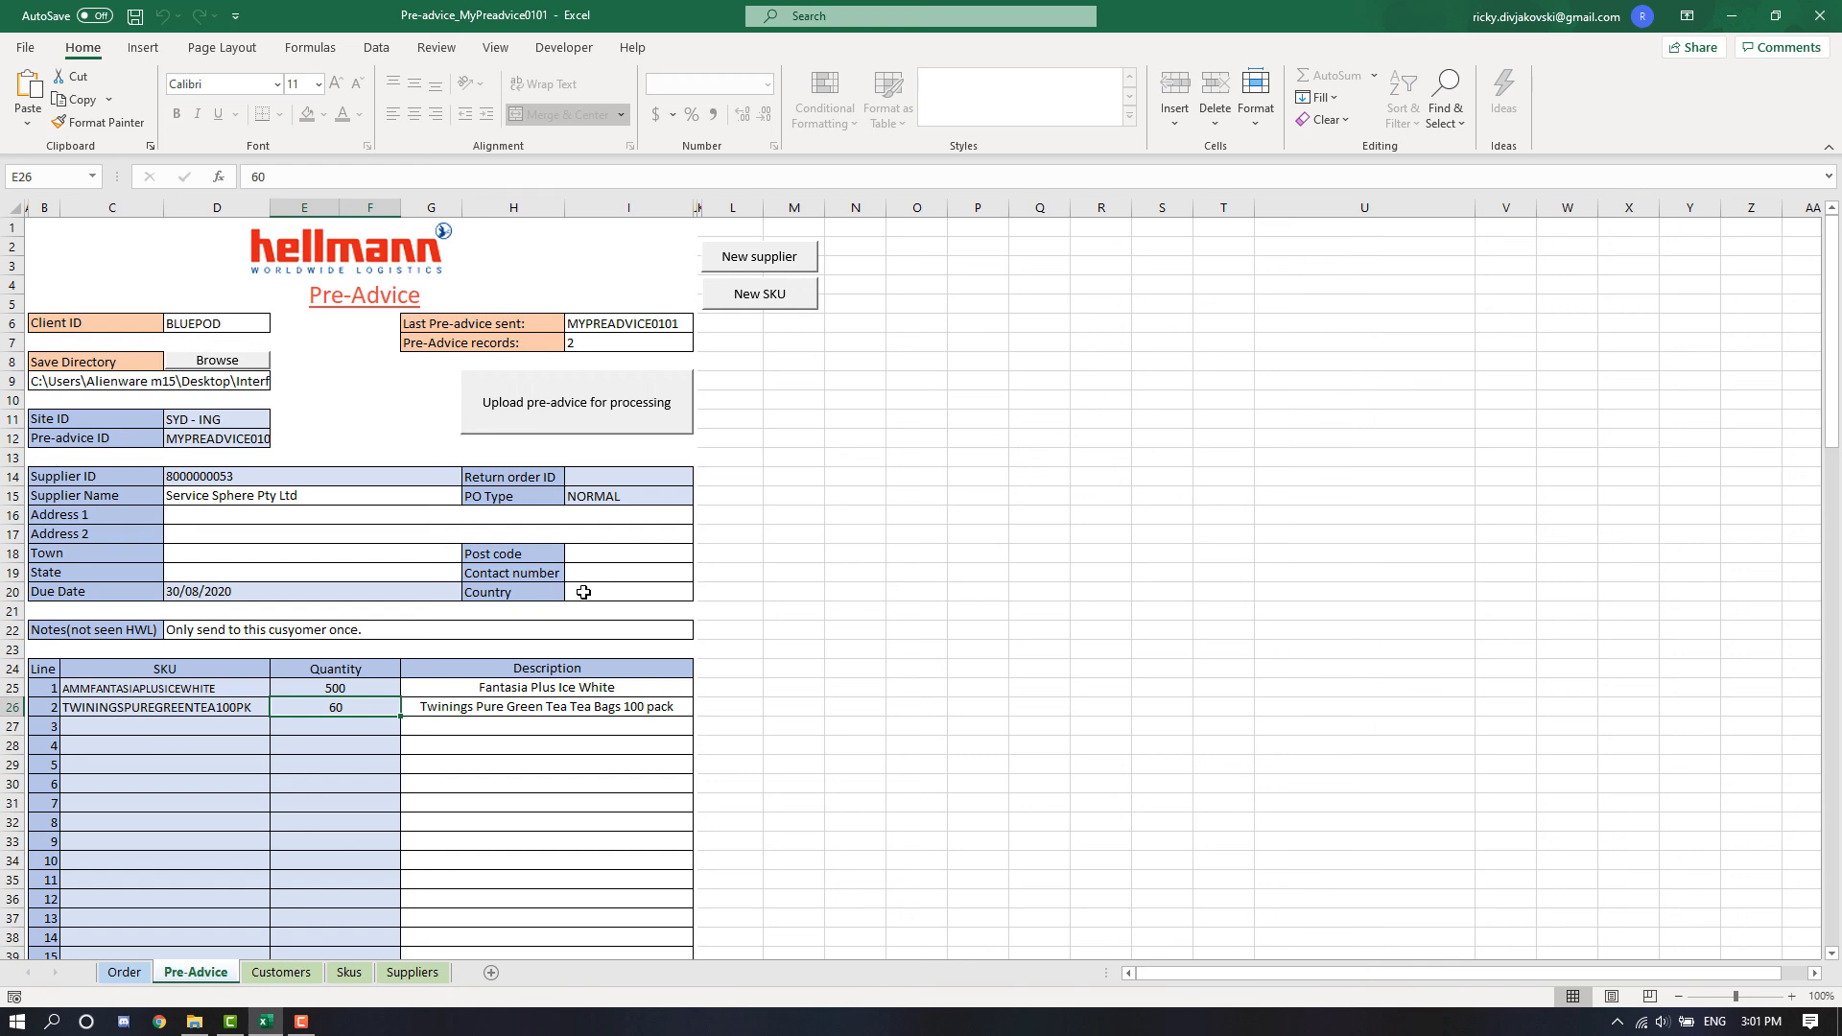
# In the new SKU request form on the Skus sheet, enter mySKU as the SKU and "a test sku" as the description
pyautogui.click(288, 972)
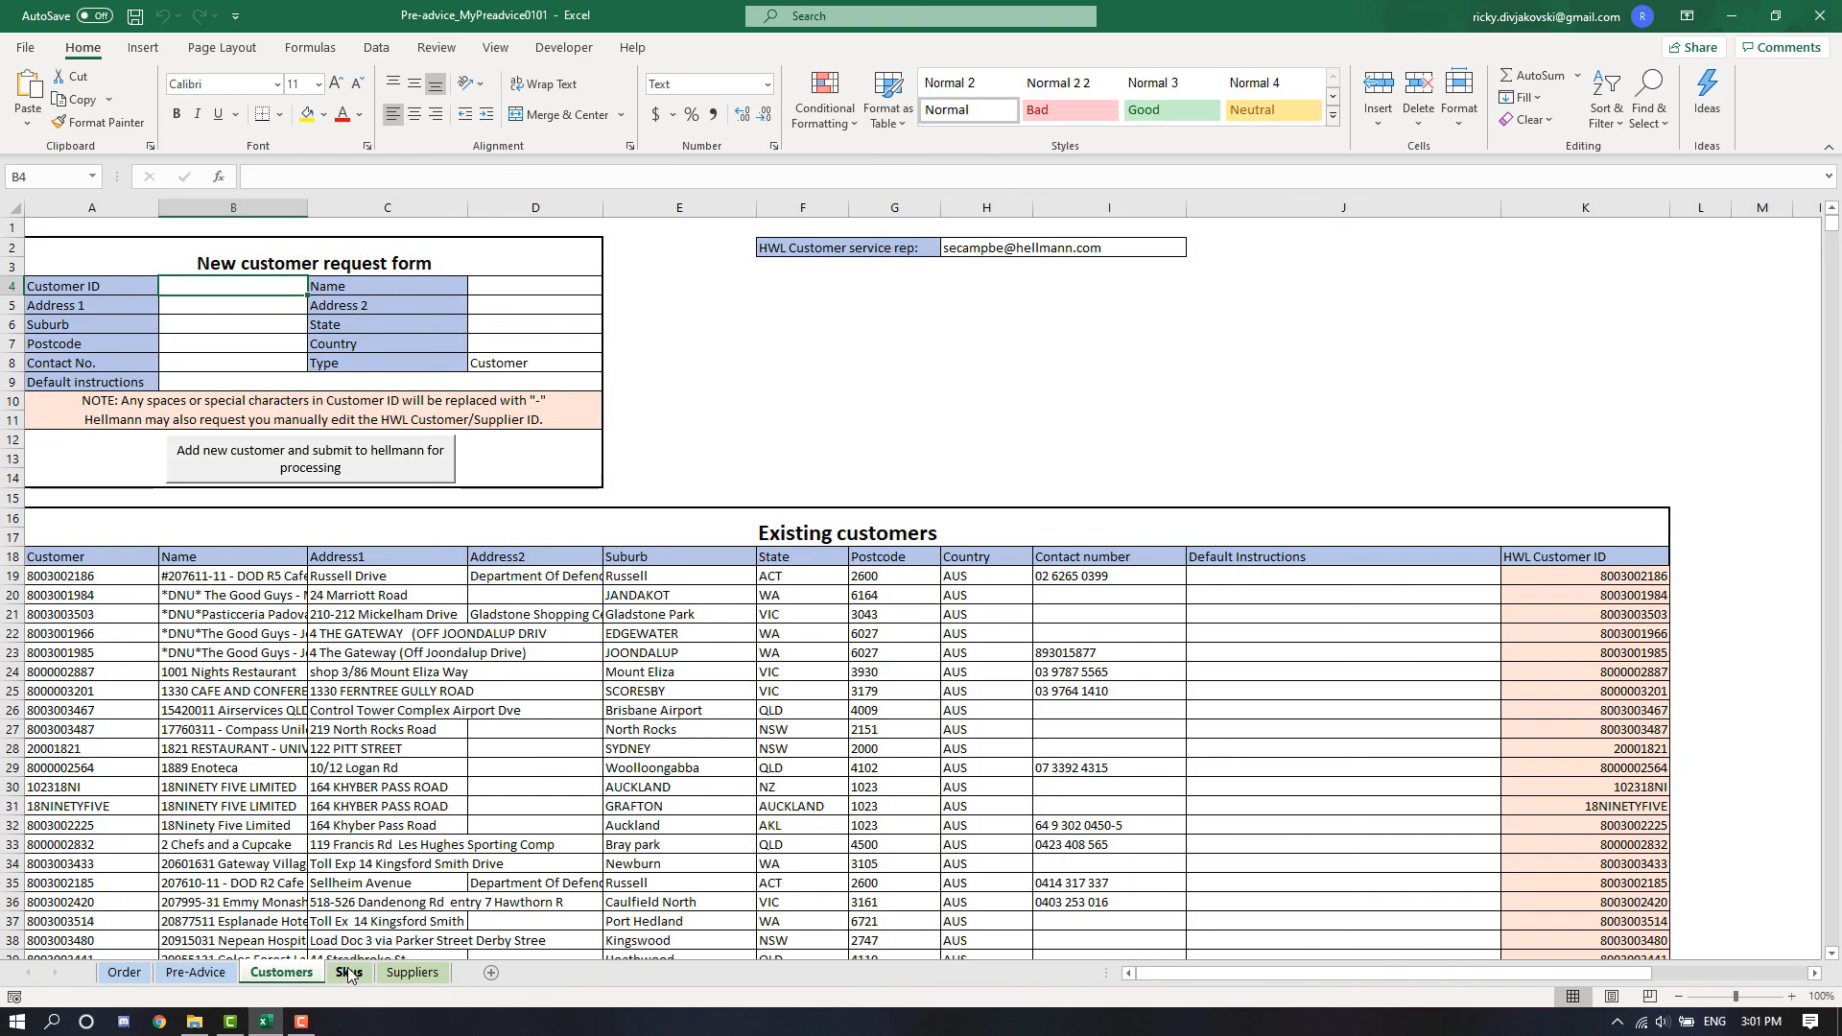
pyautogui.click(349, 972)
pyautogui.click(403, 972)
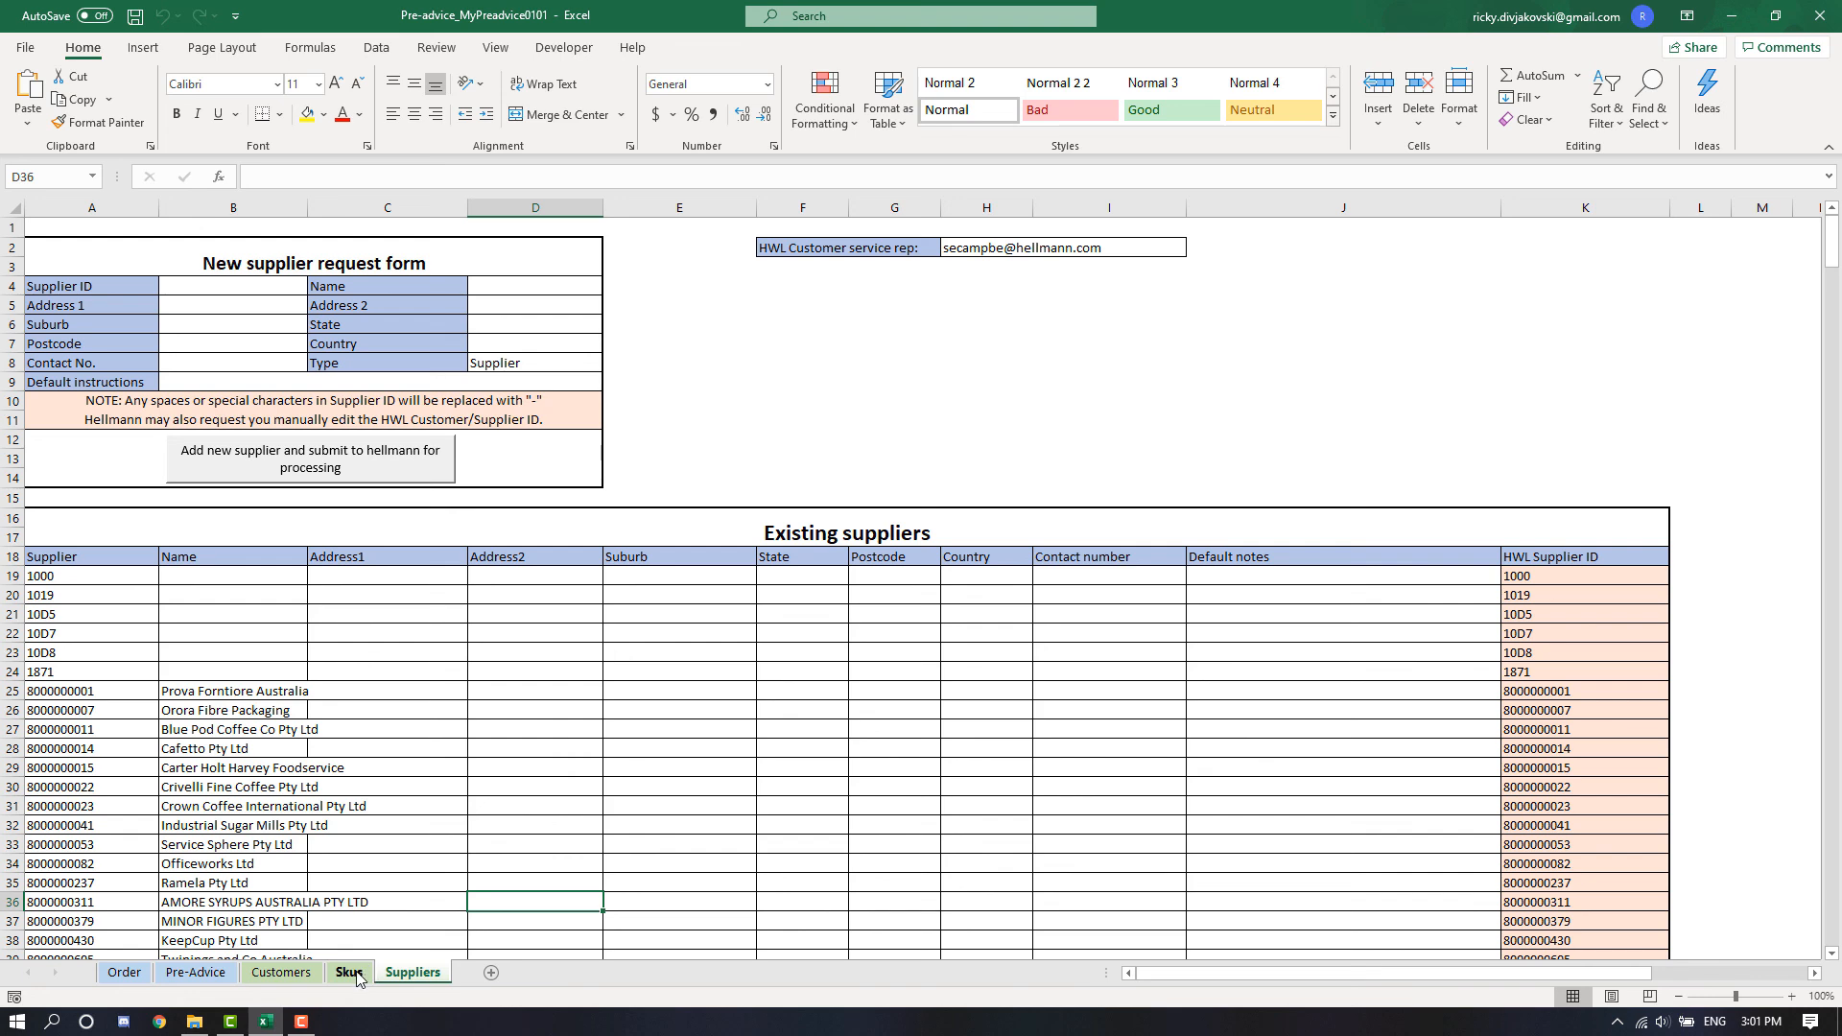
pyautogui.click(351, 973)
pyautogui.click(260, 288)
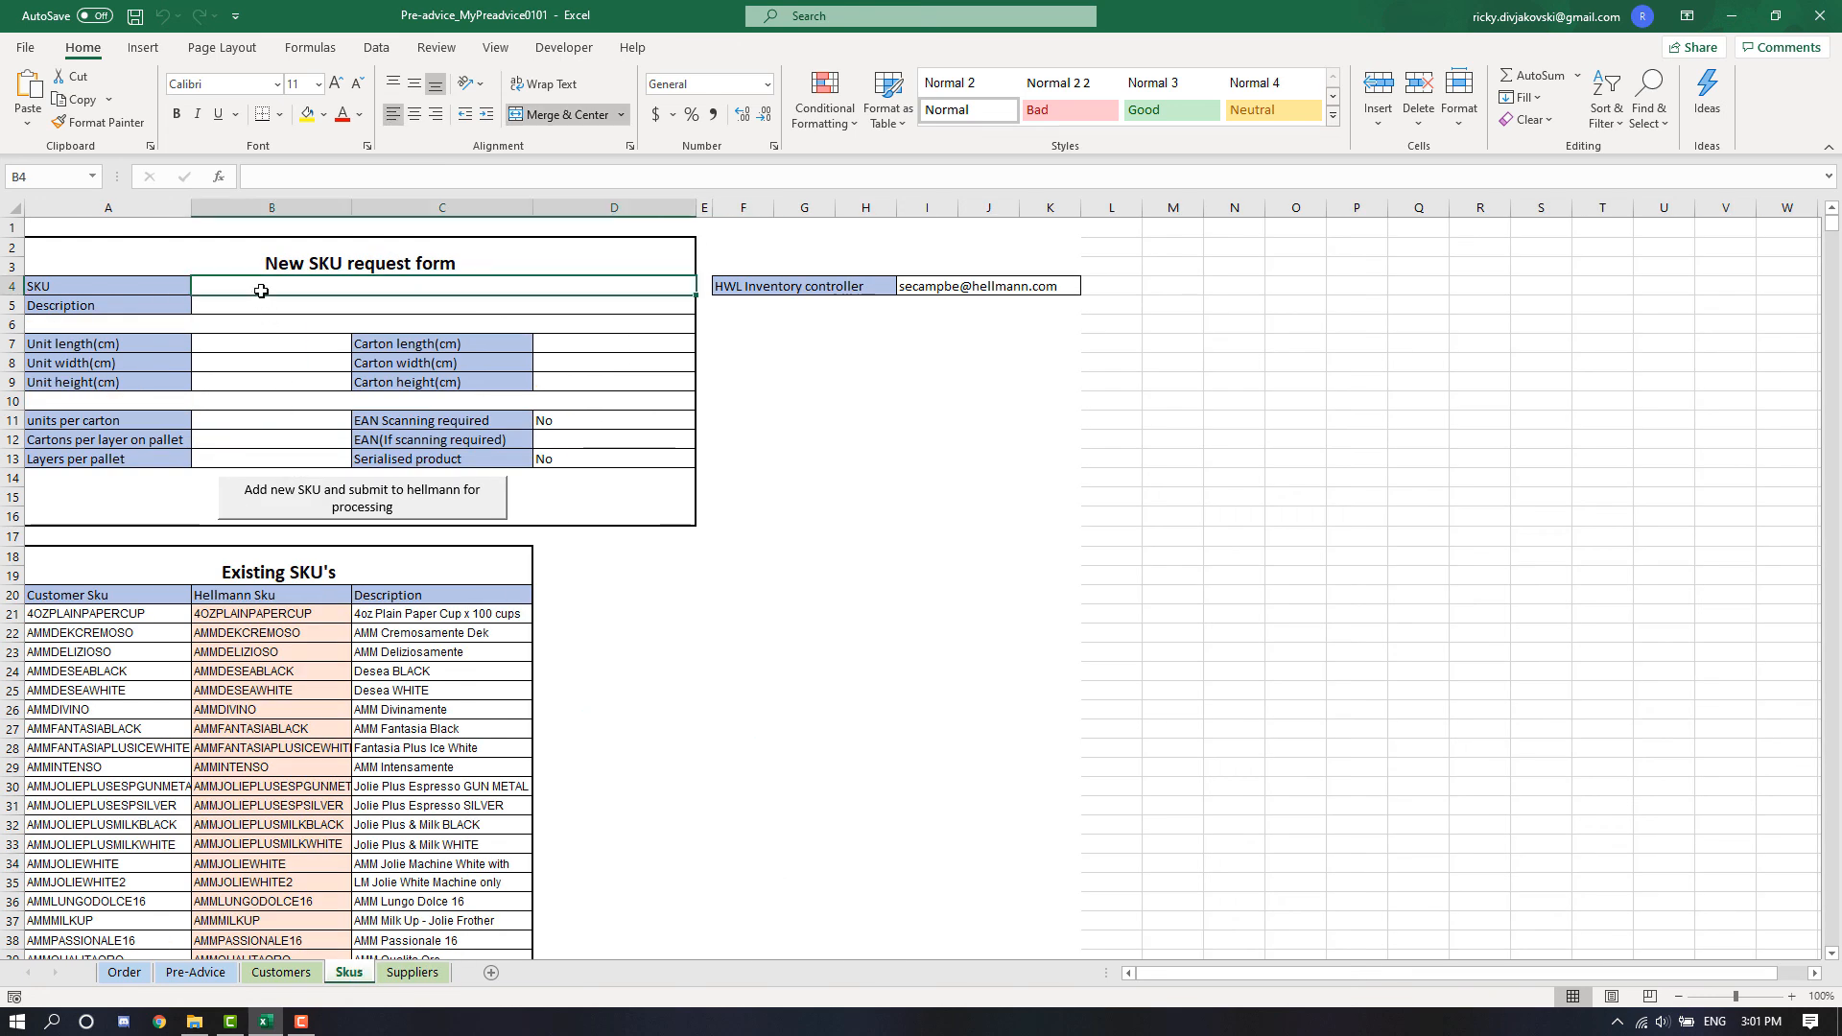
pyautogui.write('mySKU')
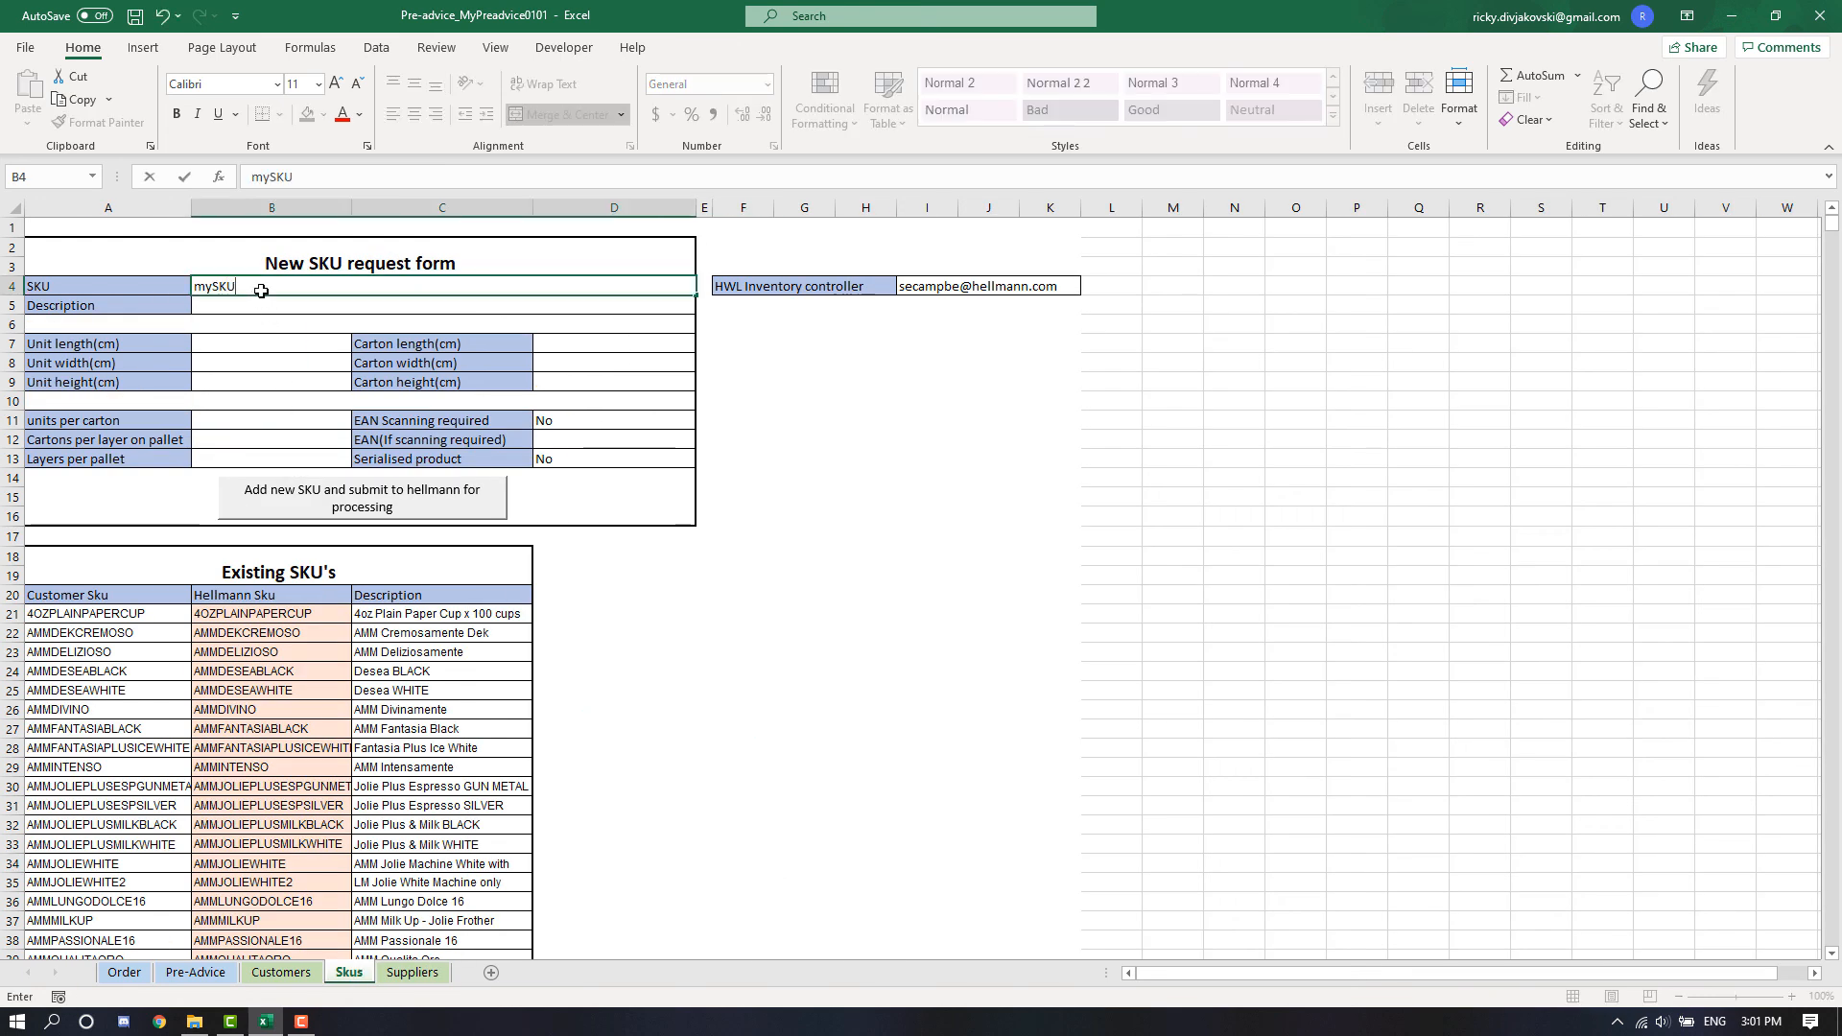
pyautogui.click(237, 306)
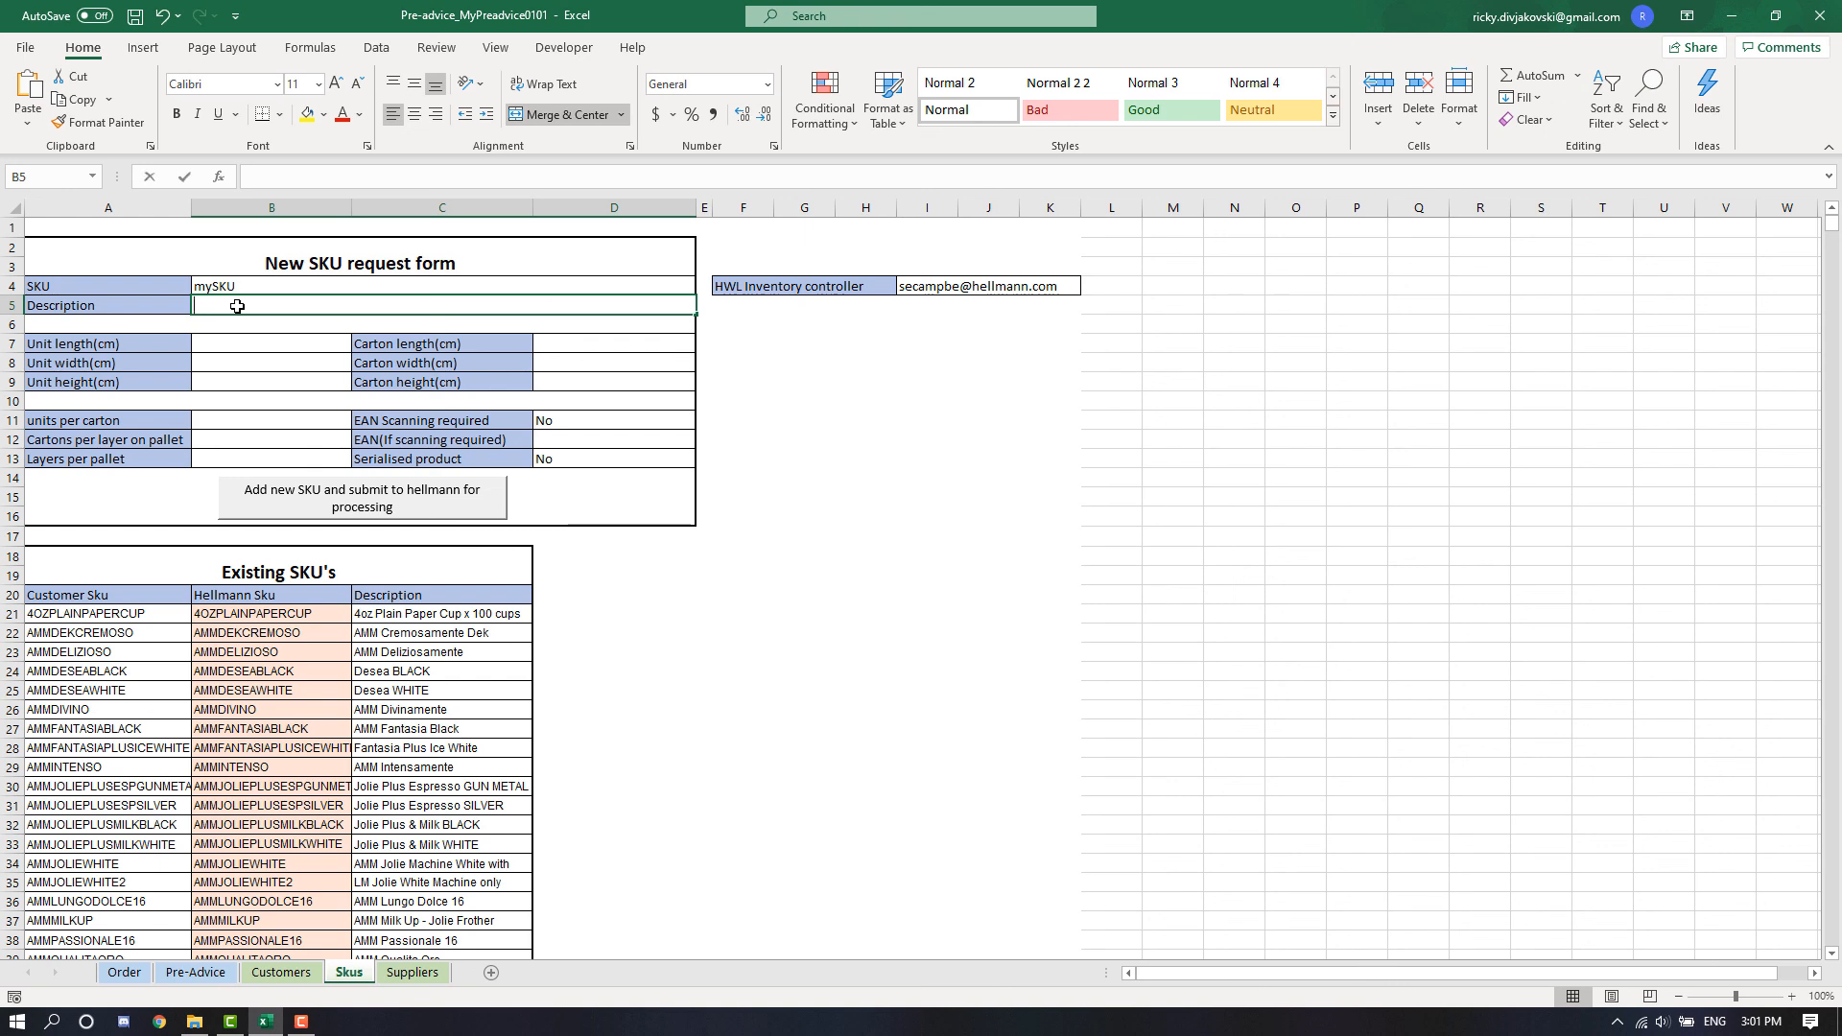
pyautogui.write('a test sku')
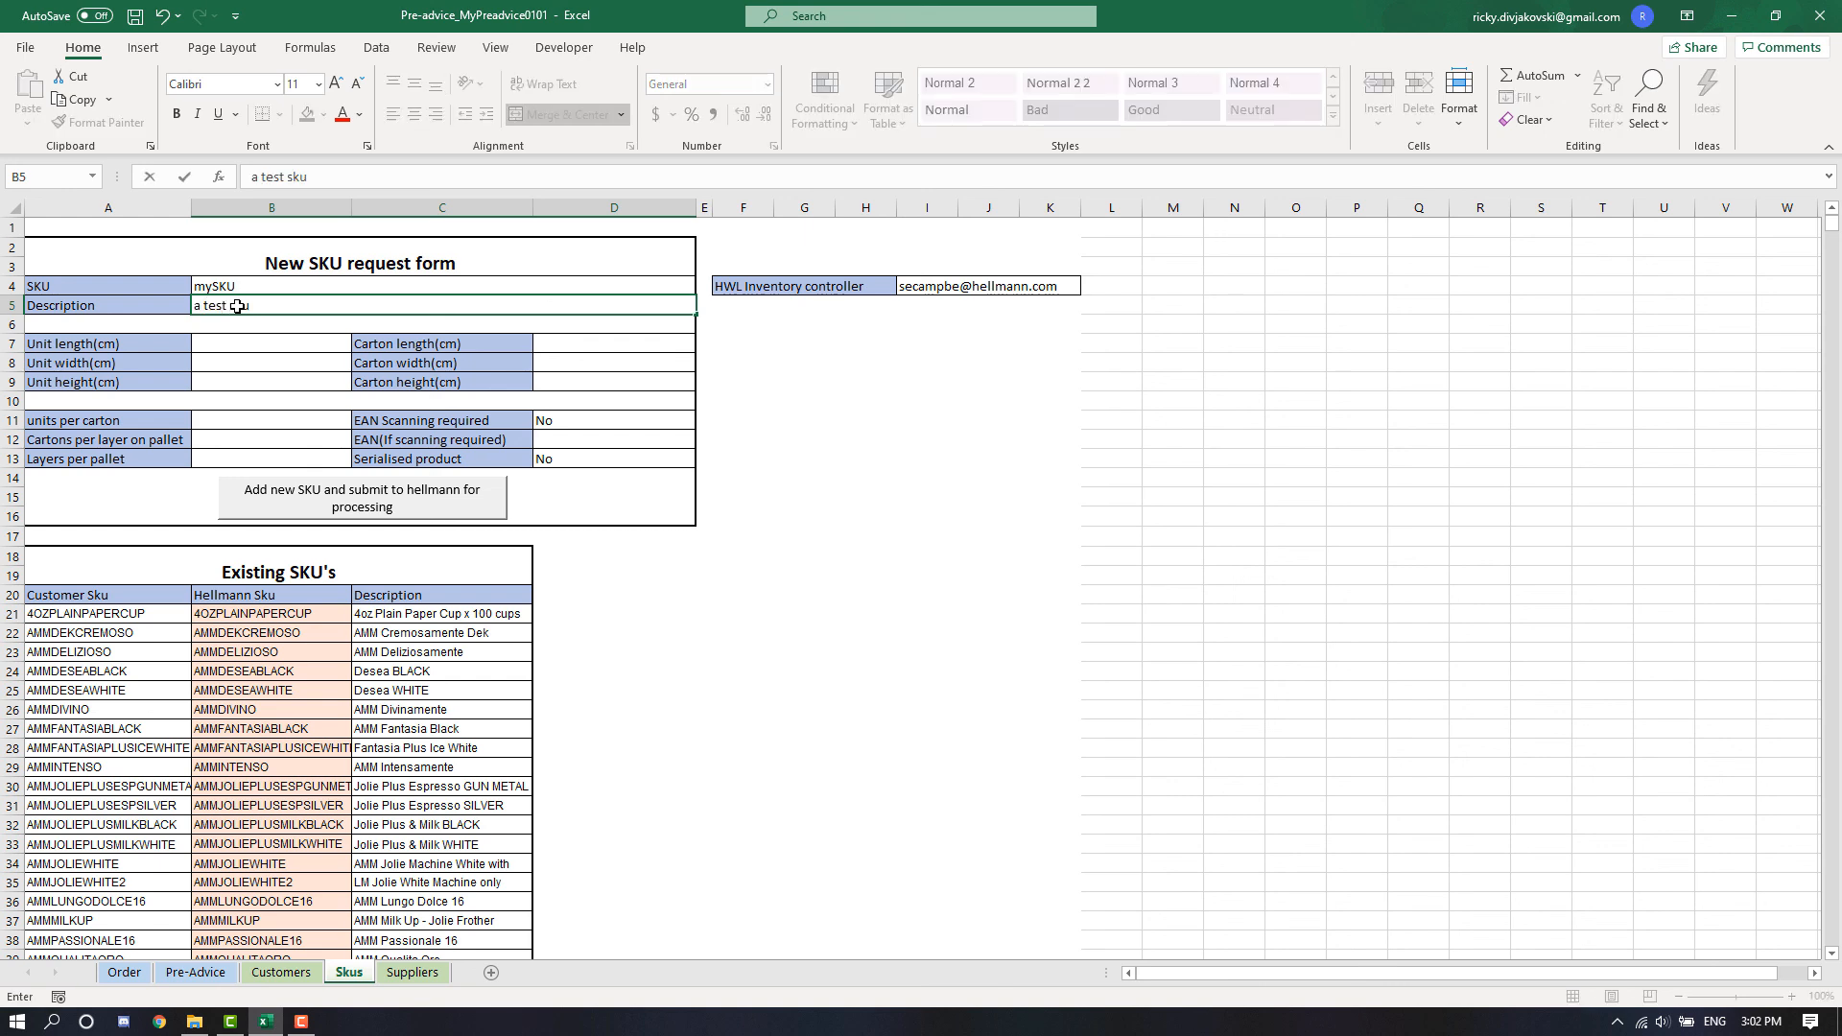
pyautogui.press('Return')
# Set the new SKU's unit length, width and height to 1 cm each
pyautogui.press('Down')
pyautogui.press('Down')
pyautogui.write('1')
pyautogui.press('Up')
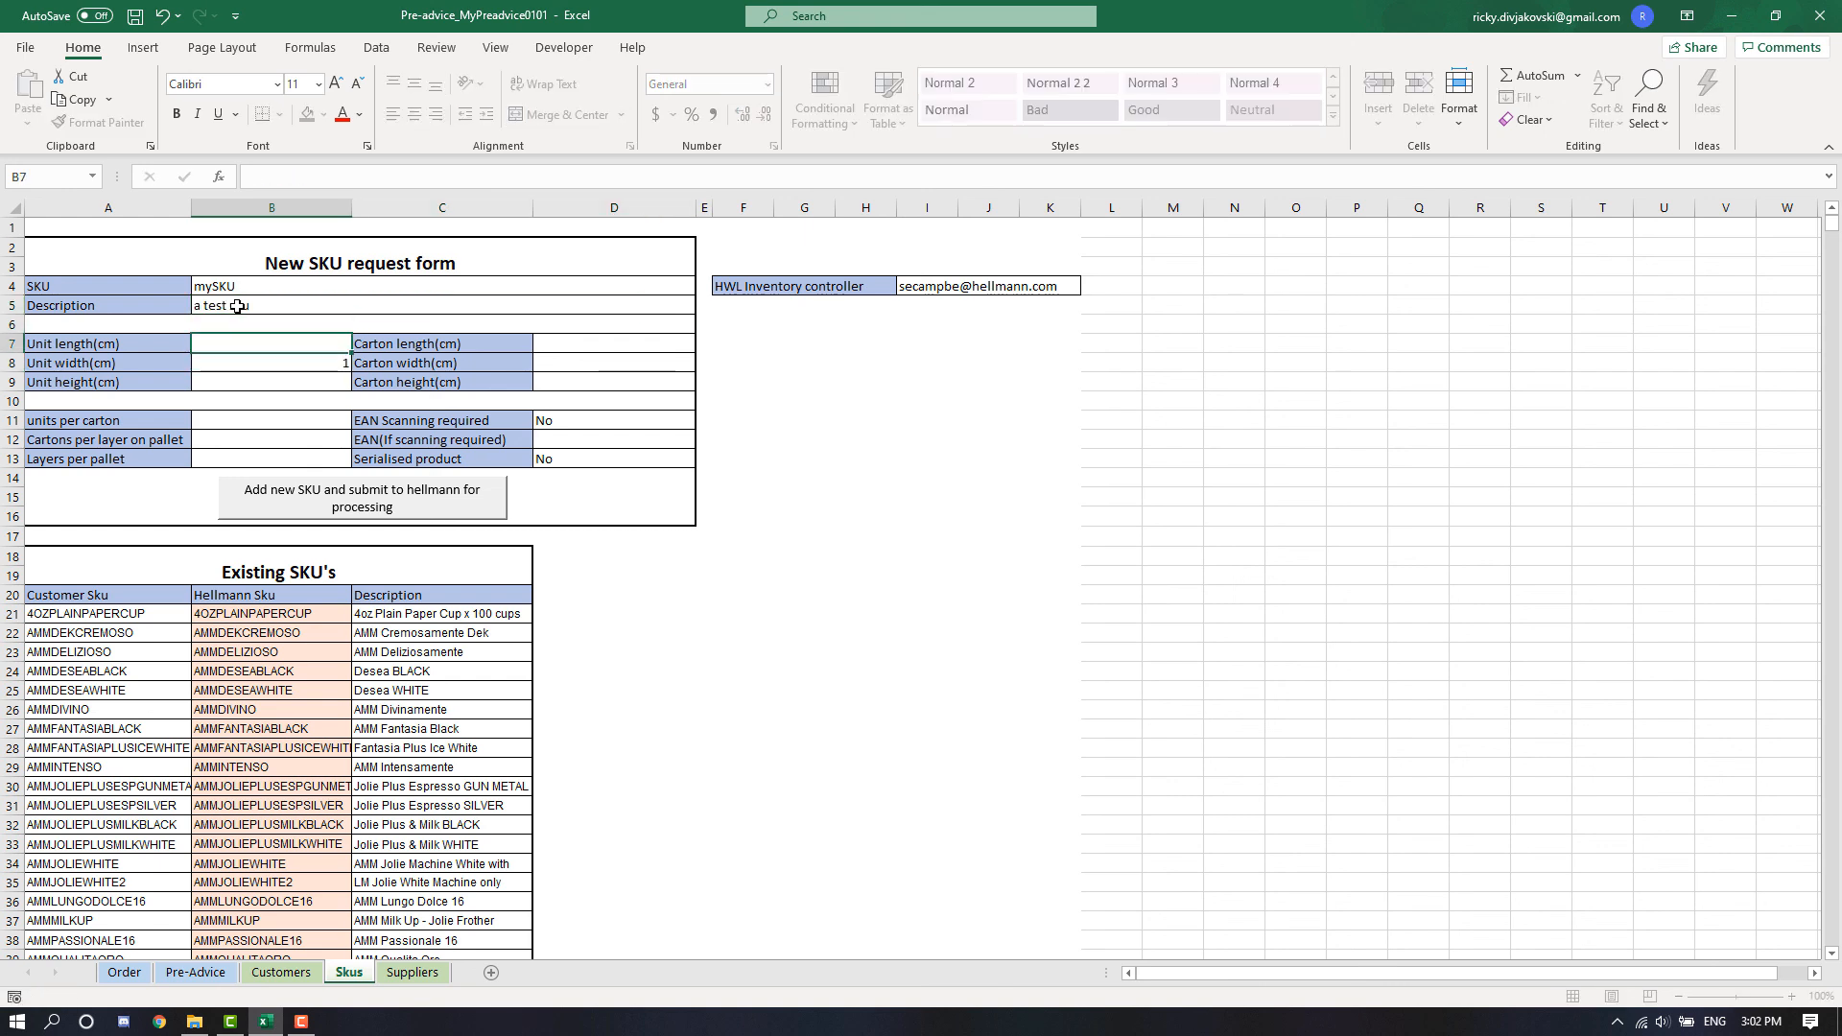
pyautogui.write('1')
pyautogui.press('Down')
pyautogui.press('Down')
pyautogui.write('1')
pyautogui.press('Down')
# Set the new SKU's units per carton, cartons per layer on pallet and layers per pallet to 1 each
pyautogui.press('Down')
pyautogui.write('1')
pyautogui.press('Down')
pyautogui.write('1')
pyautogui.press('Down')
pyautogui.press('1')
pyautogui.press('Down')
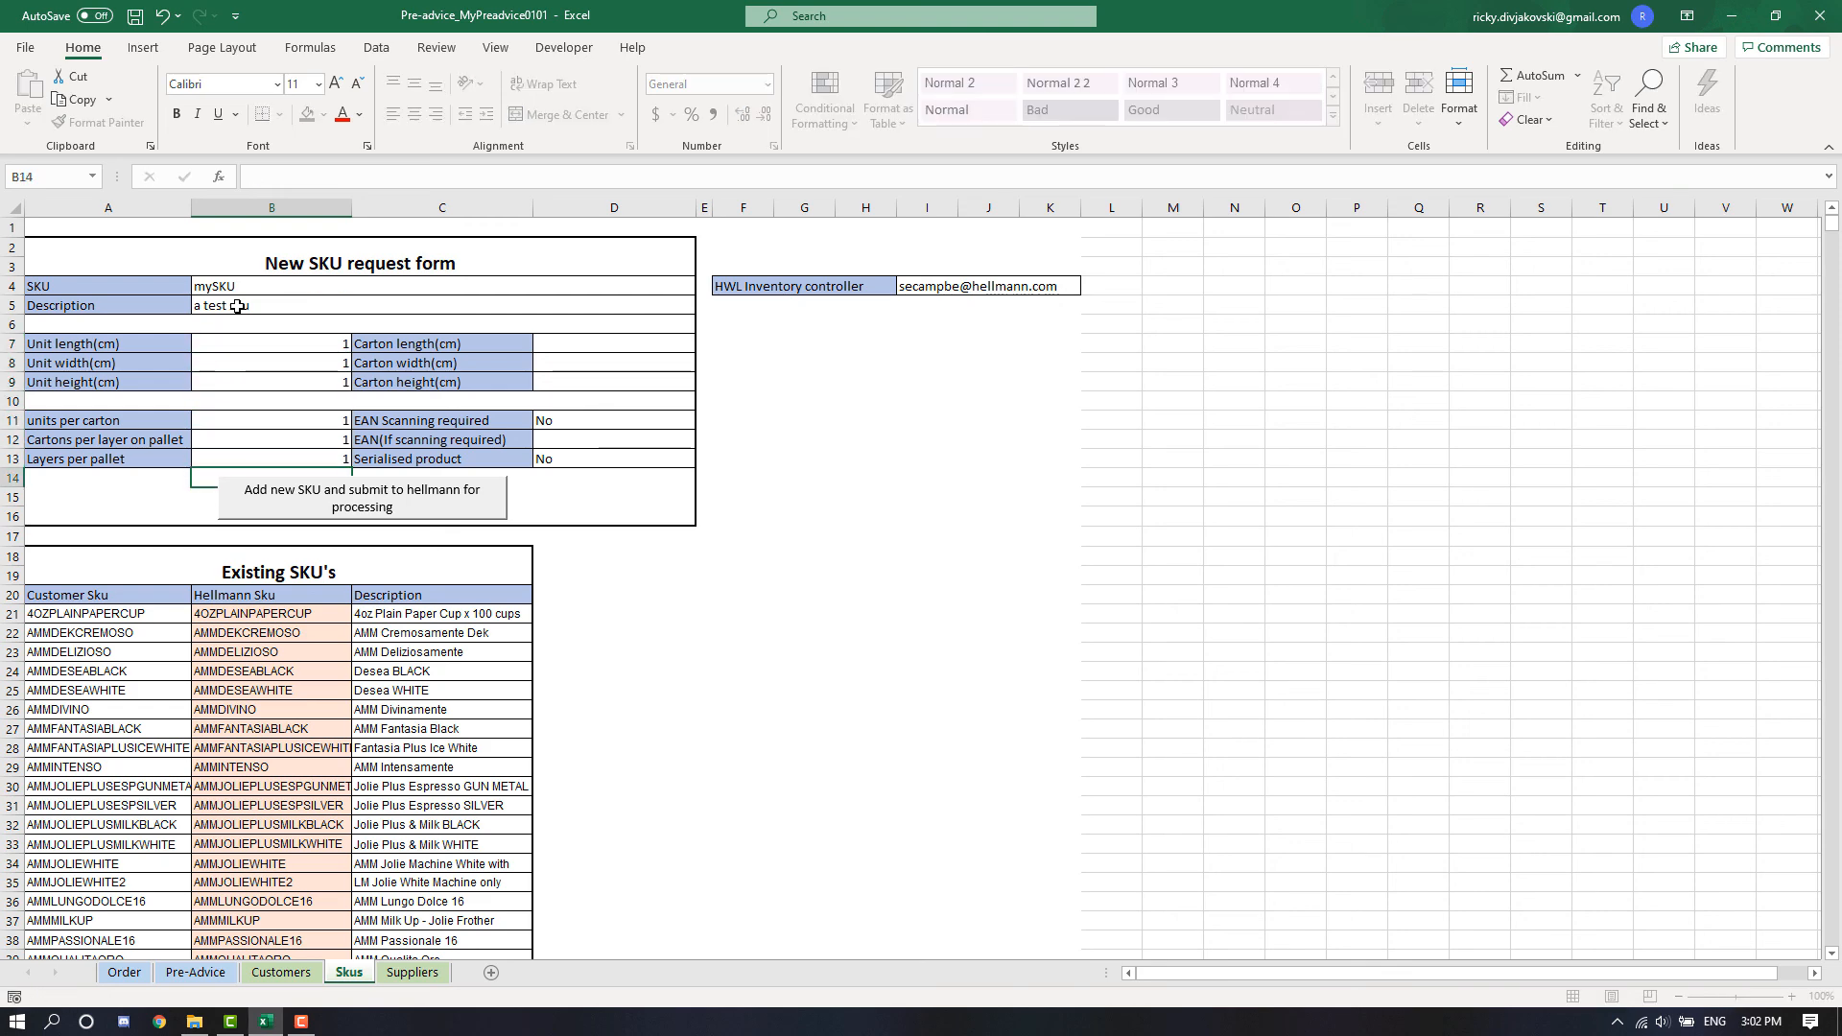
# Set the new SKU's carton length, width and height to 1 cm each
pyautogui.press('Right')
pyautogui.press('Right')
pyautogui.press('Up')
pyautogui.press('Up')
pyautogui.press('Up')
pyautogui.press('Up')
pyautogui.press('Up')
pyautogui.write('1')
pyautogui.press('Up')
pyautogui.write('1')
pyautogui.press('Up')
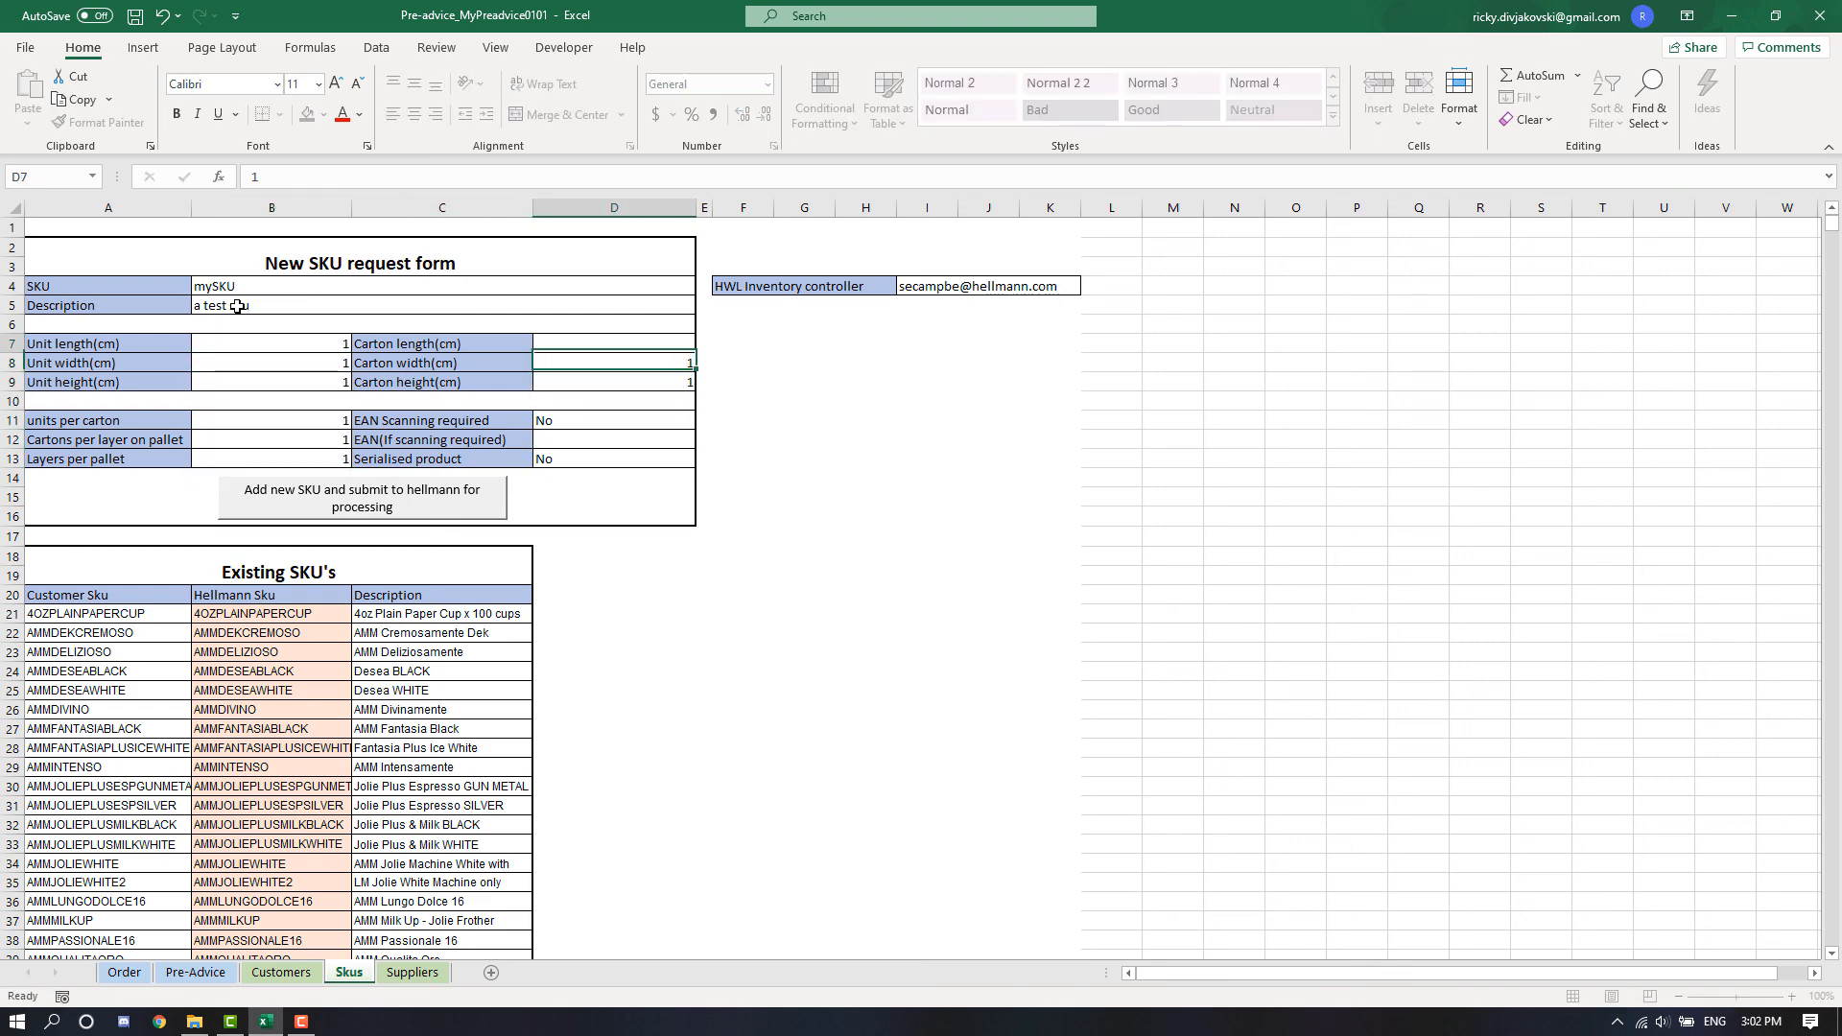
pyautogui.write('1')
pyautogui.press('Return')
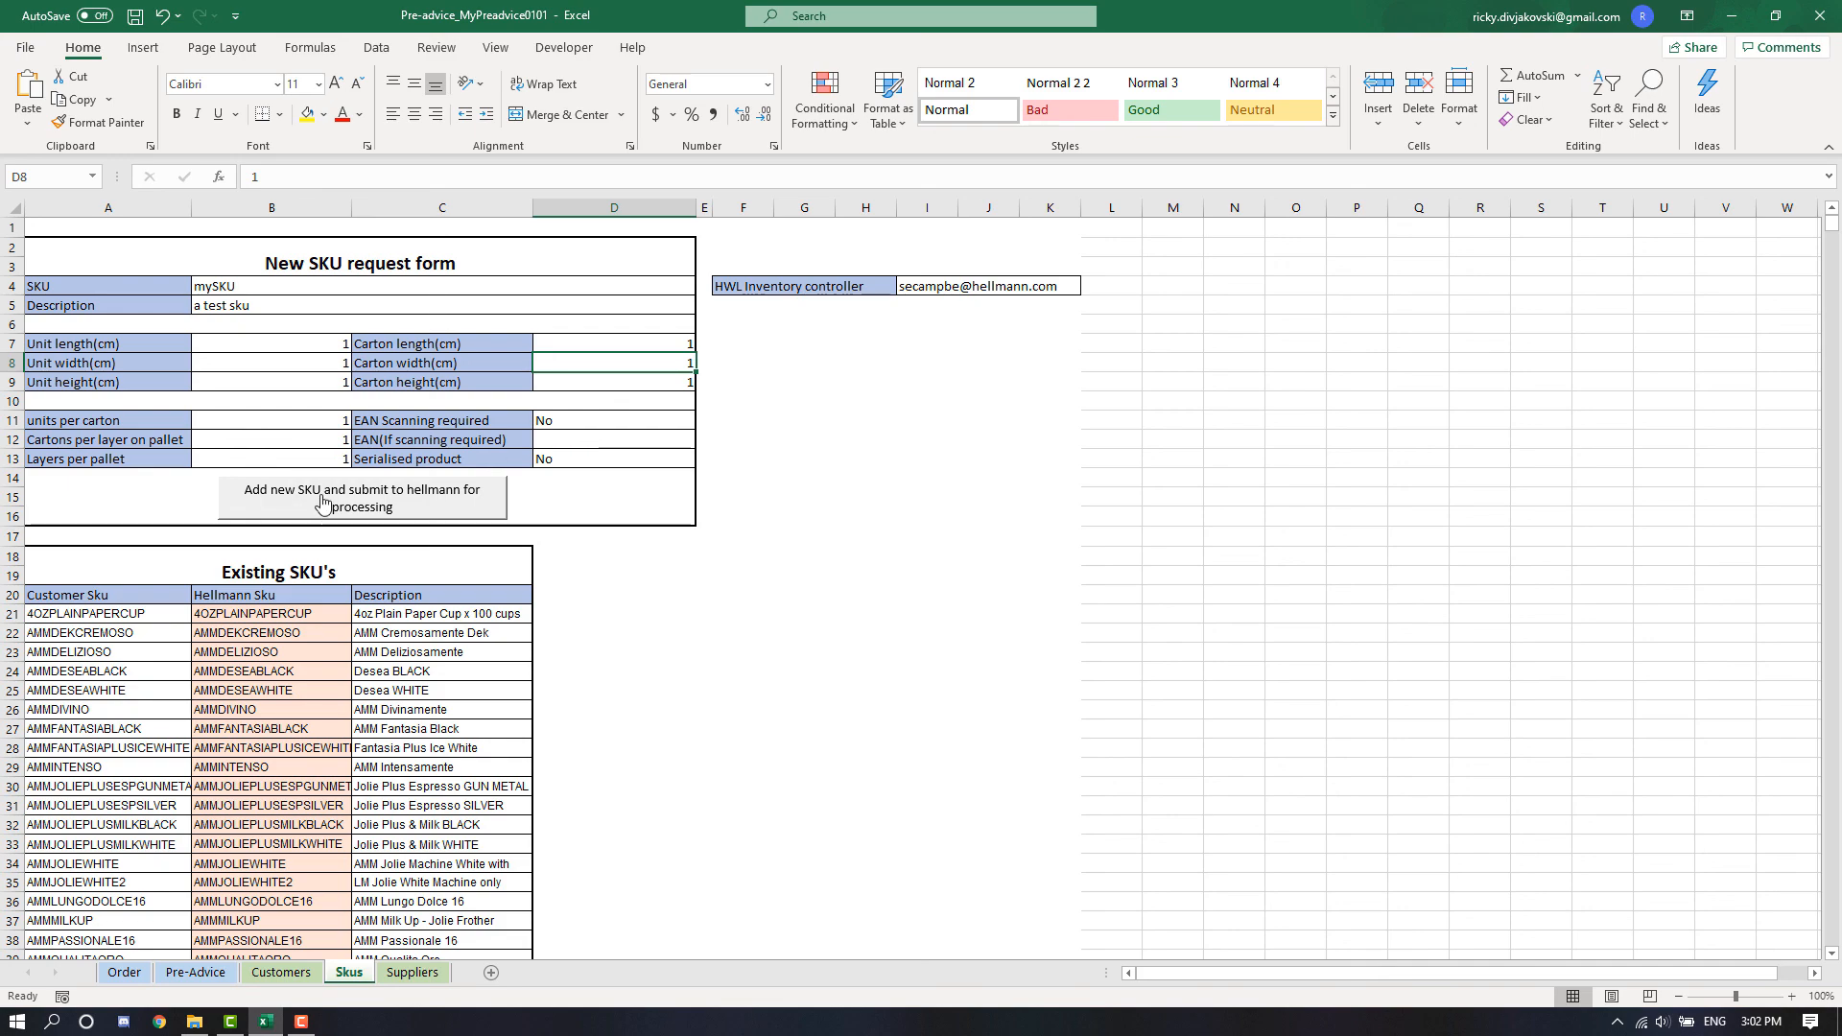
# Add the new SKU and submit it to Hellmann for processing
pyautogui.click(322, 503)
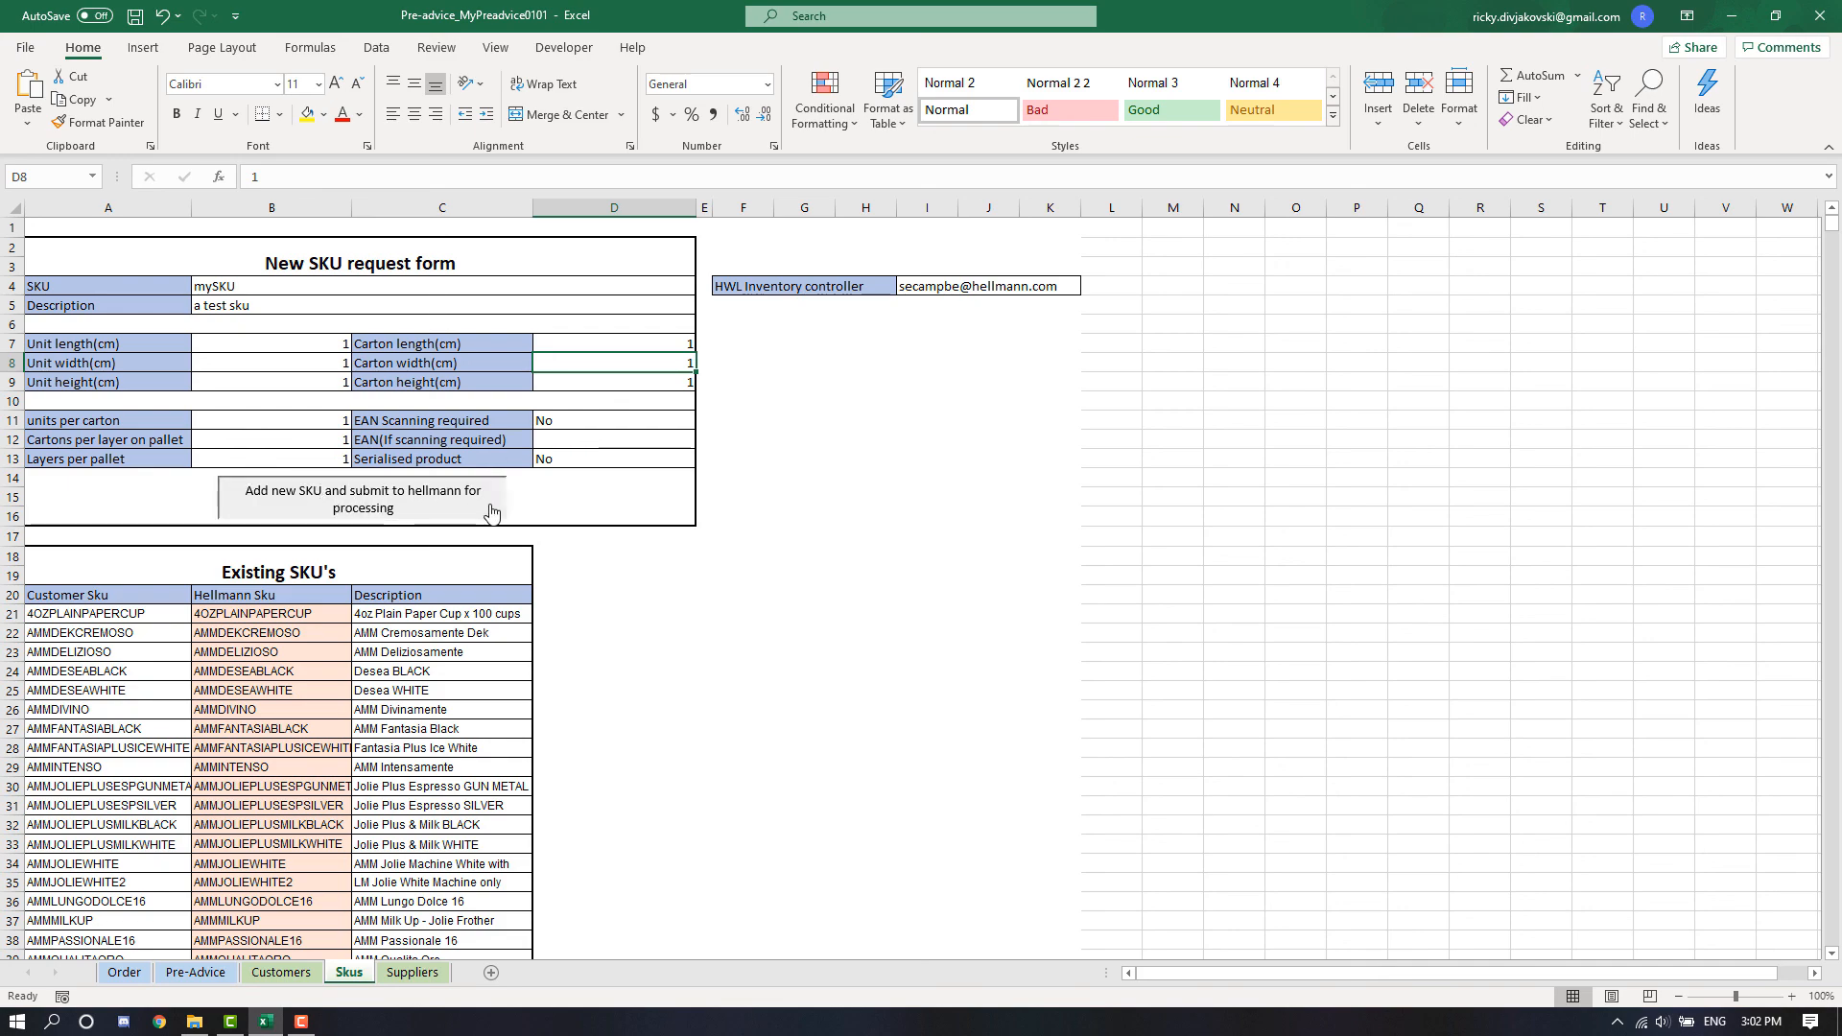